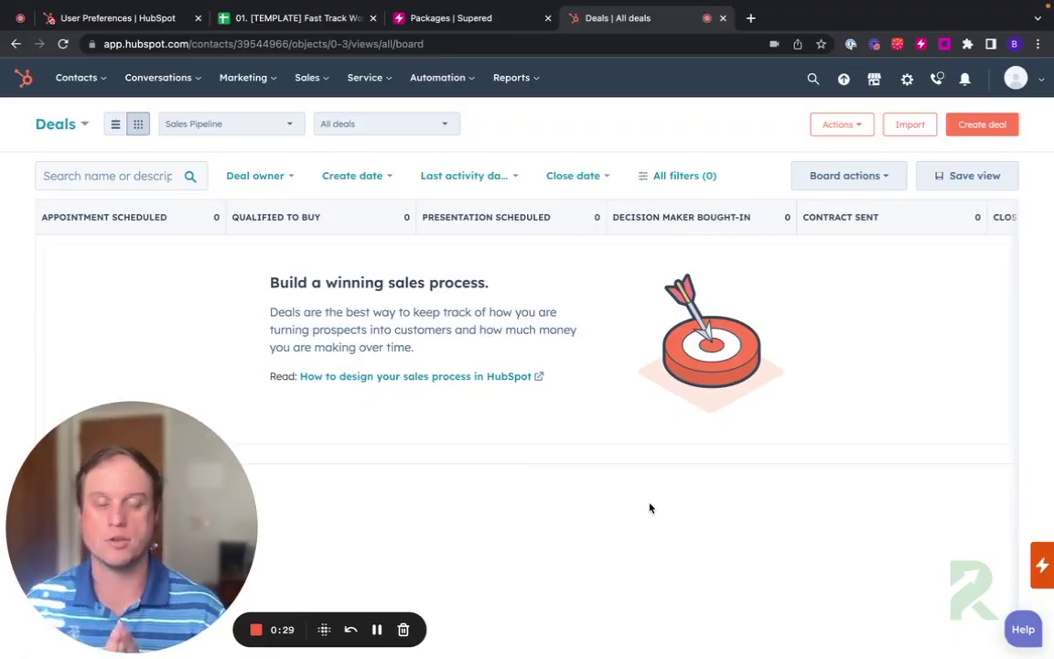
# Step: Browse the HubSpot Contacts and Companies lists, then bring up the Supered Packages catalogue
pyautogui.click(63, 78)
pyautogui.click(89, 120)
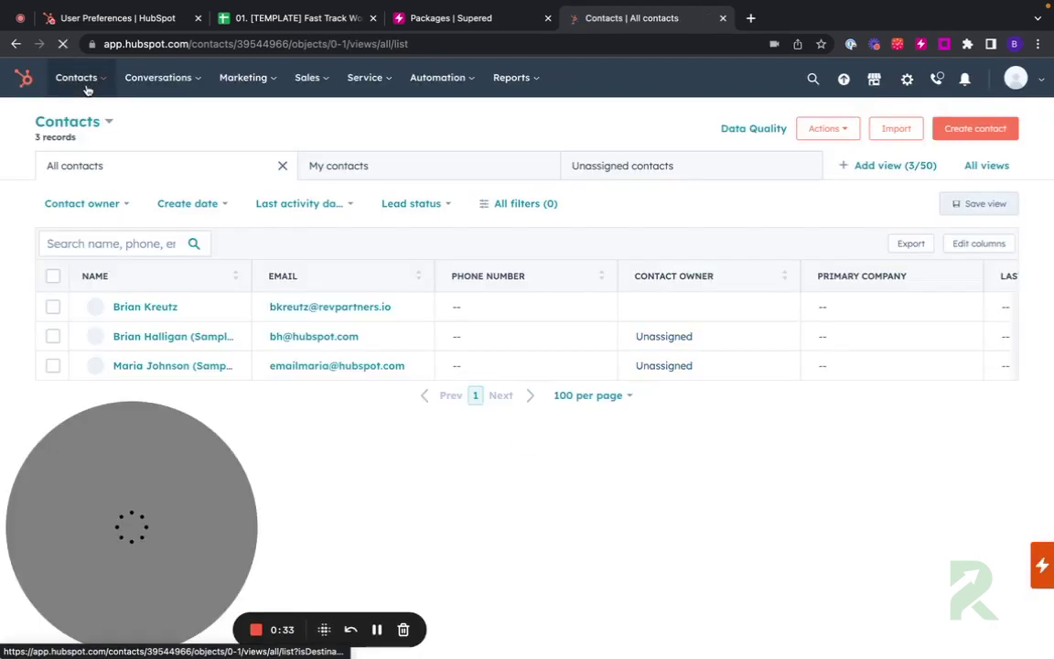
pyautogui.click(85, 88)
pyautogui.click(102, 152)
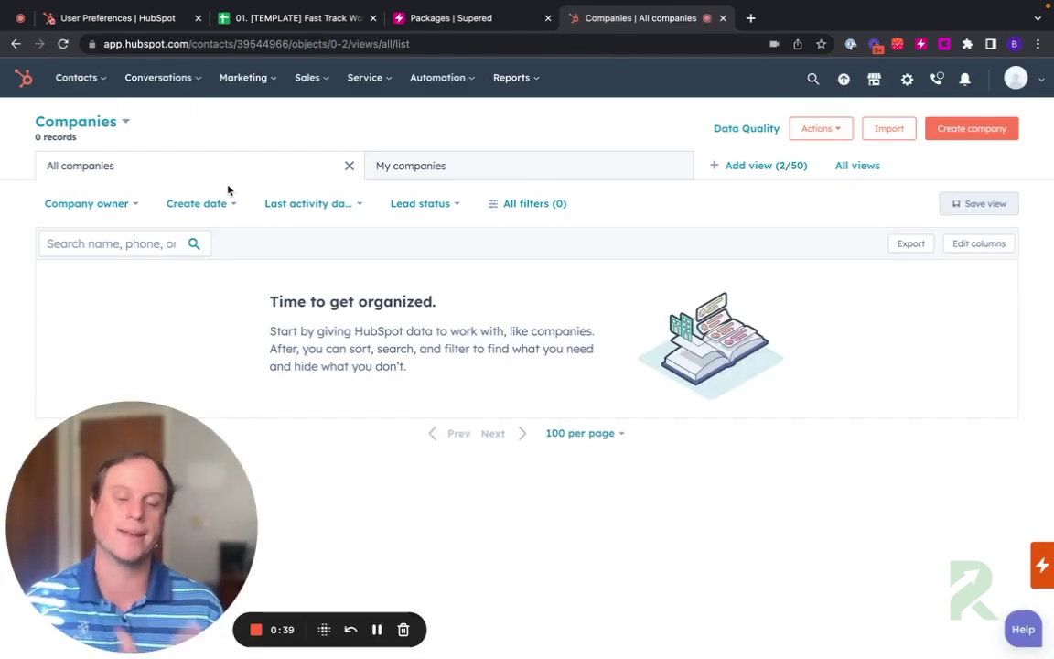
pyautogui.click(449, 18)
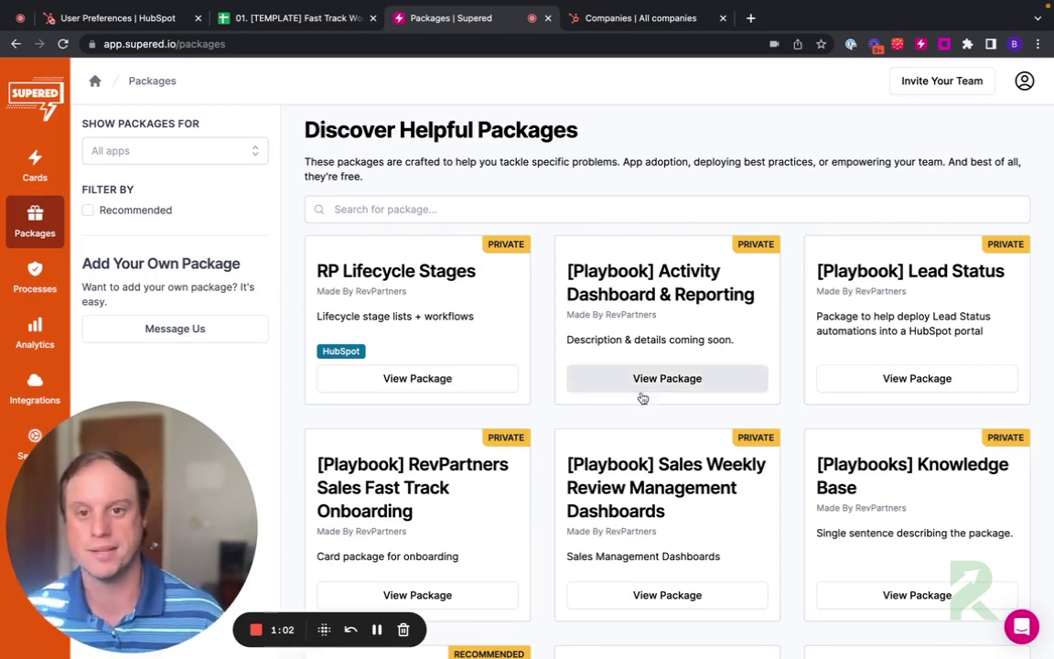
# Step: Install the RP Lifecycle Stages package and review the HubSpot lists and workflows it needs
pyautogui.click(421, 385)
pyautogui.click(734, 216)
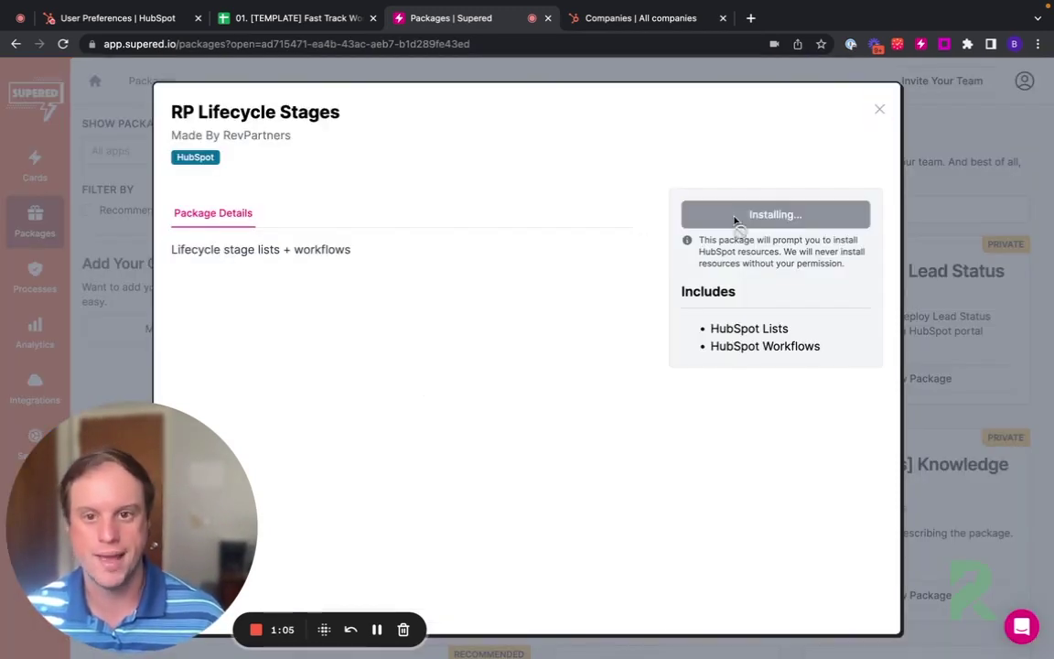
pyautogui.moveTo(190, 466); pyautogui.dragTo(894, 363)
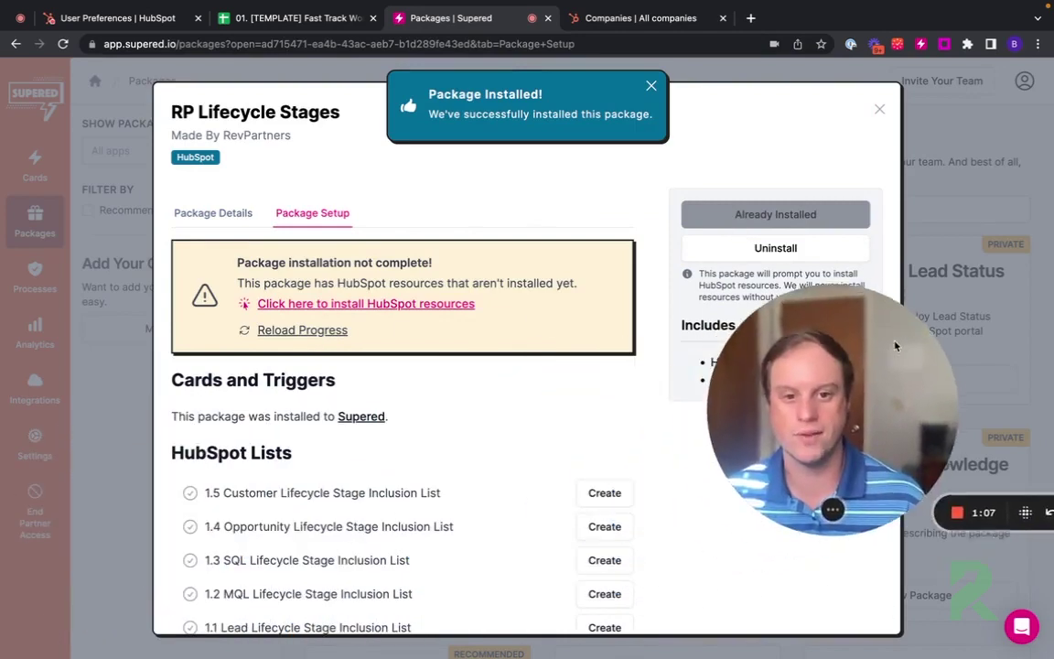
pyautogui.scroll(-3, 412, 347)
pyautogui.scroll(-3, 293, 480)
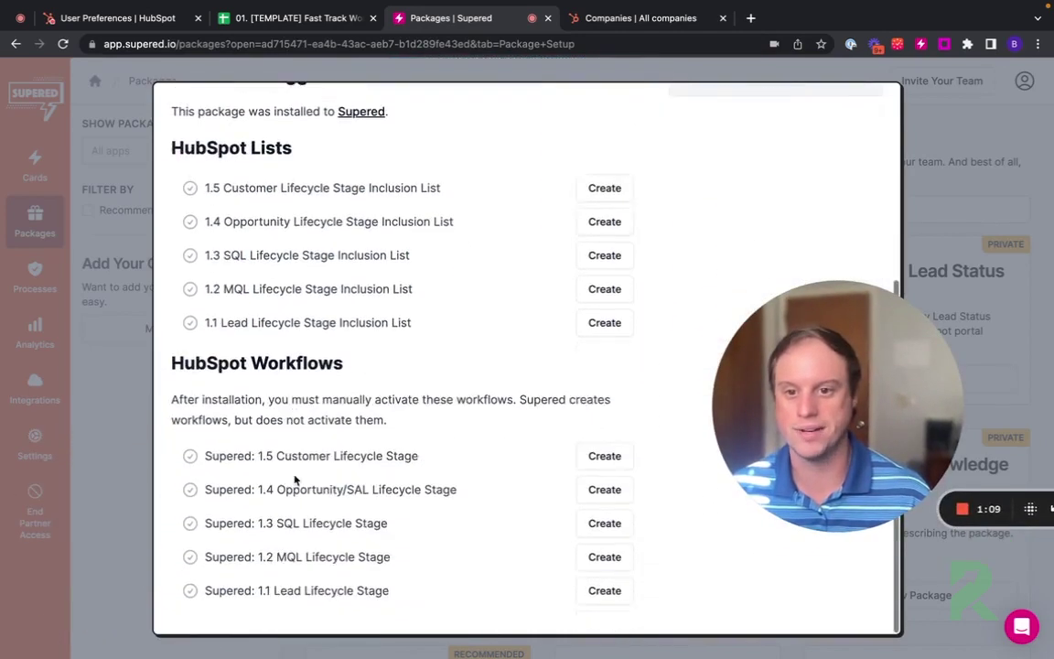
pyautogui.scroll(8, 269, 408)
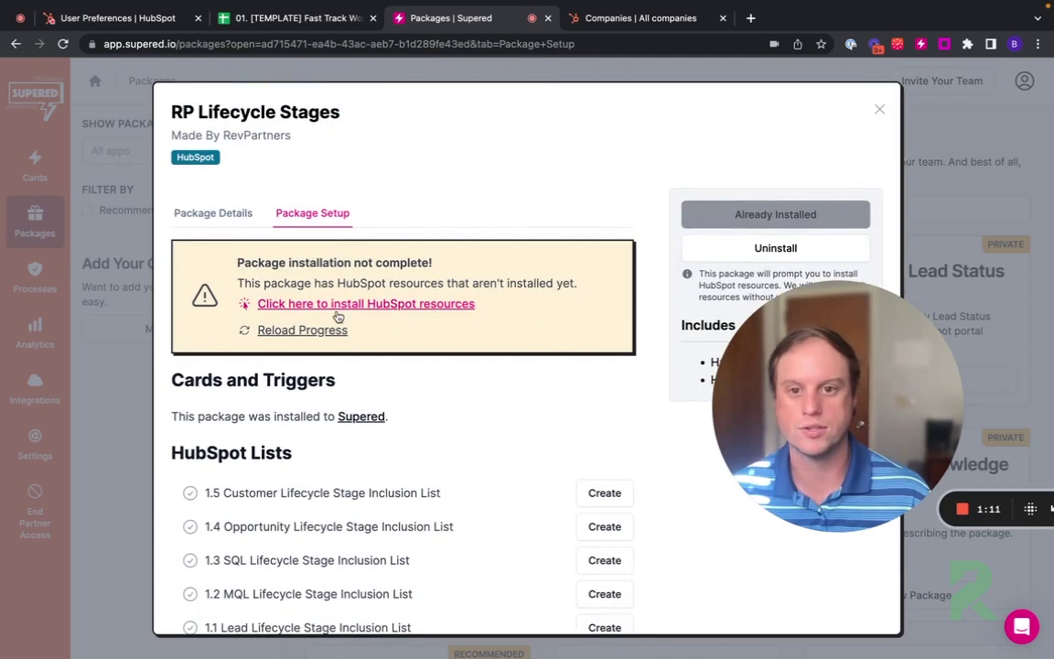
# Step: Install RP Lifecycle Stages resources into the Z. Fast Track Demo portal, creating five inclusion lists
pyautogui.click(336, 312)
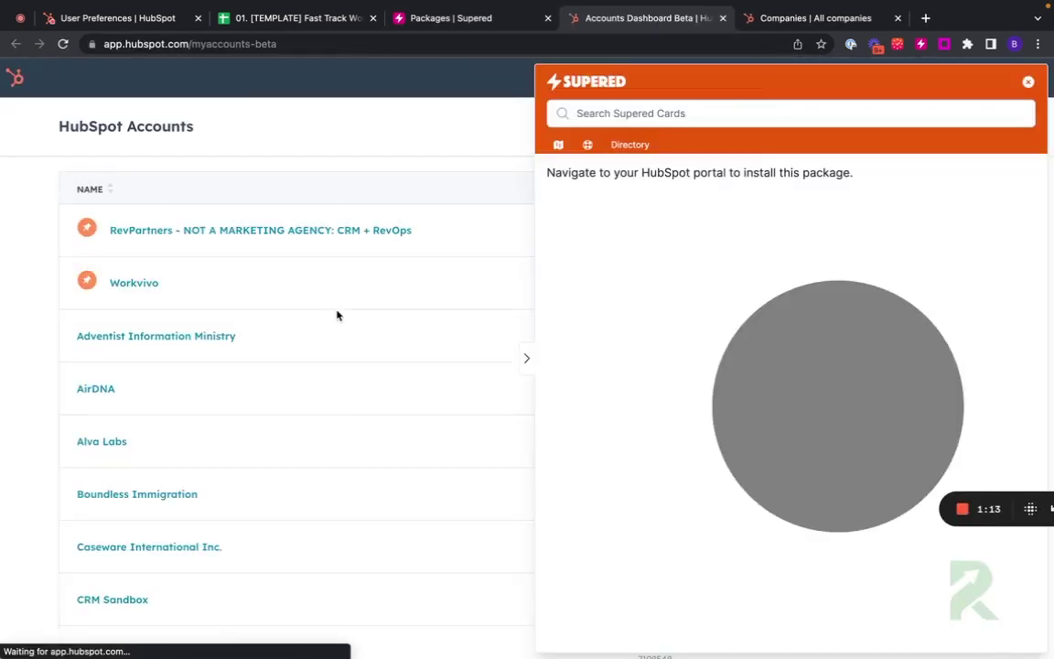
pyautogui.scroll(-20, 313, 314)
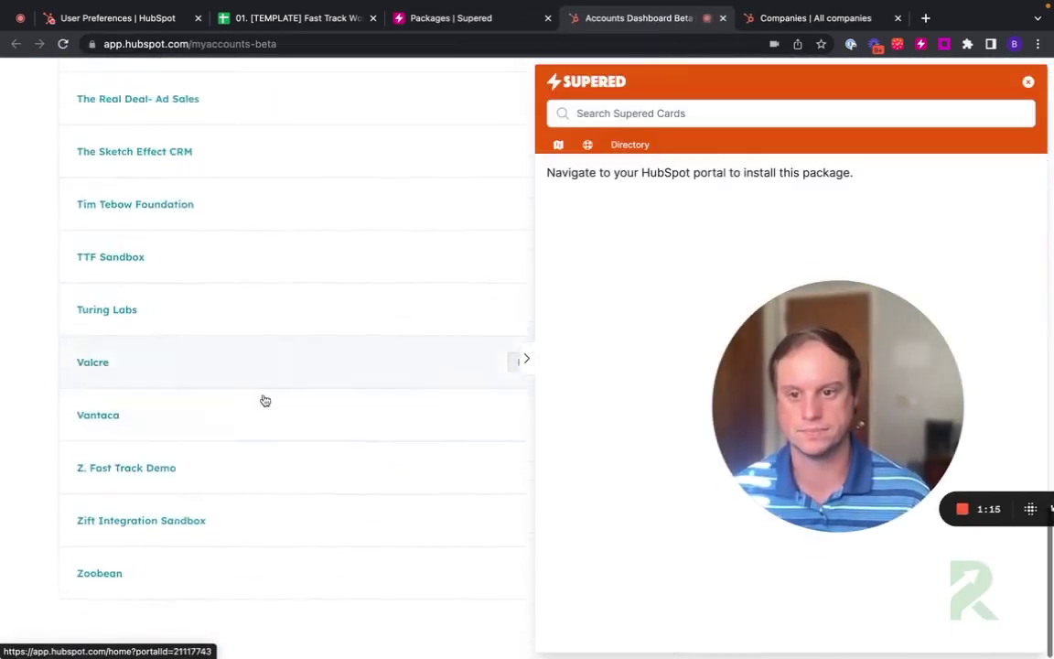
pyautogui.click(111, 480)
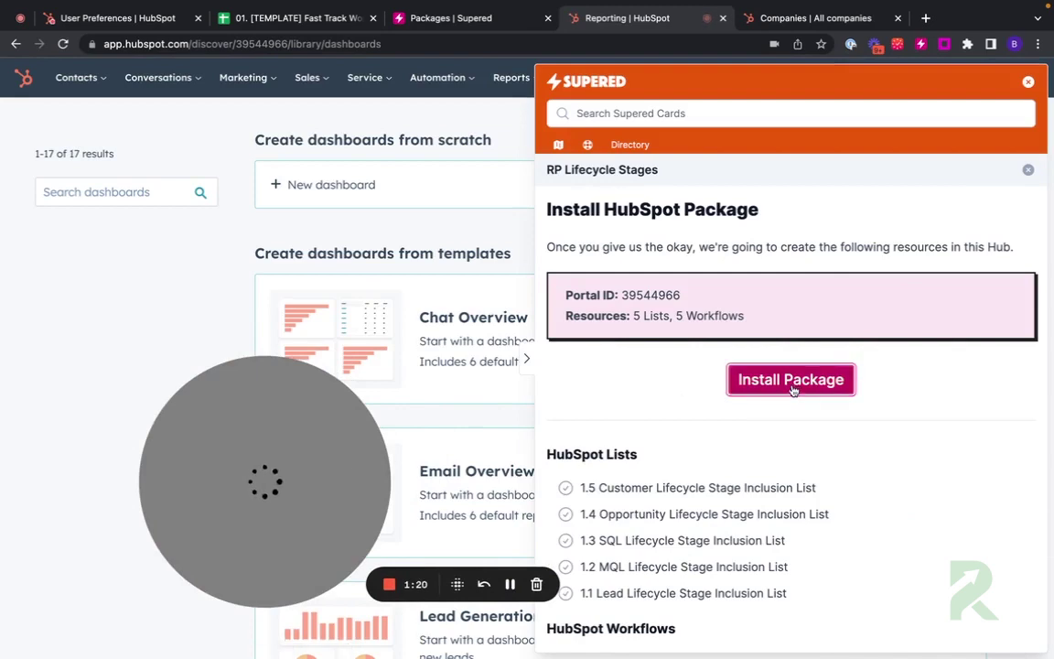
pyautogui.click(792, 387)
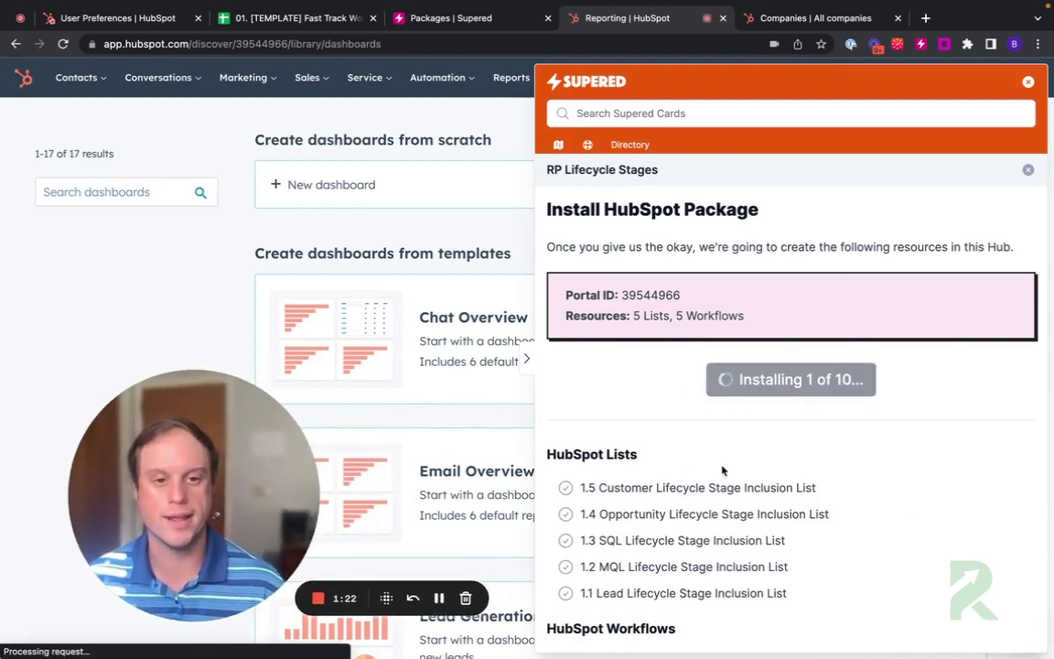
pyautogui.scroll(-2, 693, 495)
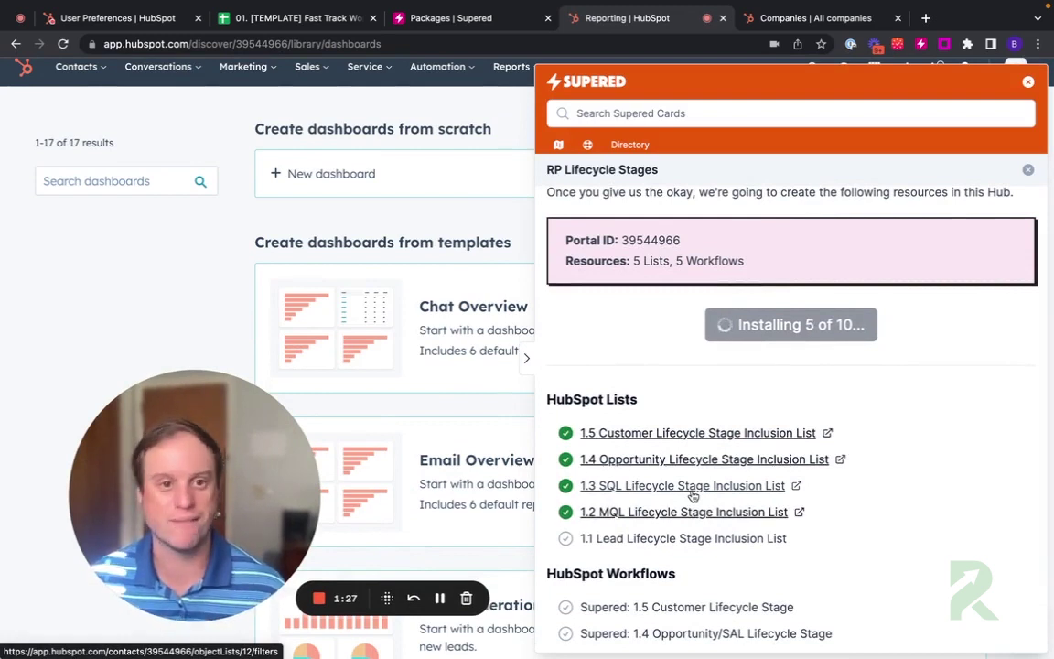
pyautogui.scroll(-1, 693, 495)
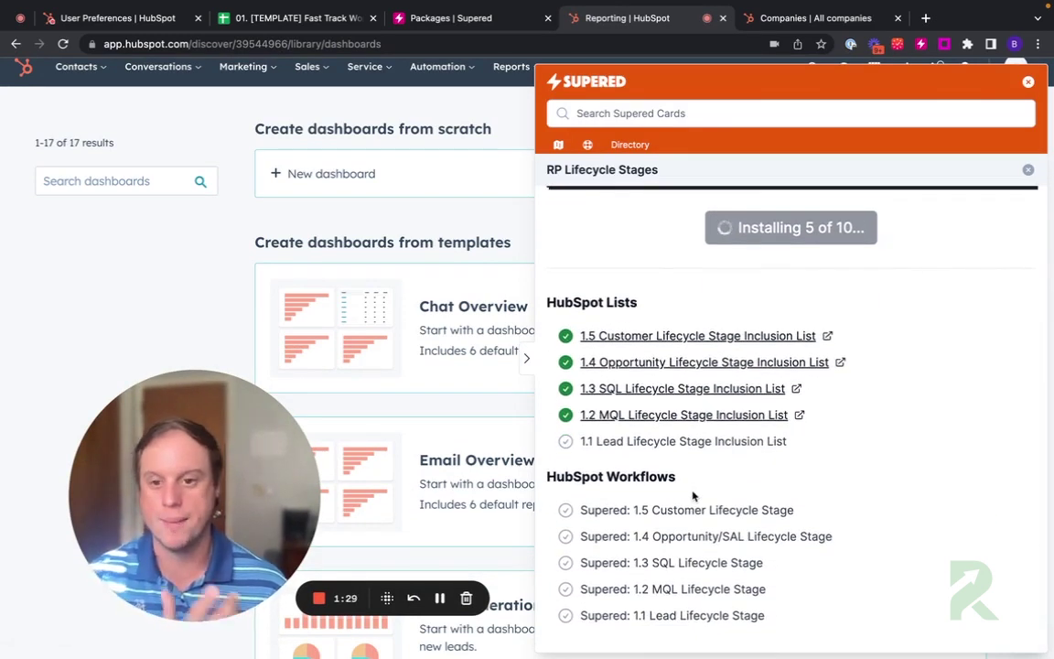
pyautogui.click(602, 391)
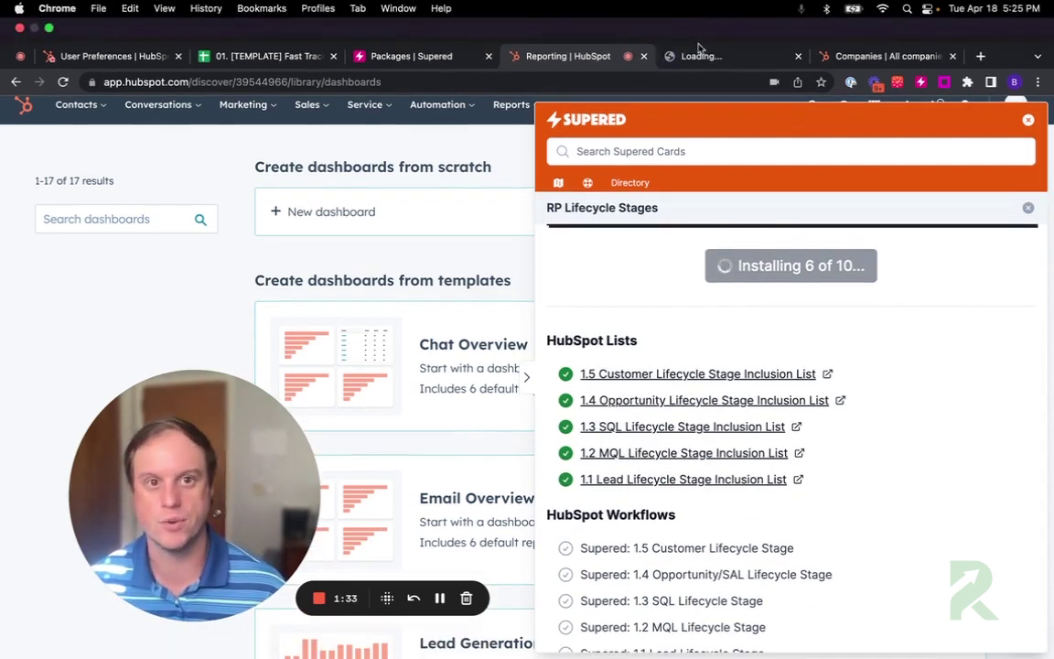
# Step: Review the 1.3 SQL list's filters, then view lists 1.1–1.5 in Customer Lifecycle Stages
pyautogui.click(702, 57)
pyautogui.moveTo(199, 423); pyautogui.dragTo(613, 330)
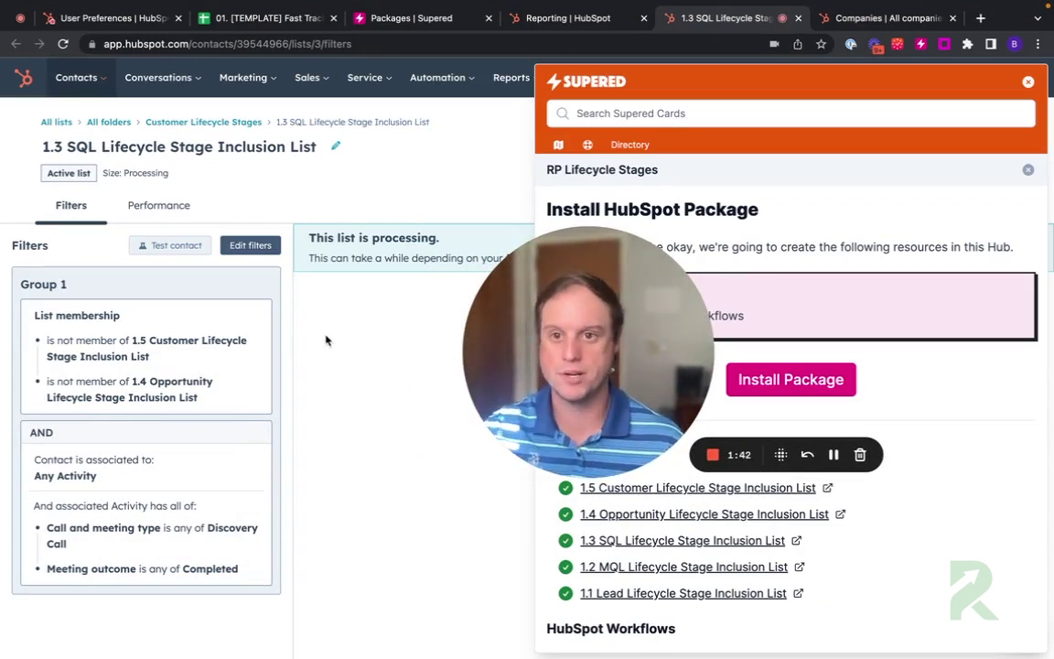
pyautogui.click(108, 122)
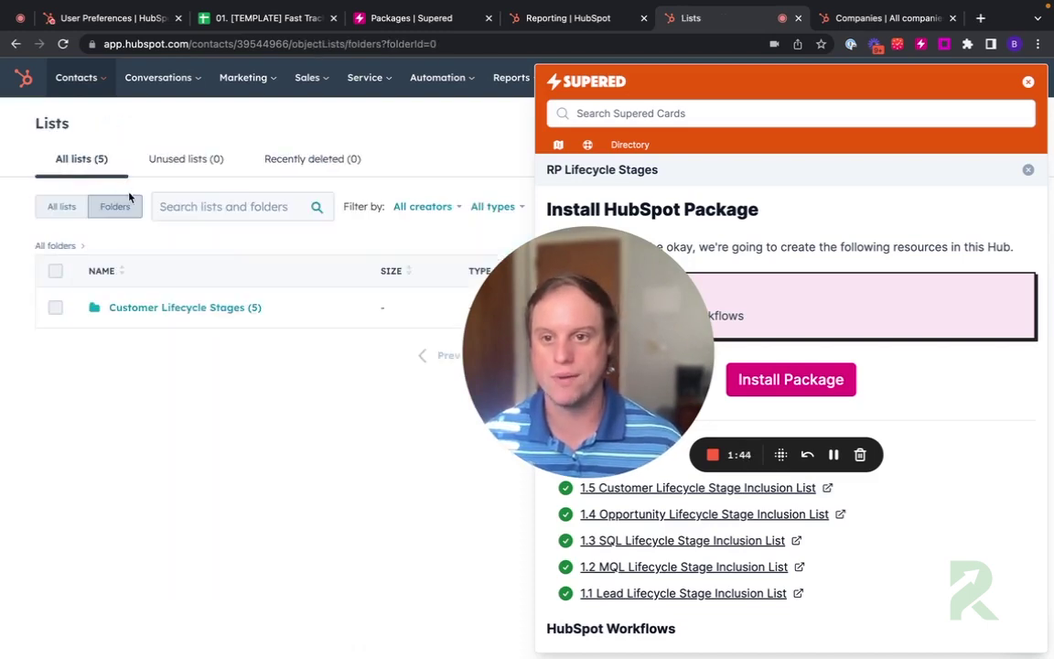
pyautogui.click(157, 307)
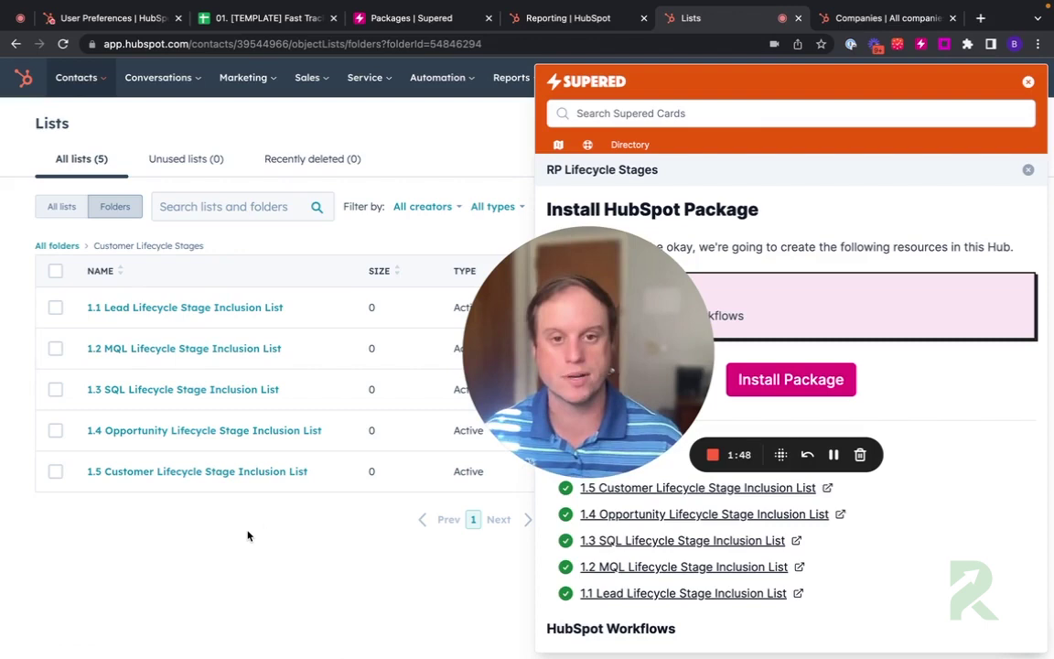
pyautogui.moveTo(631, 412); pyautogui.dragTo(218, 514)
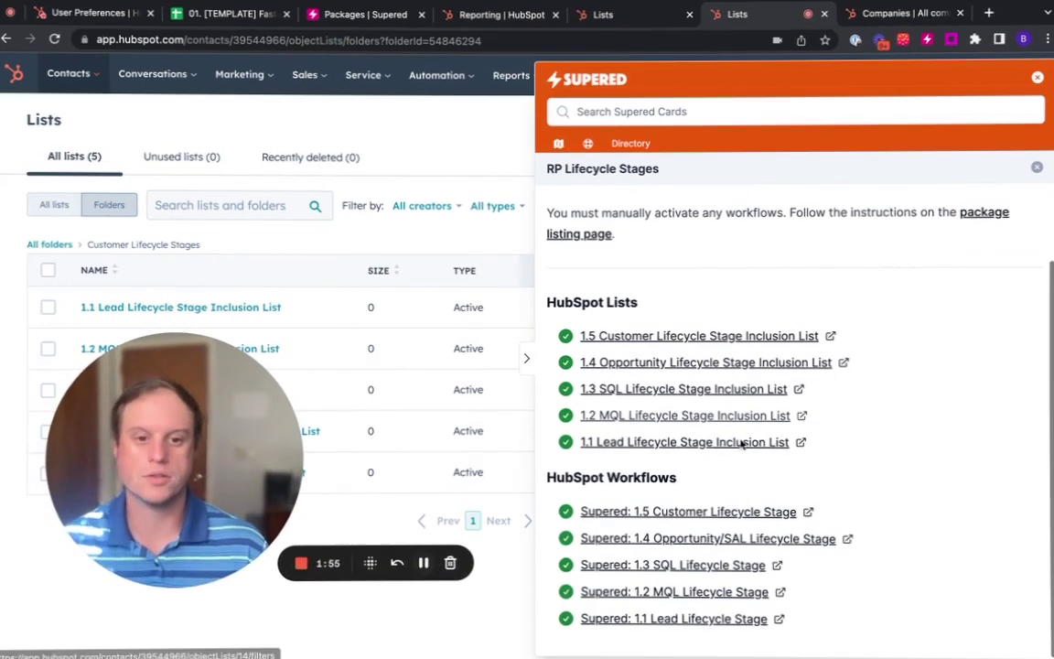
# Step: Close the Supered panel and open the Customer Lifecycle Stages workflows folder
pyautogui.click(521, 195)
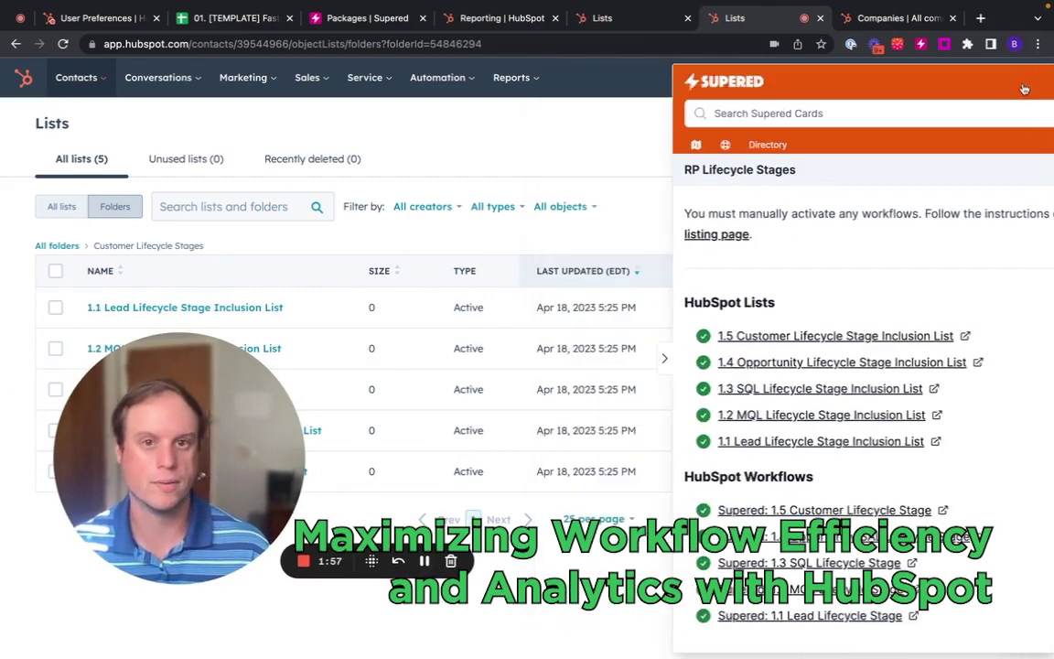
pyautogui.click(437, 77)
pyautogui.click(435, 148)
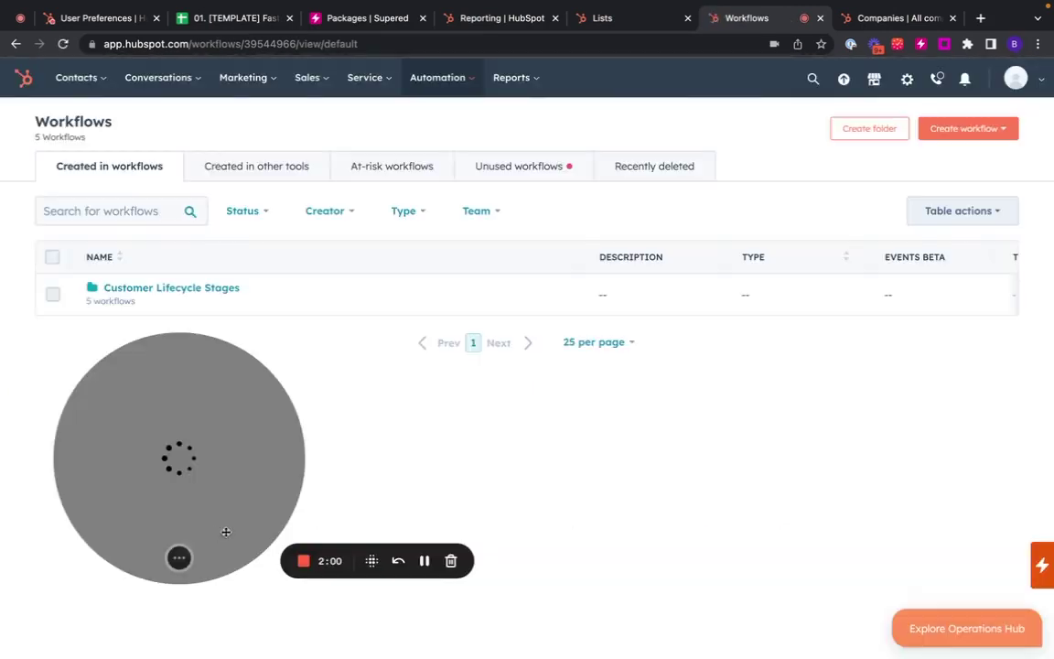
pyautogui.moveTo(282, 461); pyautogui.dragTo(419, 474)
pyautogui.click(172, 290)
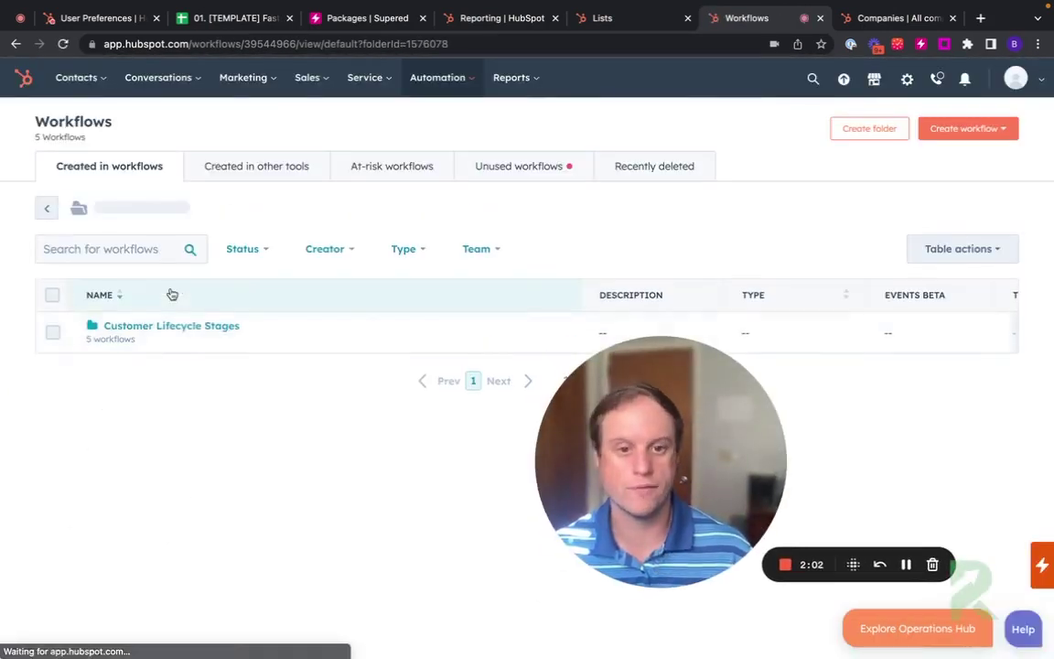
# Step: Open the 1.4 Opportunity/SAL Lifecycle Stage workflow and scroll through its branches
pyautogui.click(181, 449)
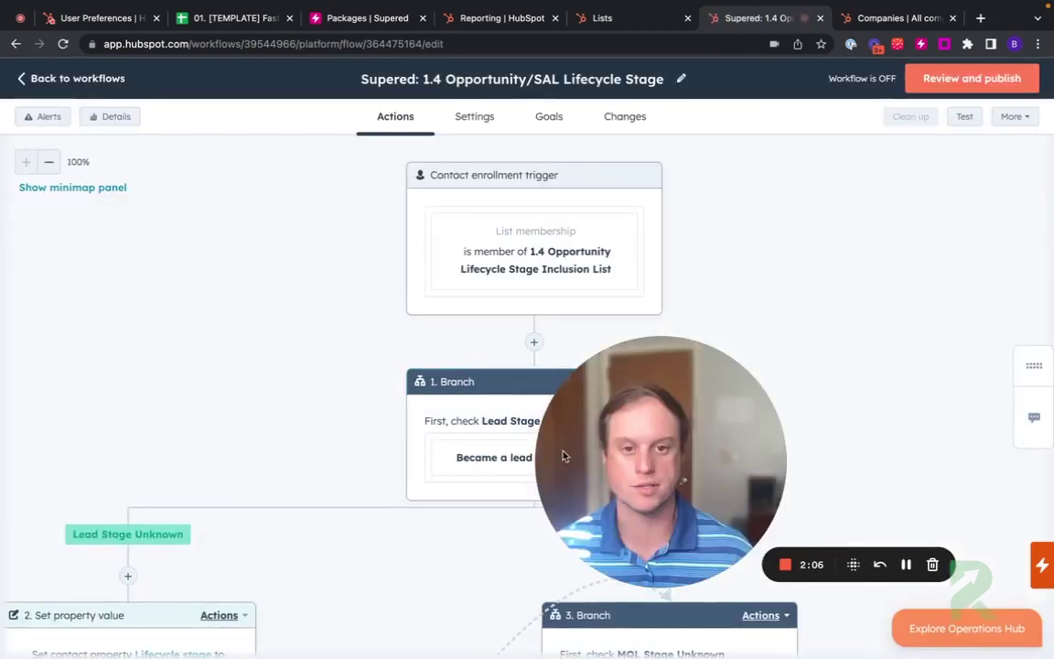
pyautogui.scroll(-2, 528, 263)
pyautogui.scroll(2, 526, 289)
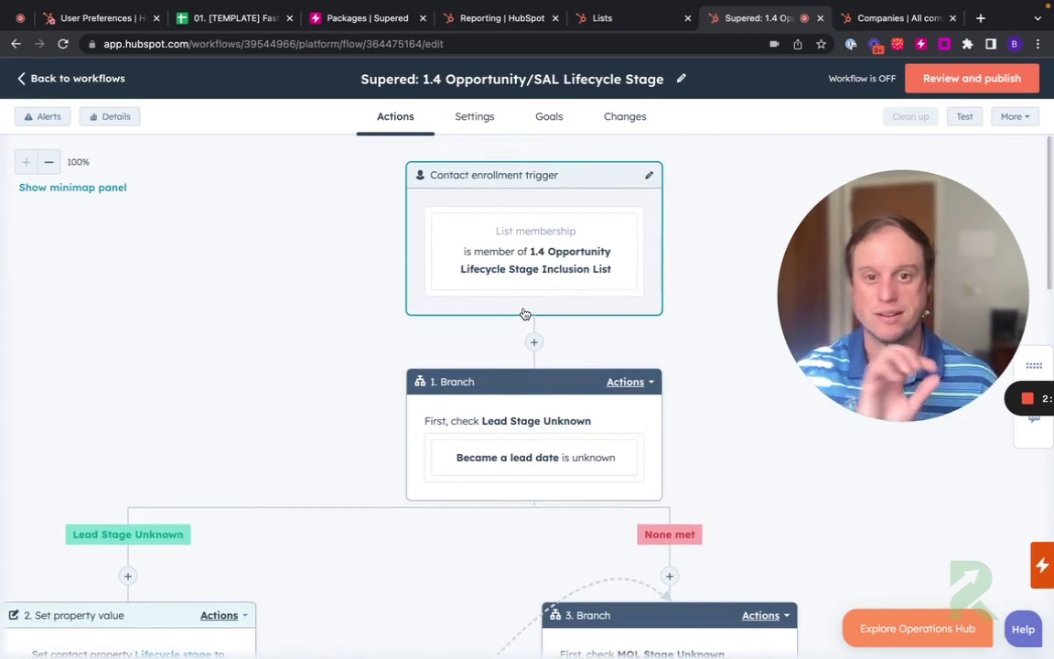
pyautogui.scroll(-5, 445, 365)
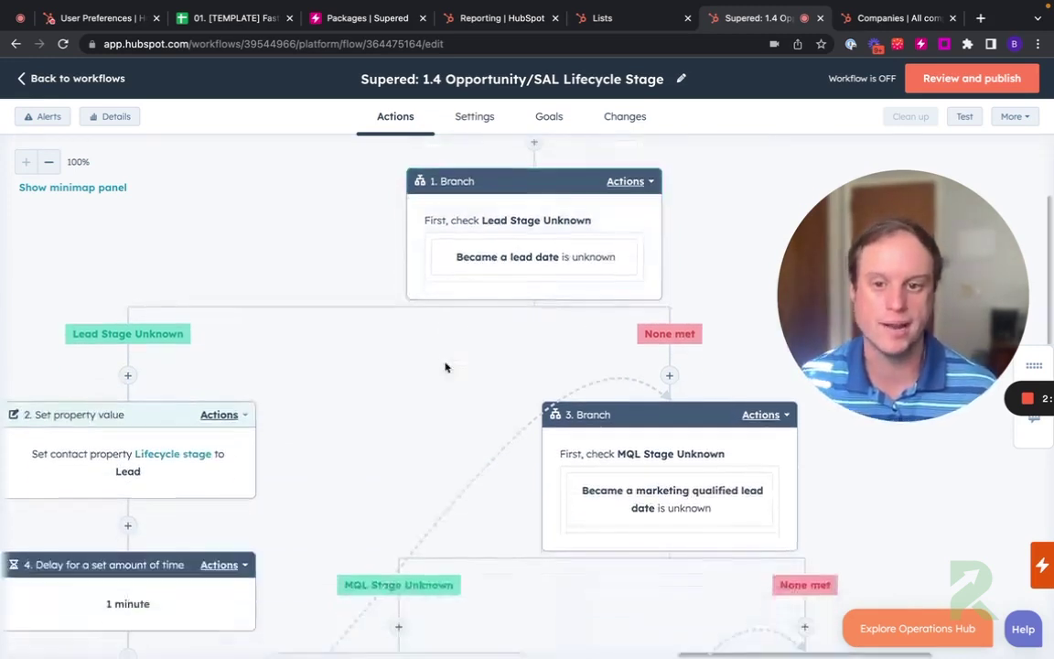
pyautogui.hscroll(-1, 446, 366)
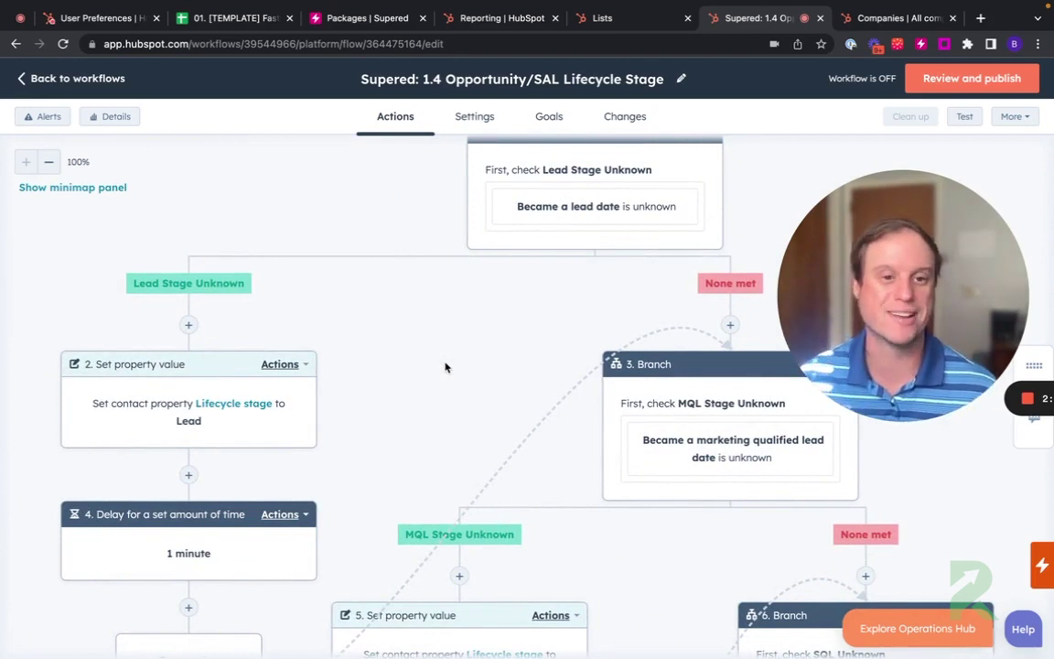
pyautogui.scroll(-3, 446, 365)
pyautogui.scroll(3, 447, 365)
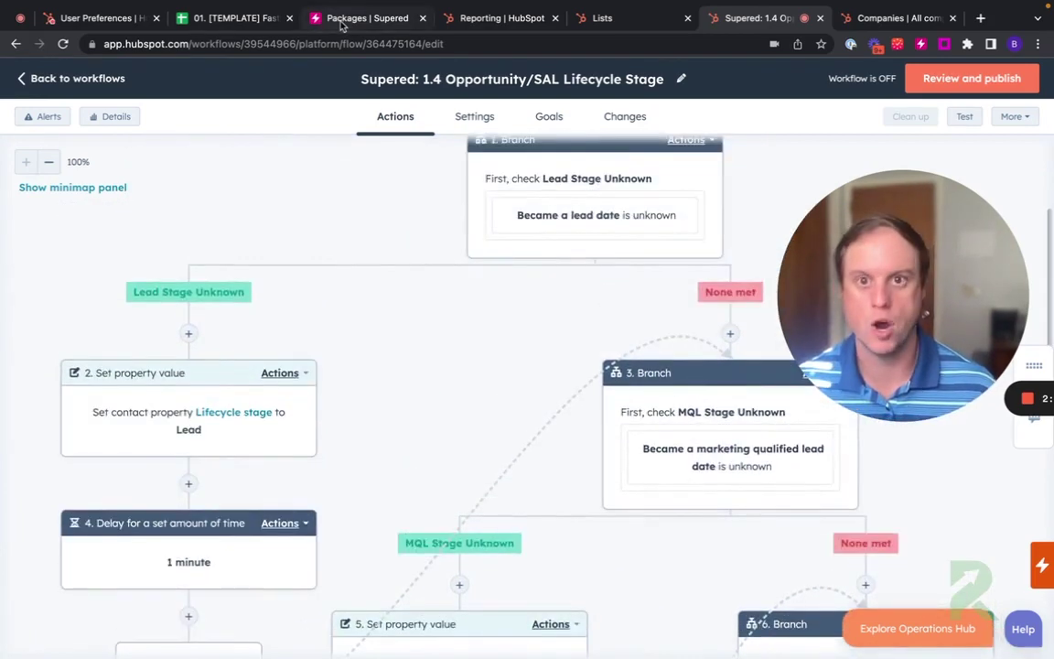
# Step: Close the RP Lifecycle Stages details and install the Activity Dashboard & Reporting package in Supered
pyautogui.click(342, 18)
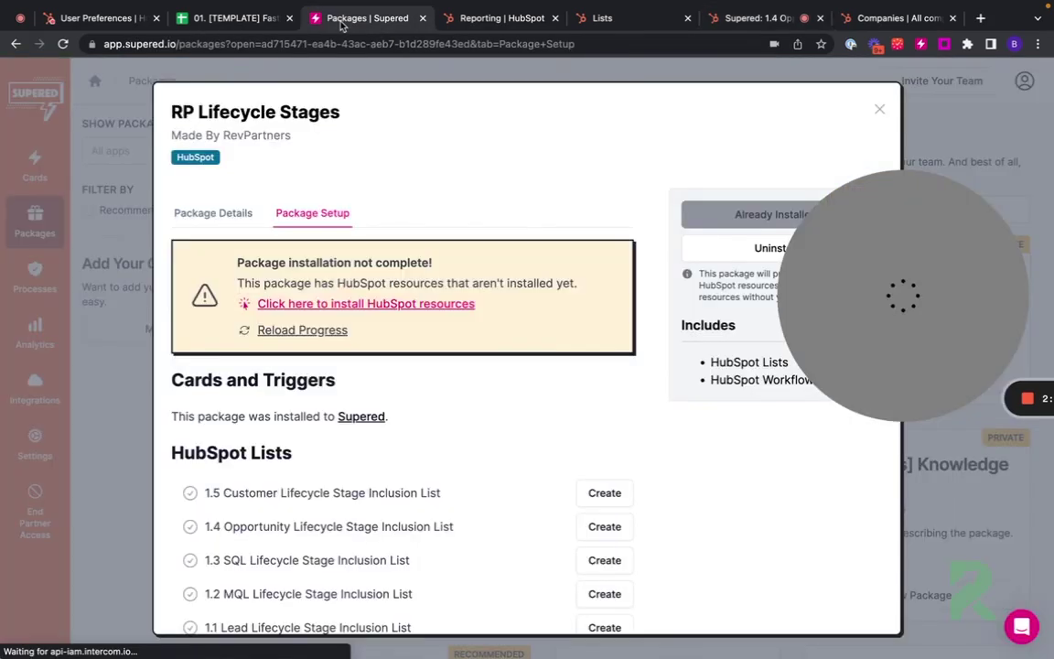
pyautogui.click(880, 112)
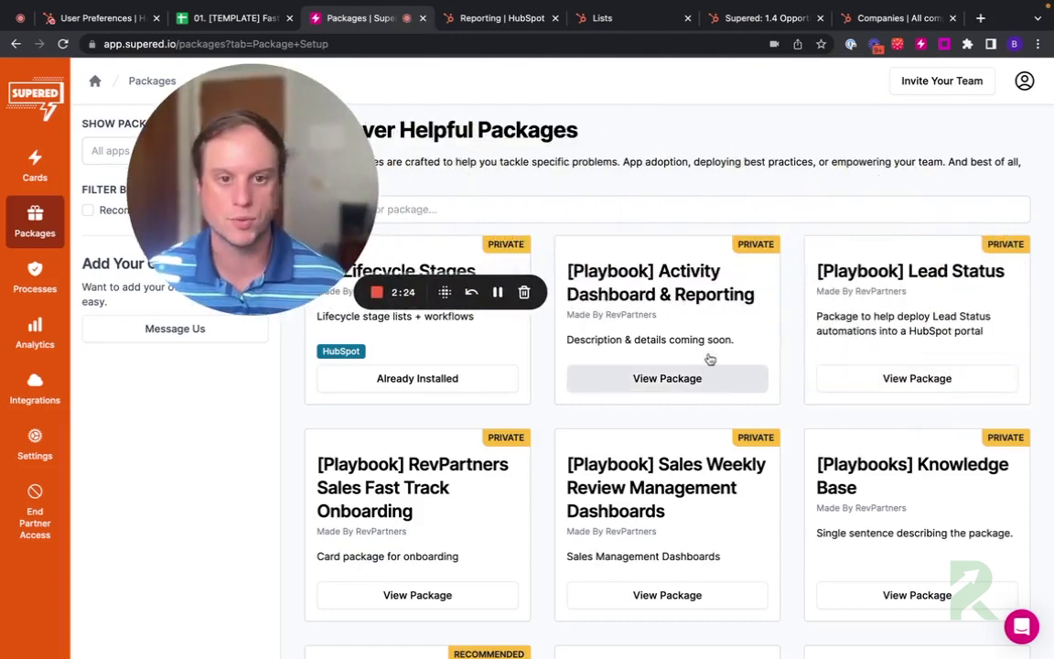
pyautogui.click(709, 375)
pyautogui.click(775, 203)
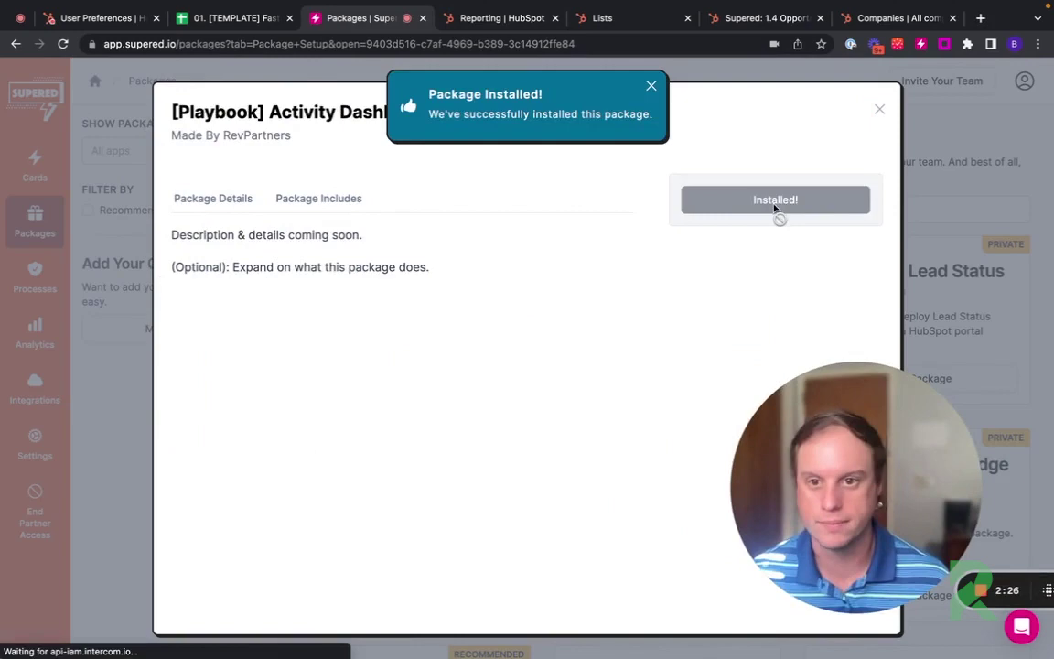
pyautogui.moveTo(306, 479); pyautogui.dragTo(403, 483)
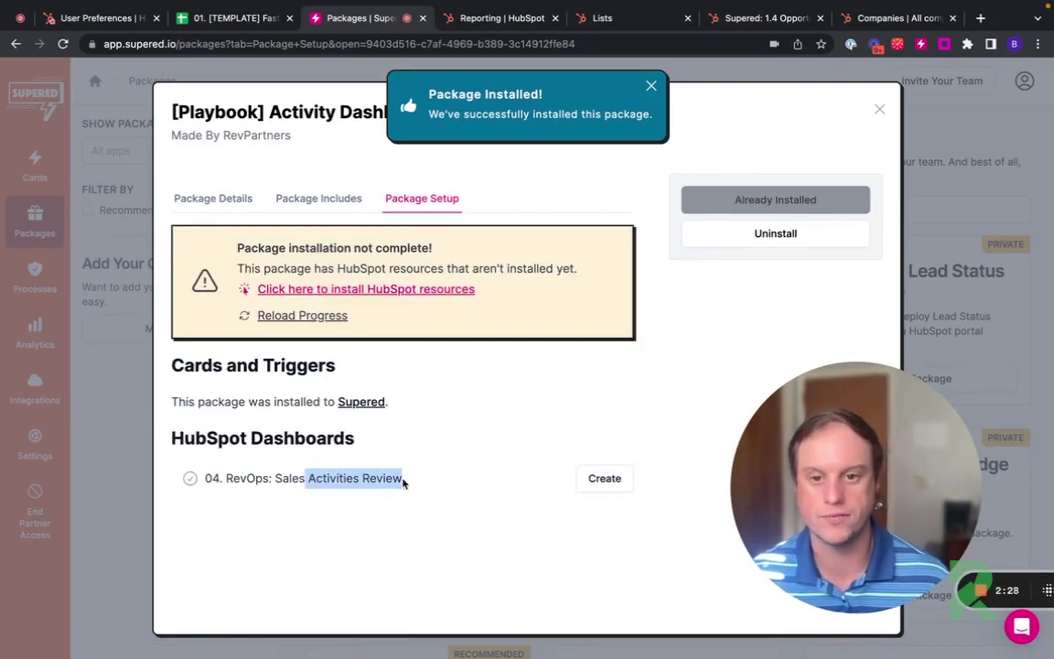
# Step: Install the dashboard package's HubSpot resources into the Z. Fast Track Demo portal
pyautogui.click(424, 291)
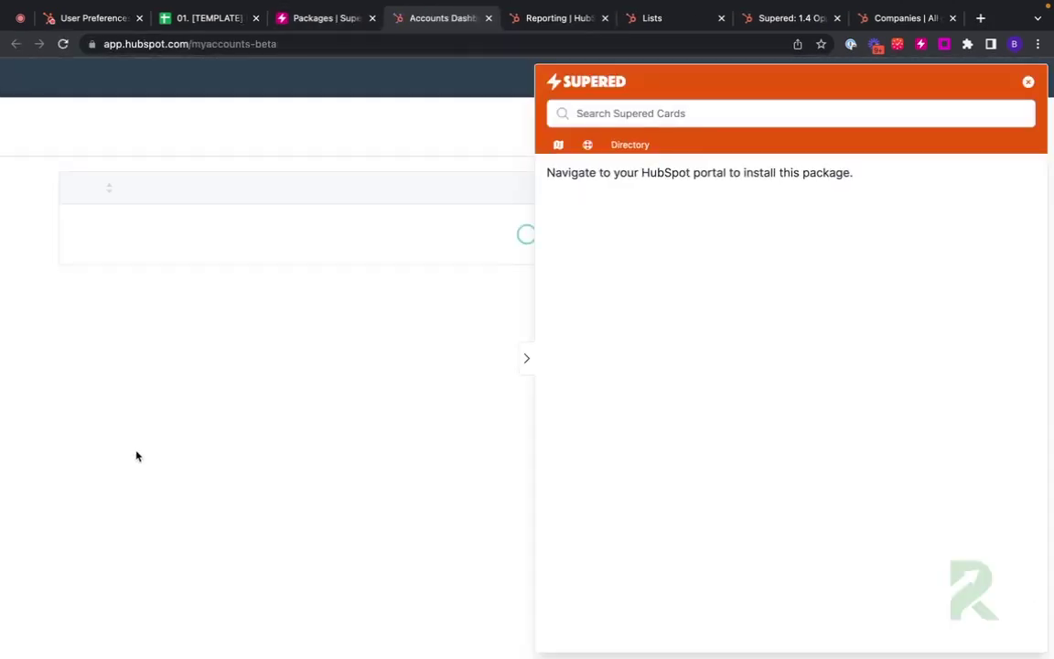
pyautogui.scroll(-10, 147, 430)
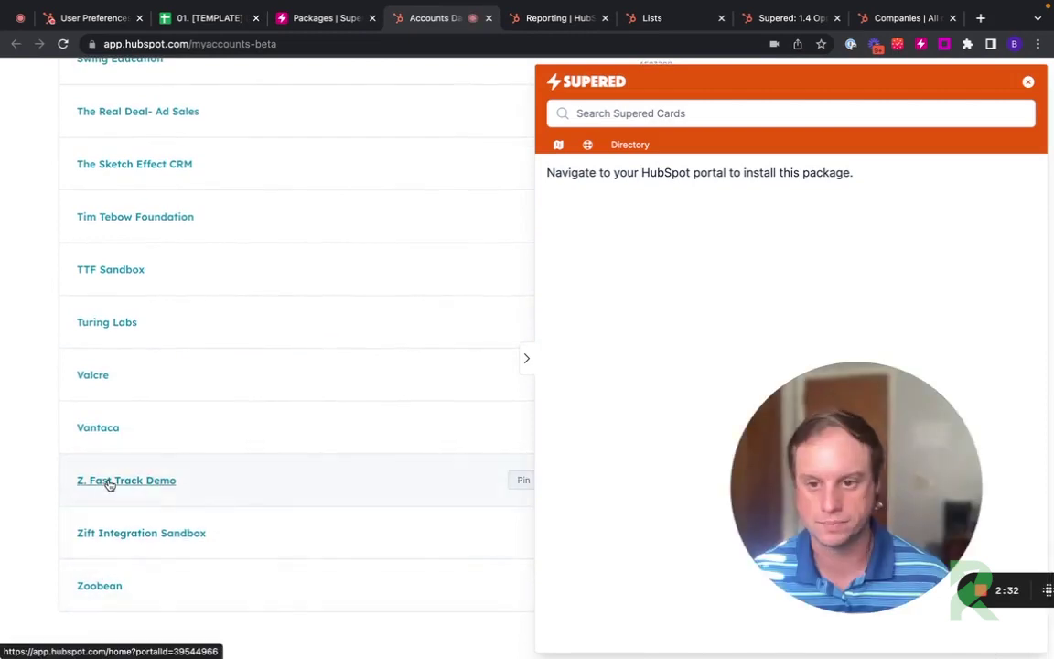
pyautogui.click(108, 483)
pyautogui.click(765, 388)
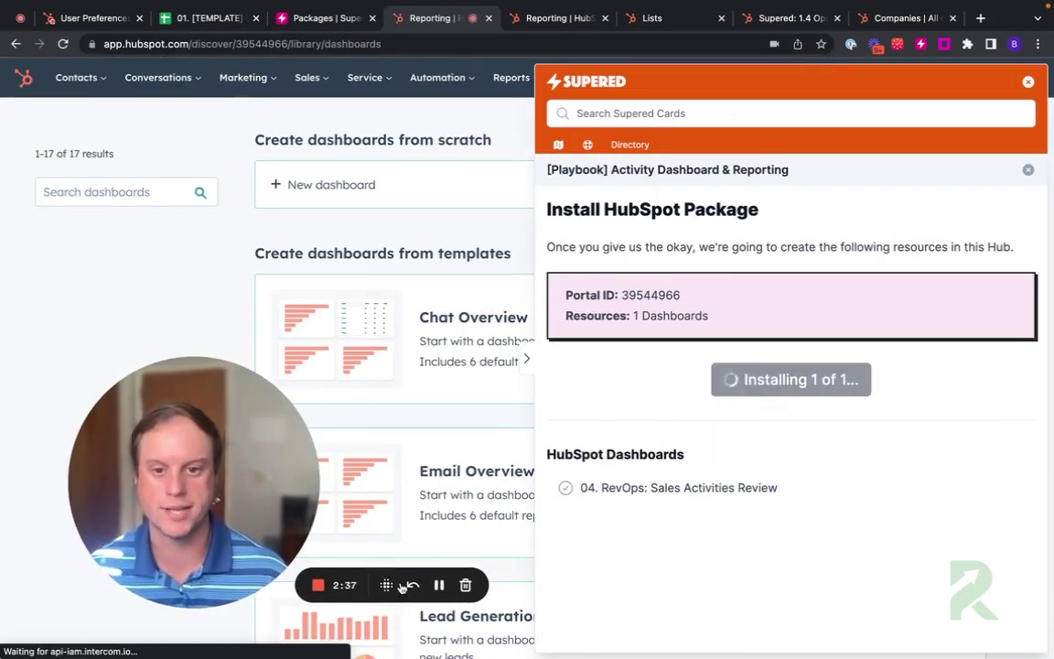
pyautogui.click(439, 585)
# Step: Open the 04. RevOps: Sales Activities Review dashboard and scroll through its reports
pyautogui.moveTo(509, 80)
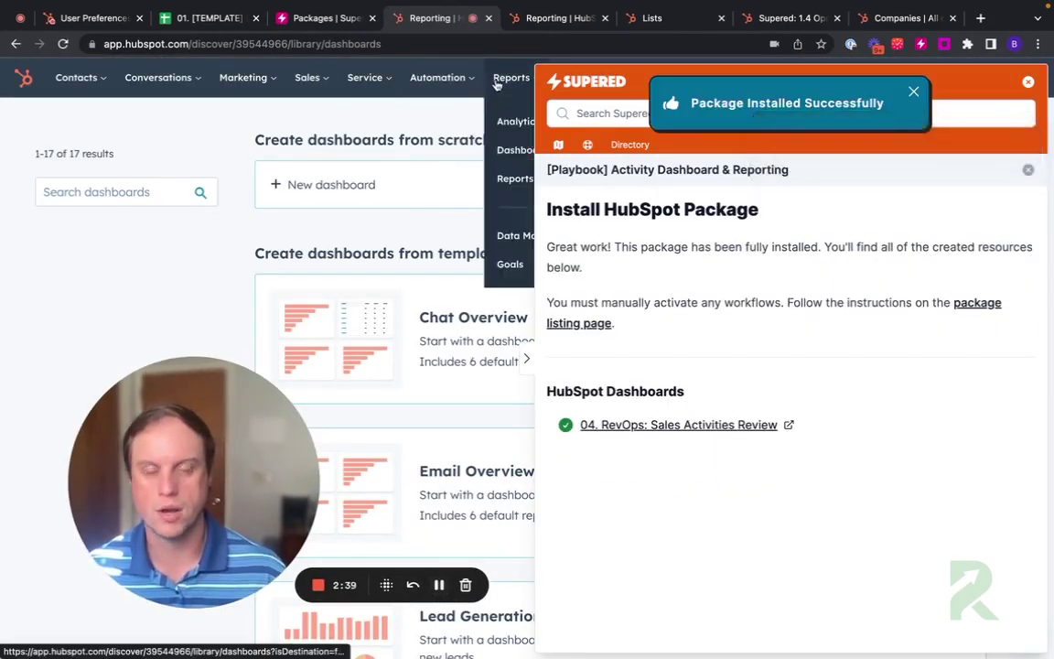
pyautogui.click(508, 150)
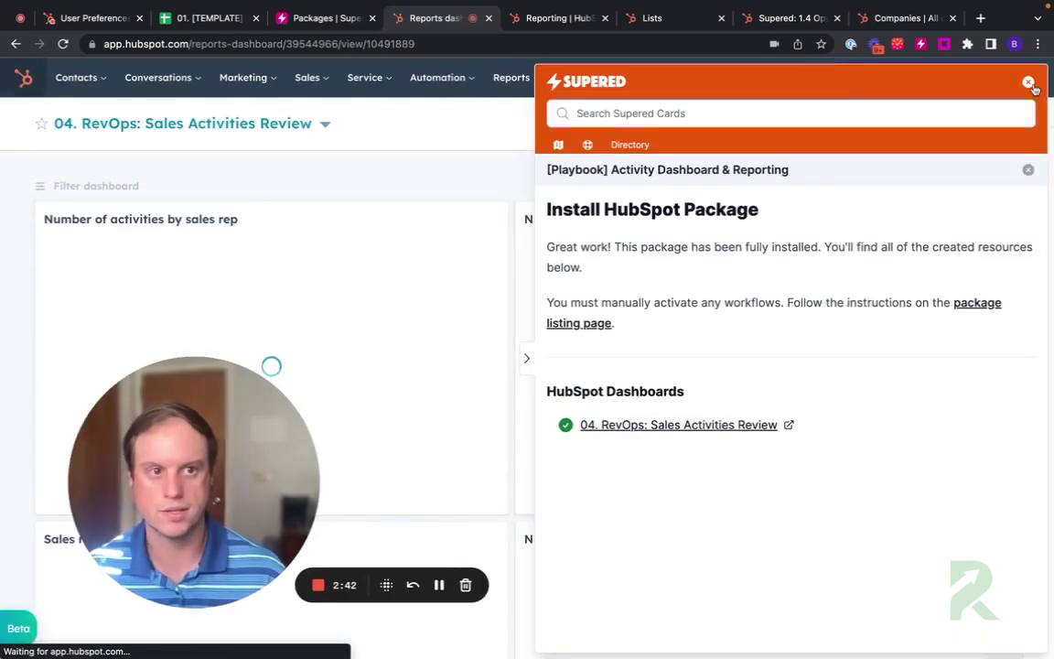
pyautogui.click(1026, 80)
pyautogui.moveTo(255, 388); pyautogui.dragTo(879, 220)
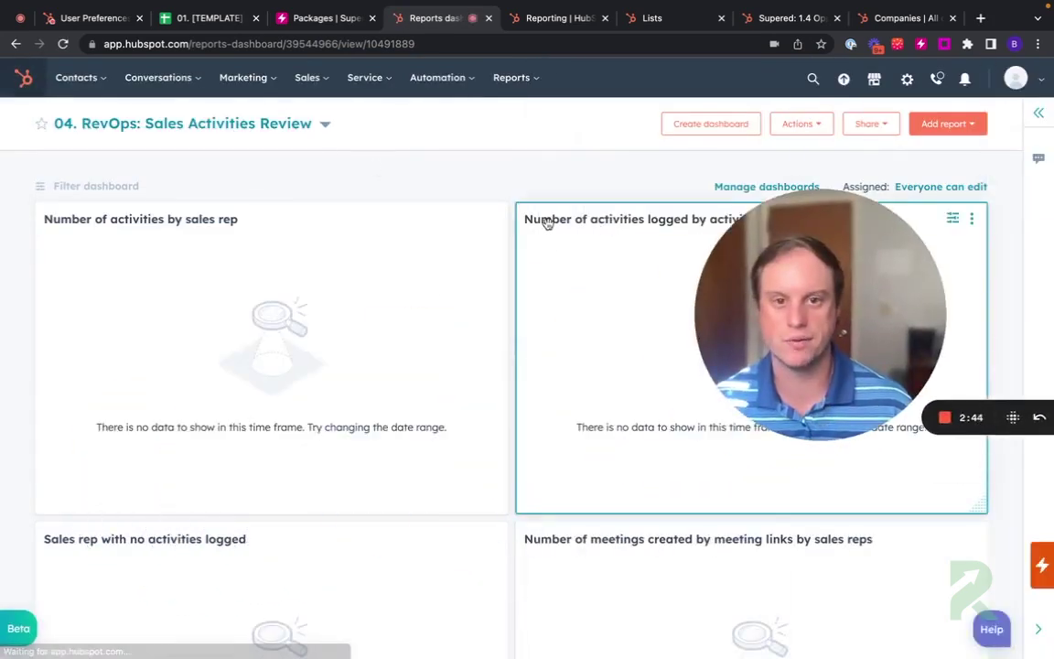
pyautogui.scroll(-8, 512, 229)
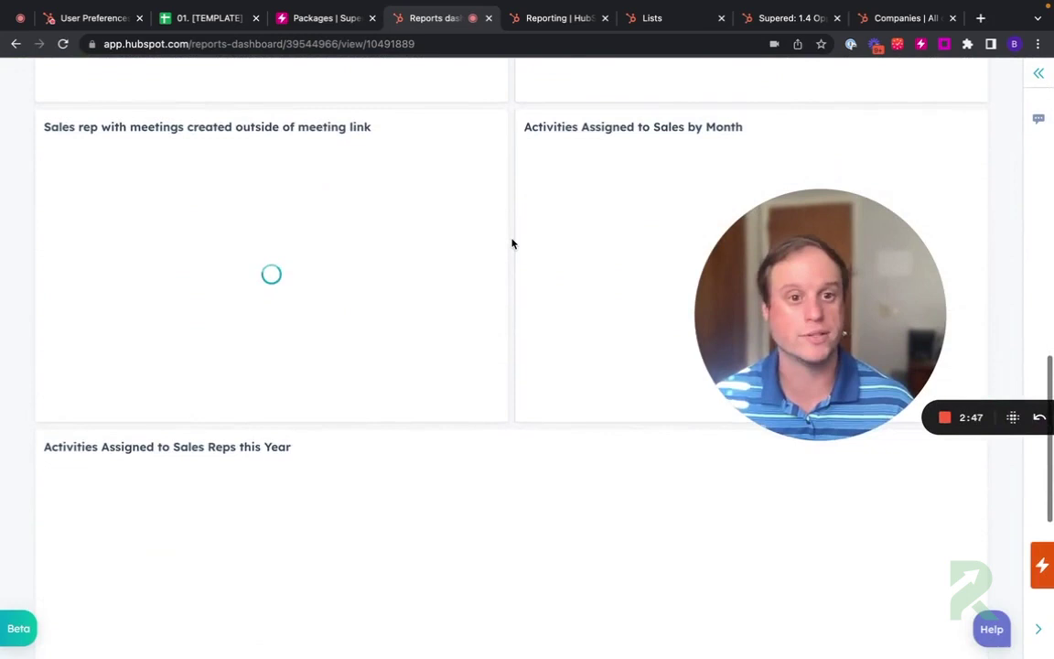
pyautogui.scroll(-5, 513, 244)
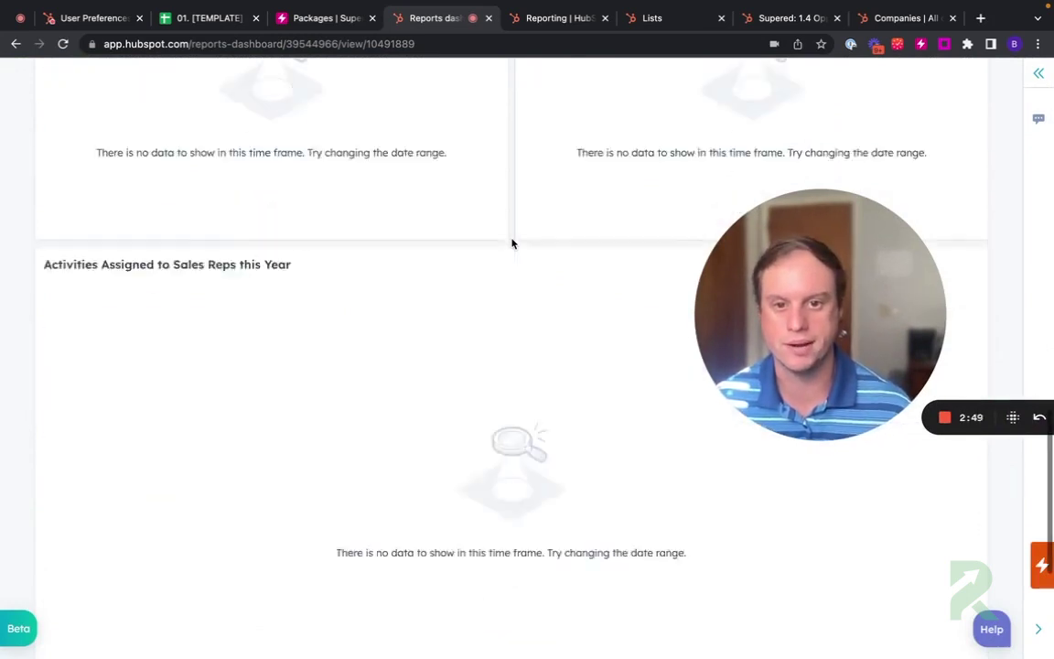
pyautogui.scroll(15, 512, 239)
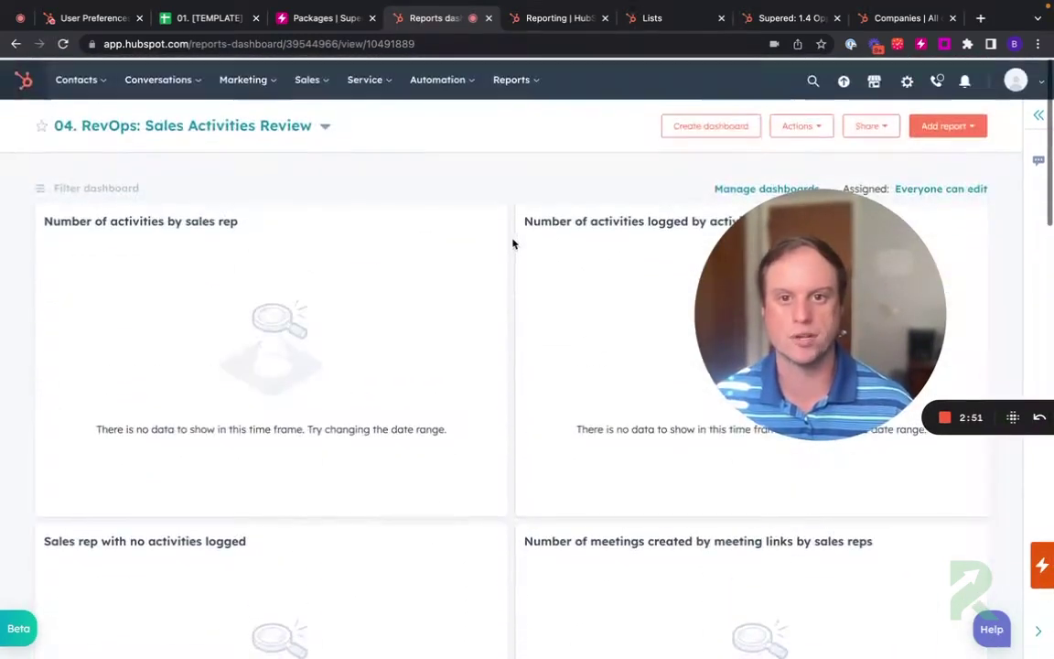
# Step: Install the [Playbook] Lead Status package and review its created field groups, fields, lists and workflows
pyautogui.moveTo(512, 79)
pyautogui.click(513, 174)
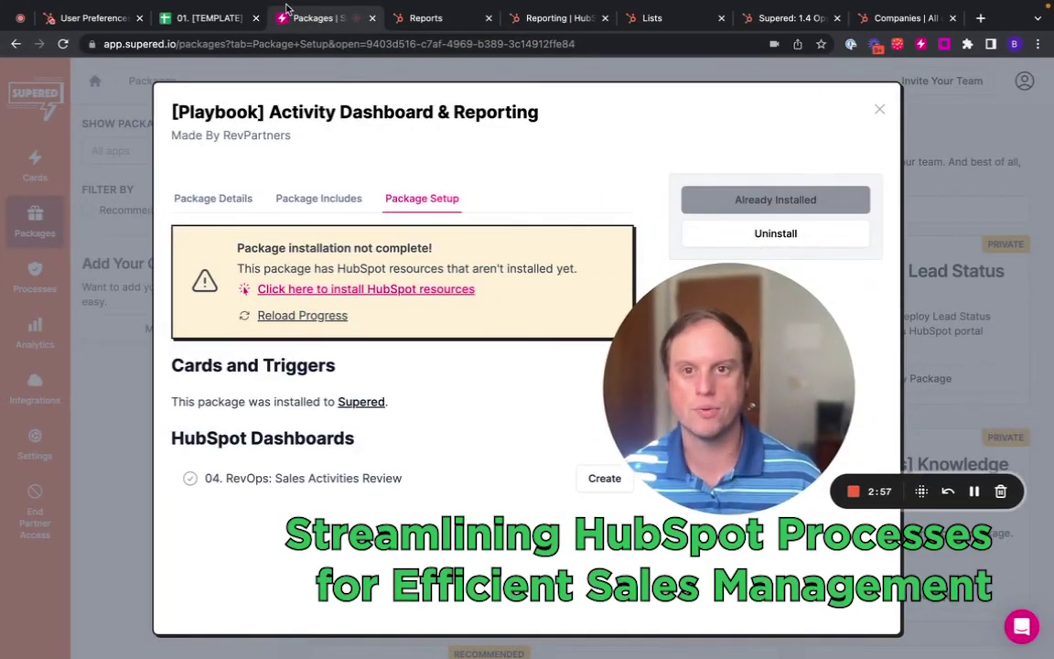
pyautogui.click(879, 109)
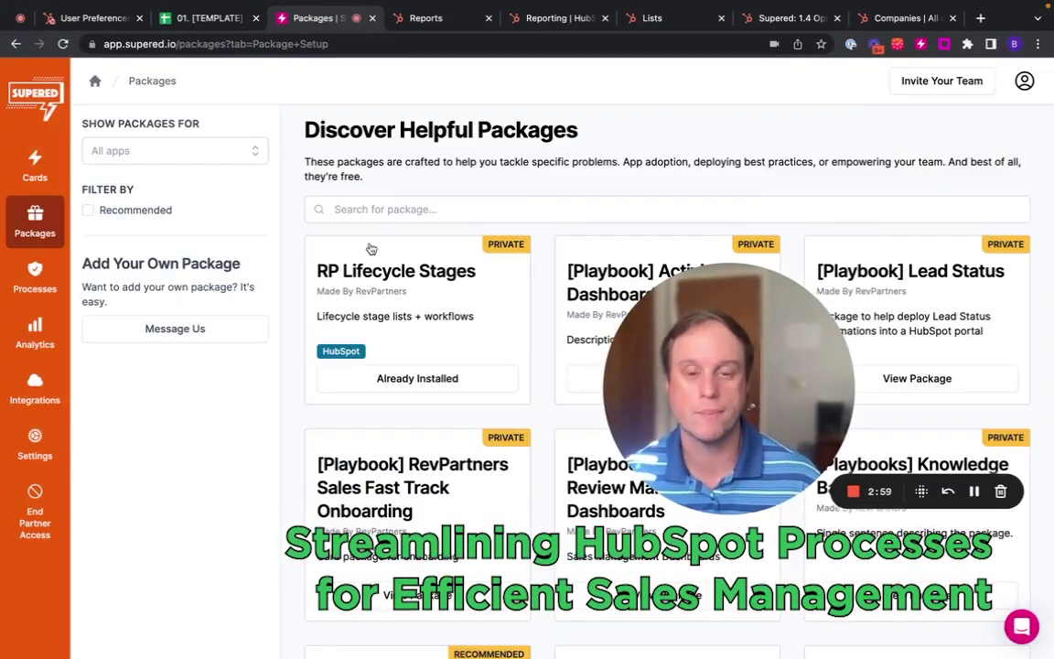
pyautogui.moveTo(669, 364); pyautogui.dragTo(605, 171)
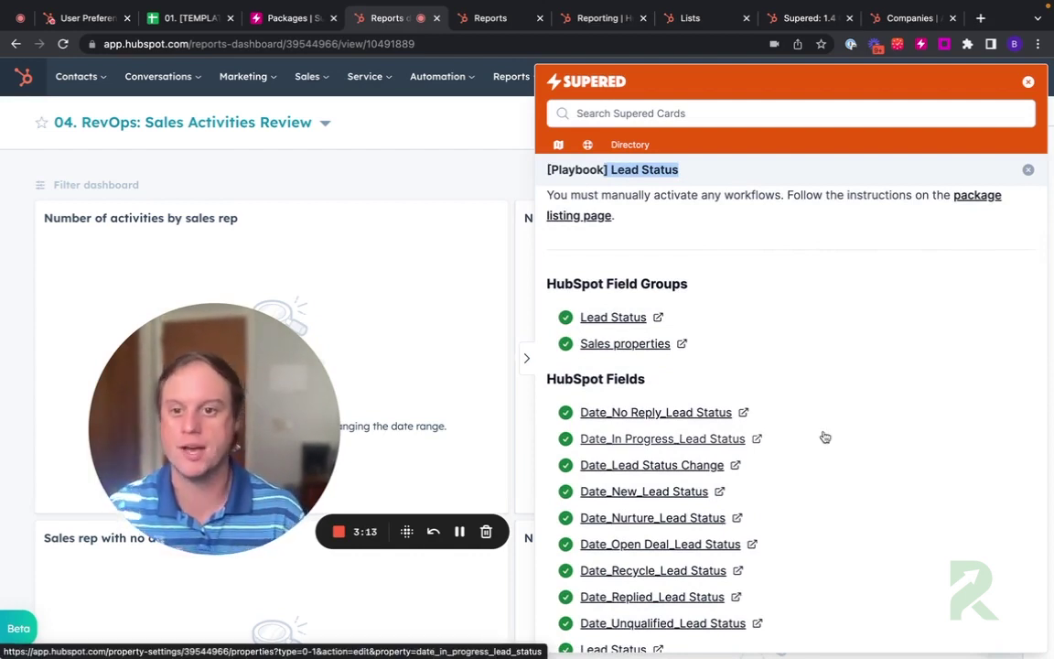
pyautogui.scroll(-5, 825, 437)
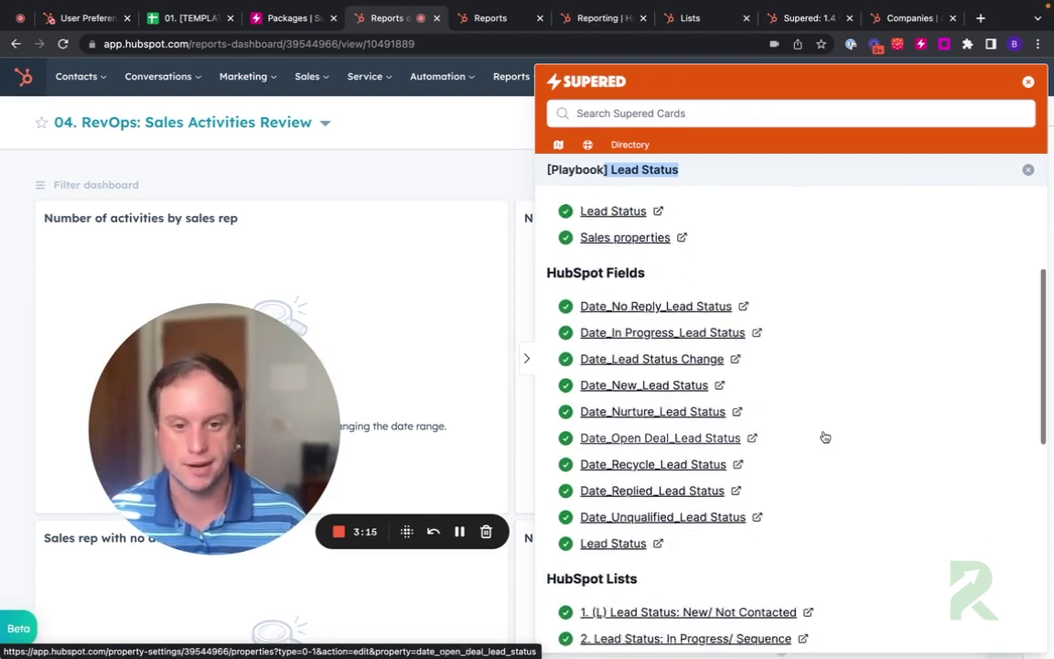
pyautogui.scroll(-3, 646, 278)
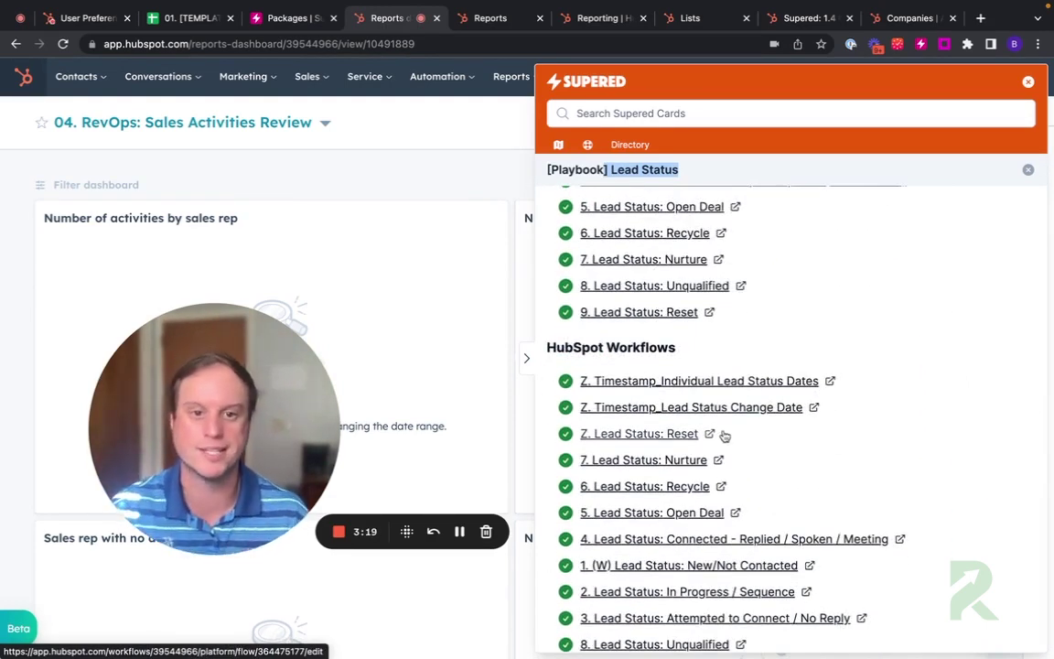
pyautogui.scroll(6, 724, 436)
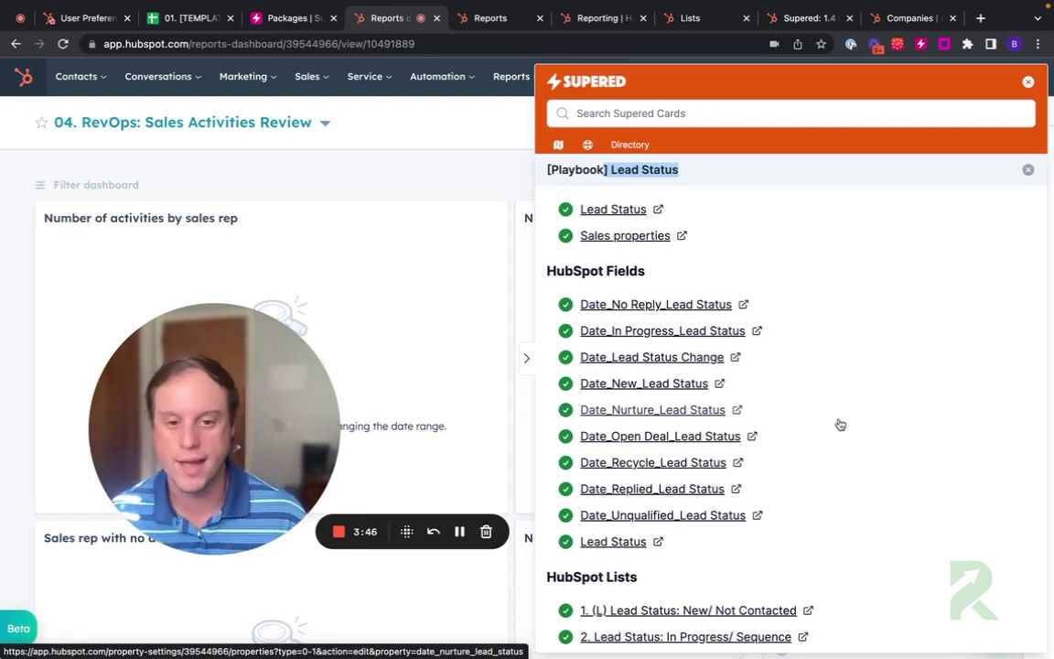
pyautogui.scroll(-5, 839, 419)
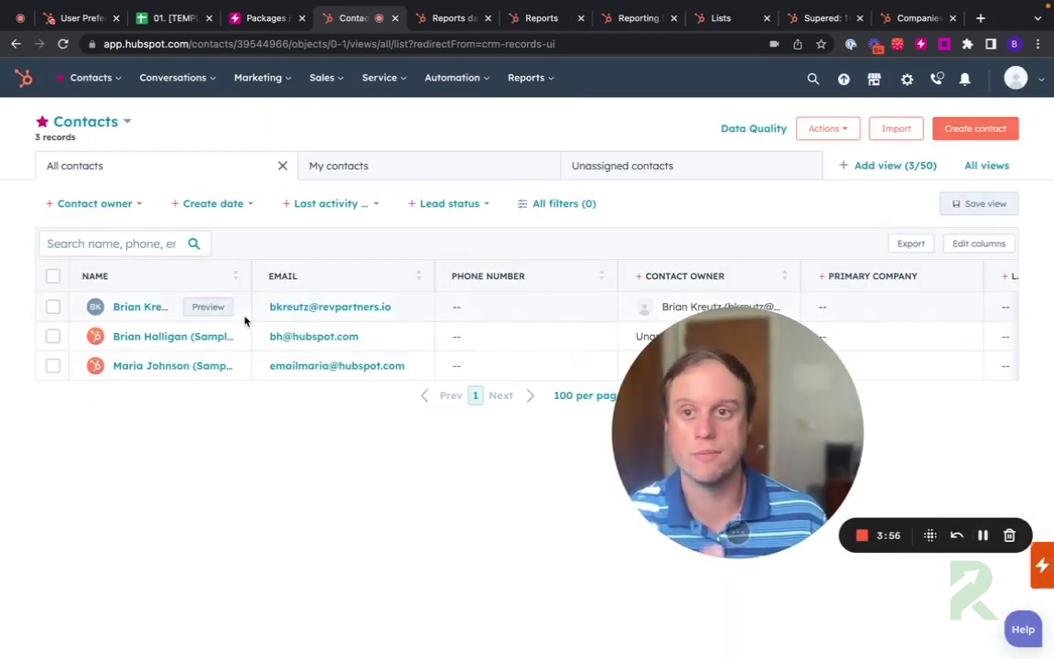
# Step: View all 14 contact lists, including the new lead status lists
pyautogui.moveTo(91, 77)
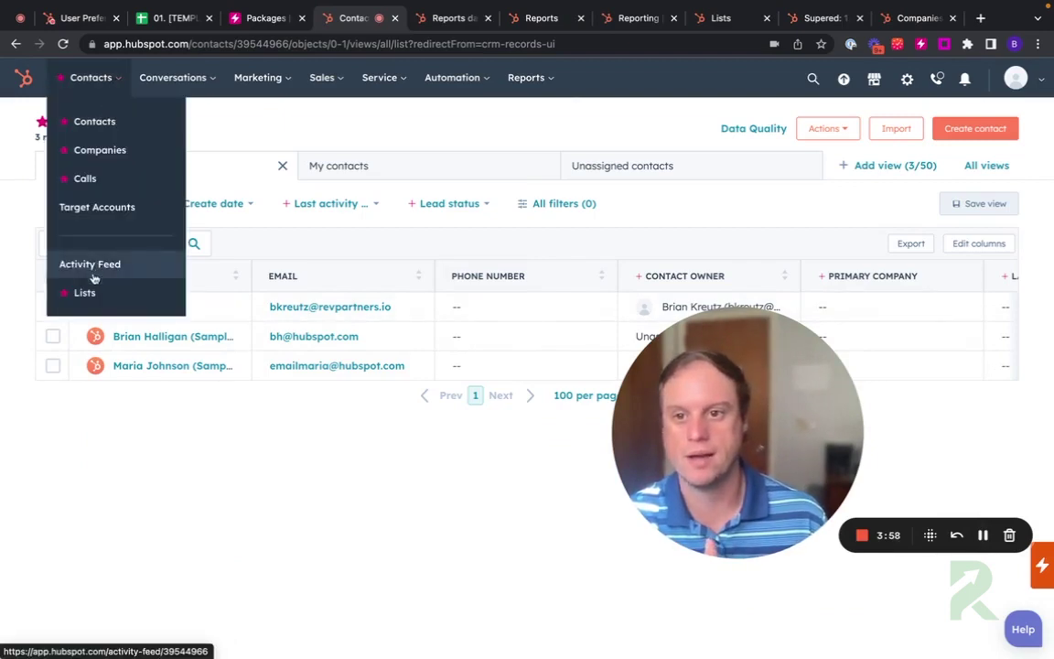
pyautogui.click(98, 292)
pyautogui.click(65, 208)
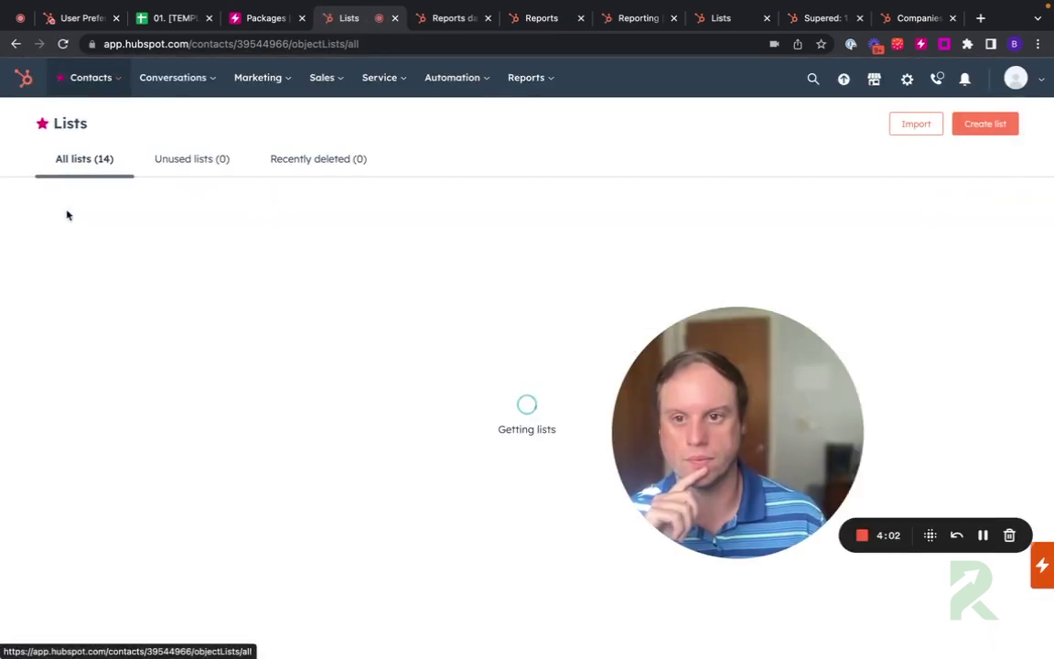
pyautogui.scroll(-3, 175, 336)
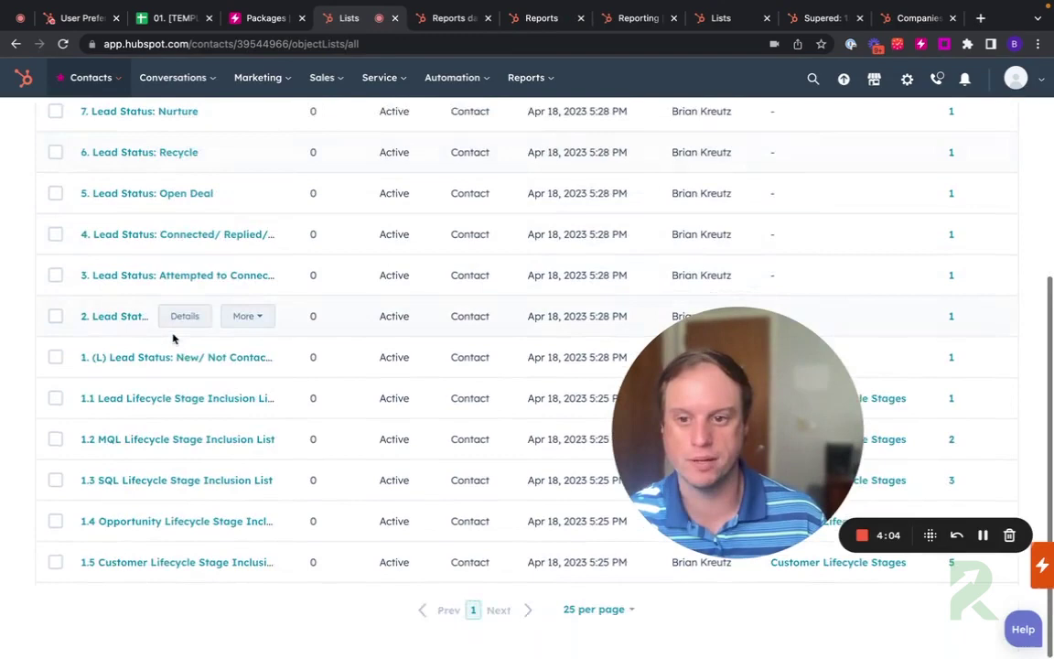
pyautogui.scroll(3, 171, 400)
# Step: Check the Reports list, then return to the 04. RevOps: Sales Activities Review dashboard
pyautogui.moveTo(526, 80)
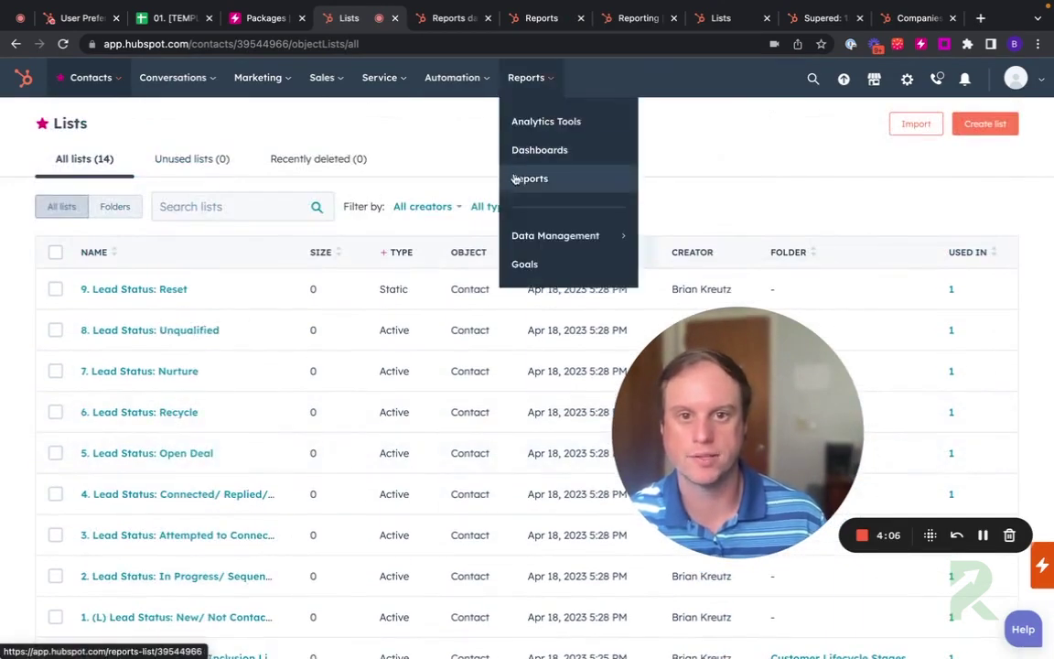
pyautogui.click(523, 176)
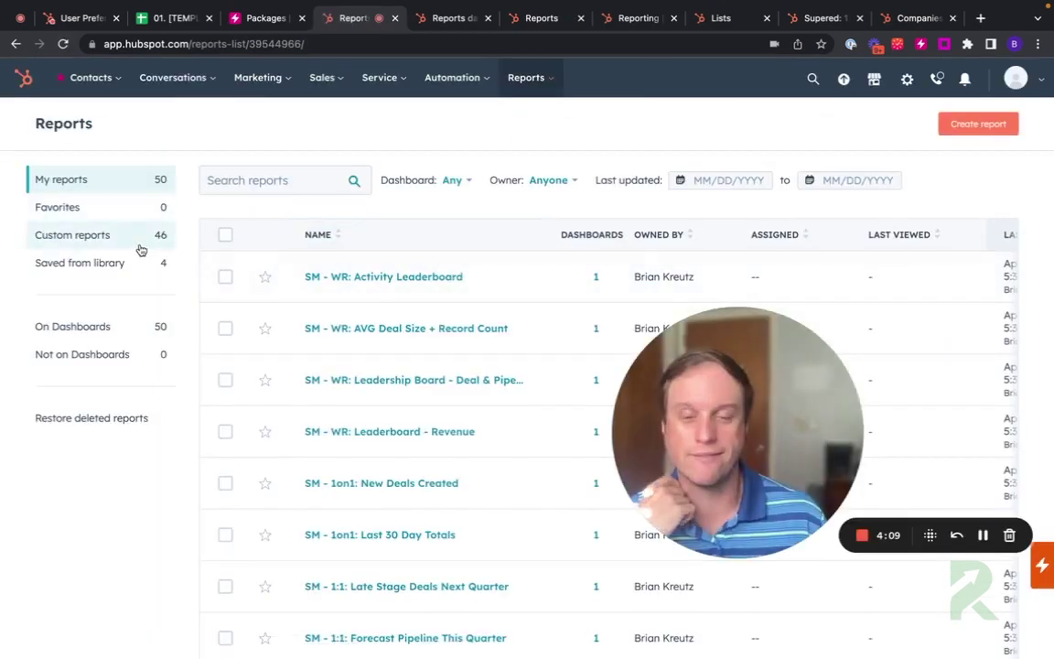
pyautogui.moveTo(526, 80)
pyautogui.click(524, 149)
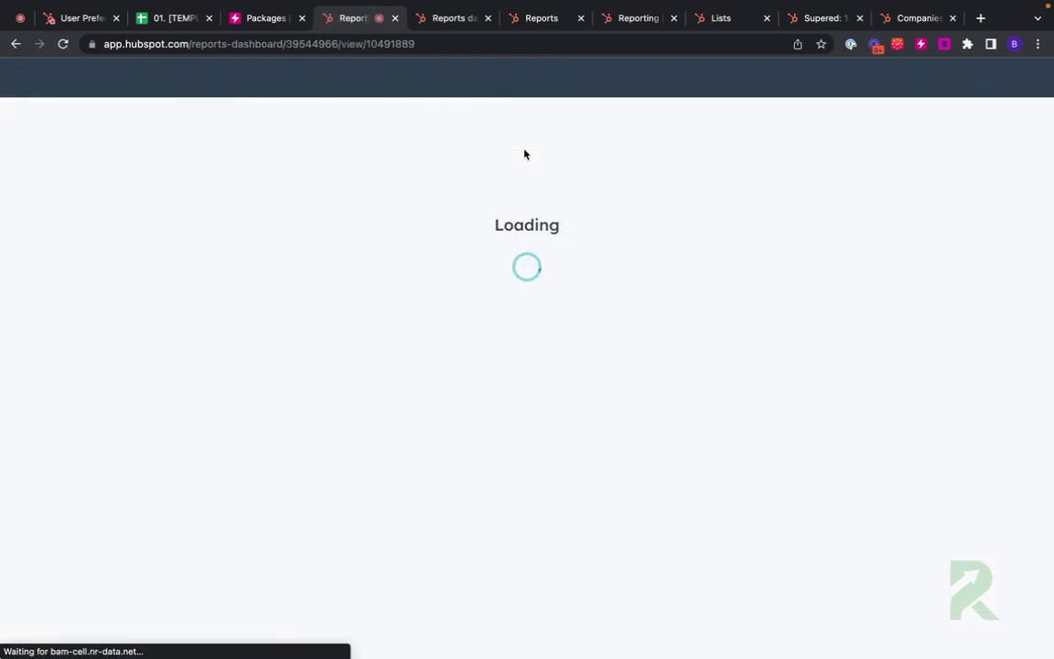
pyautogui.click(193, 129)
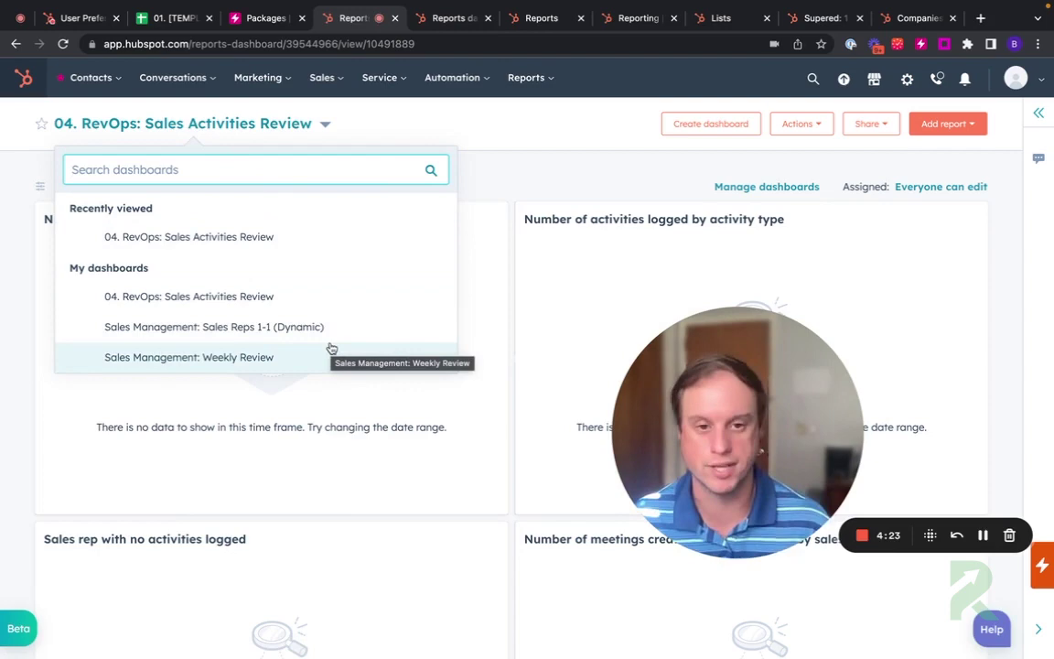
pyautogui.click(508, 186)
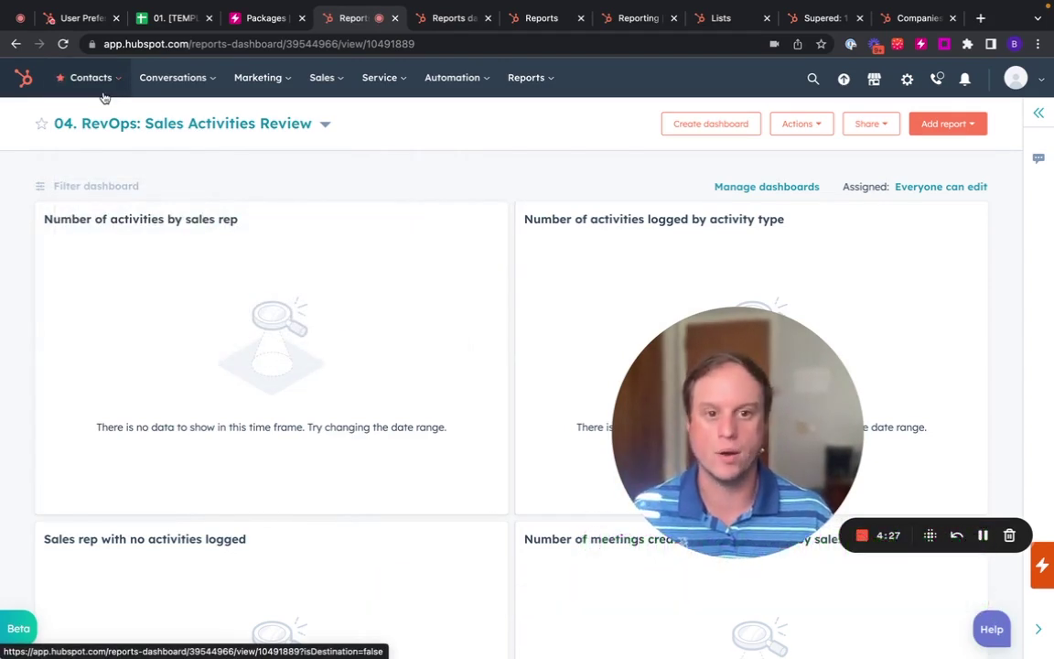
pyautogui.moveTo(104, 98)
pyautogui.click(92, 120)
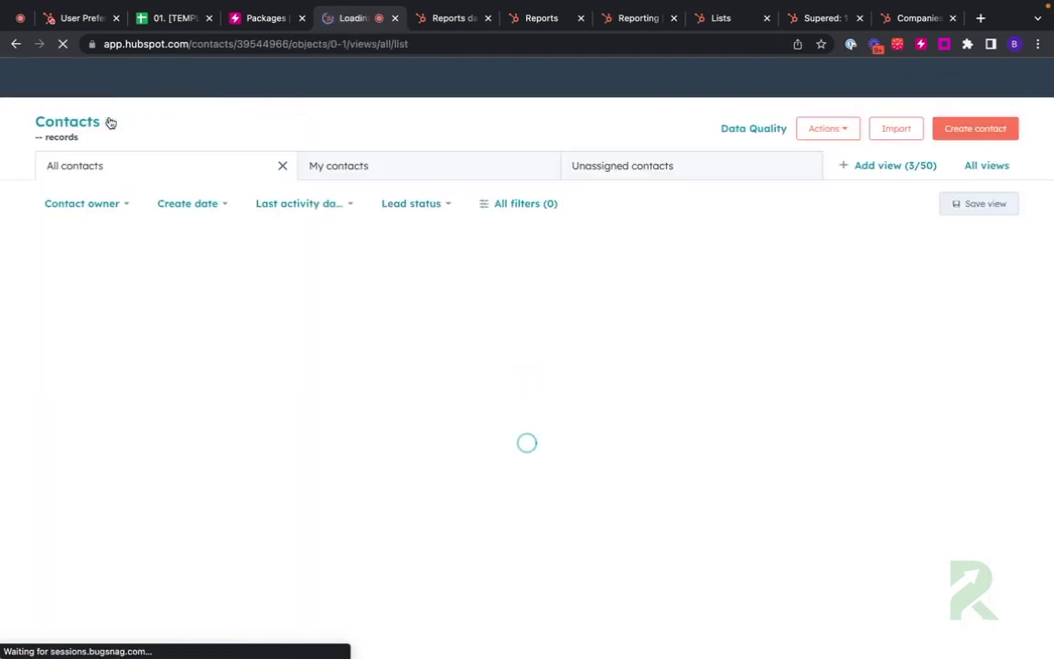
pyautogui.click(144, 307)
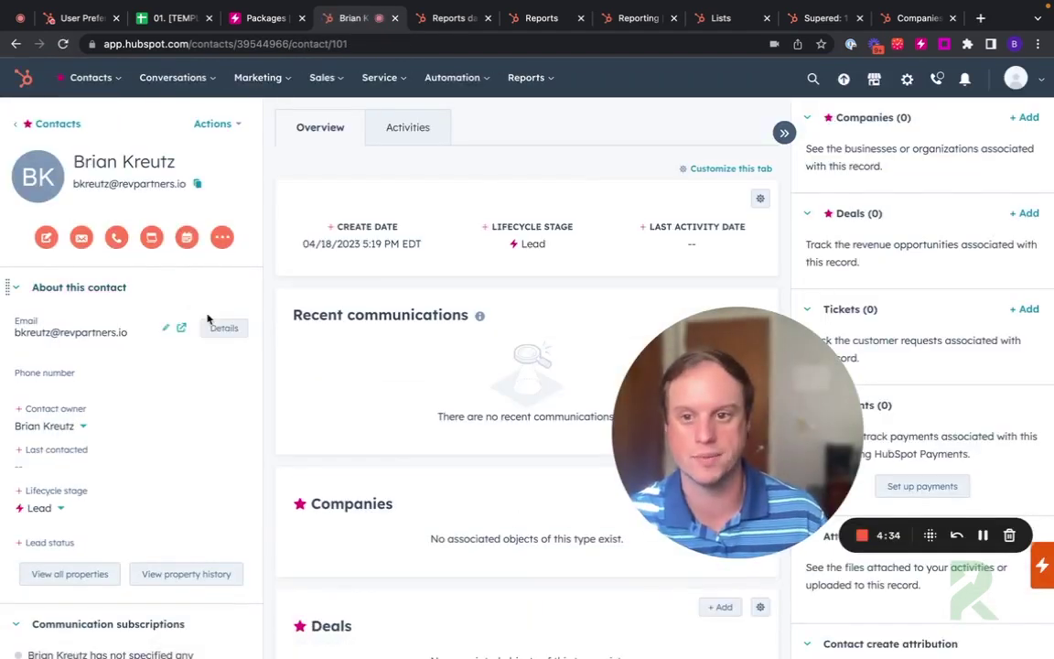
pyautogui.click(489, 230)
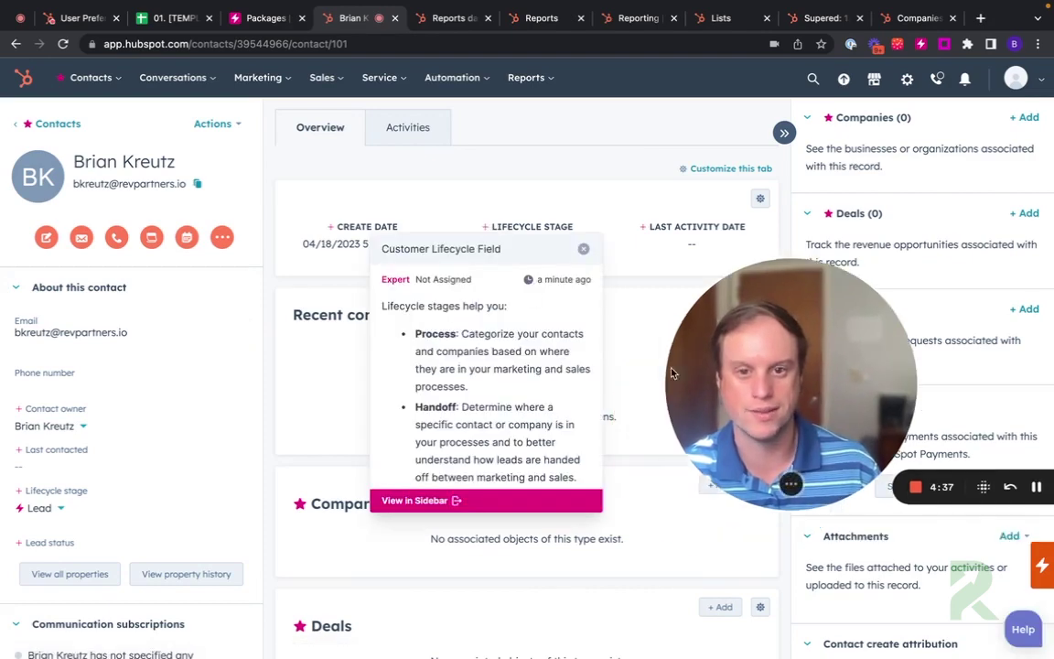
pyautogui.click(414, 501)
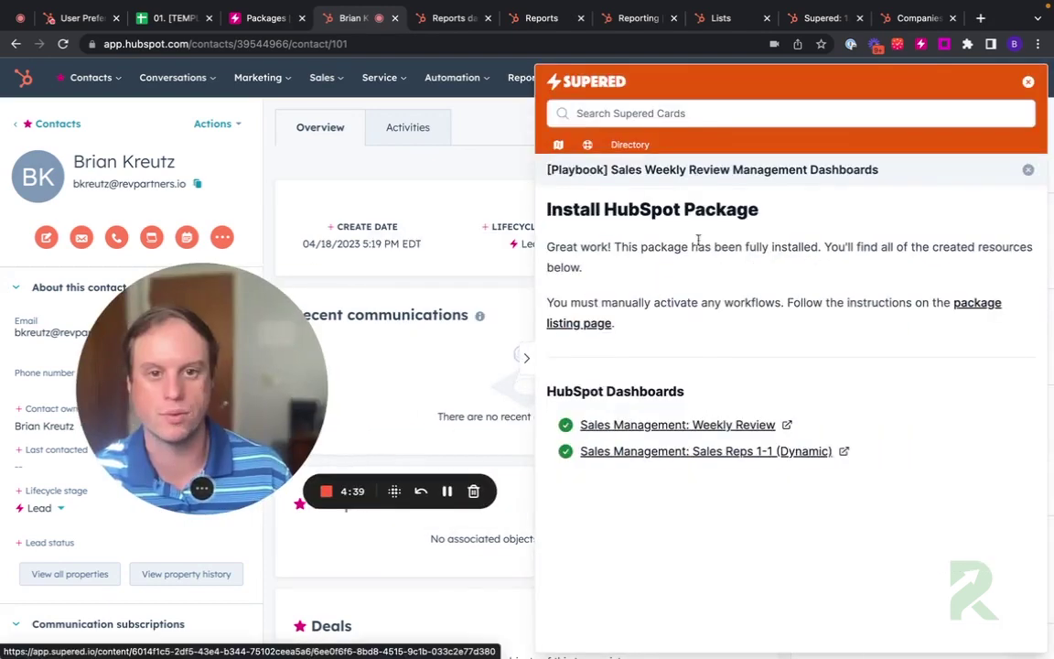
pyautogui.click(587, 146)
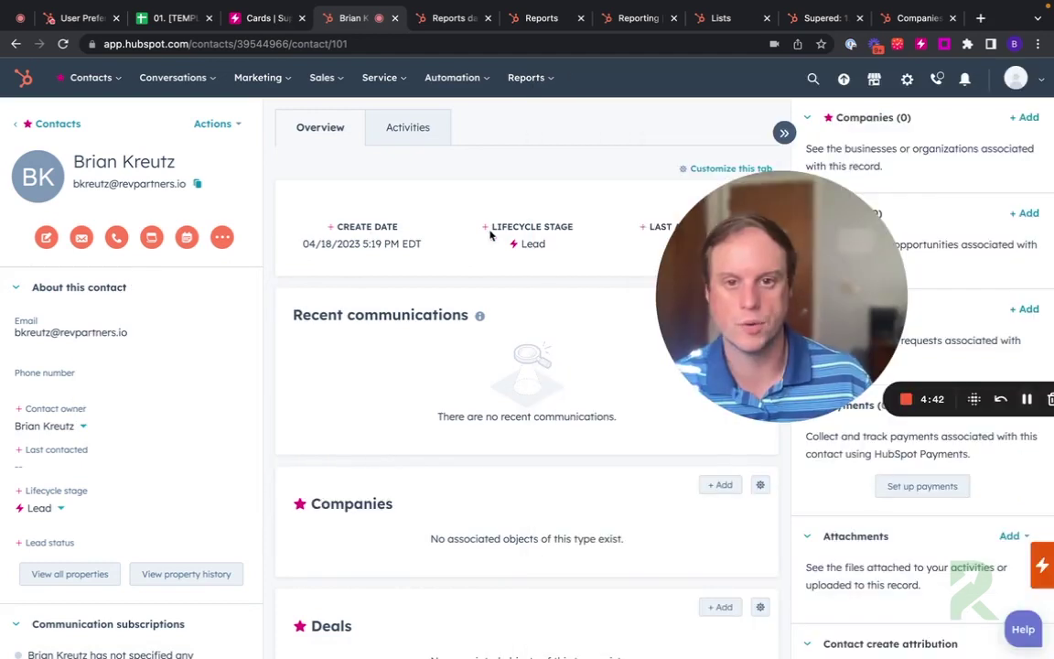
pyautogui.moveTo(484, 236)
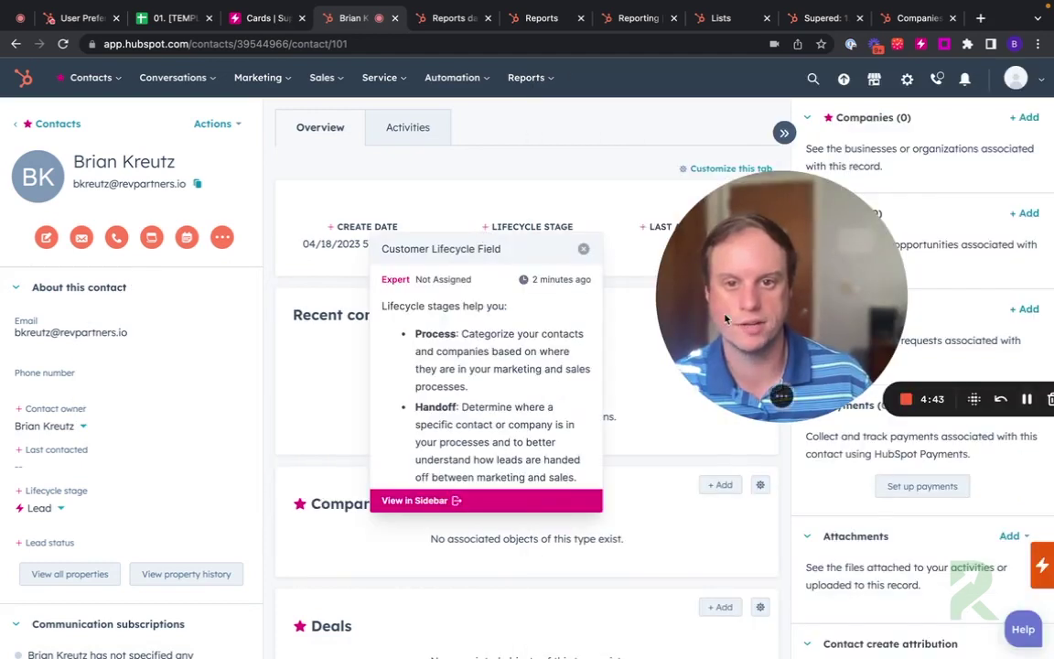
pyautogui.scroll(-5, 501, 403)
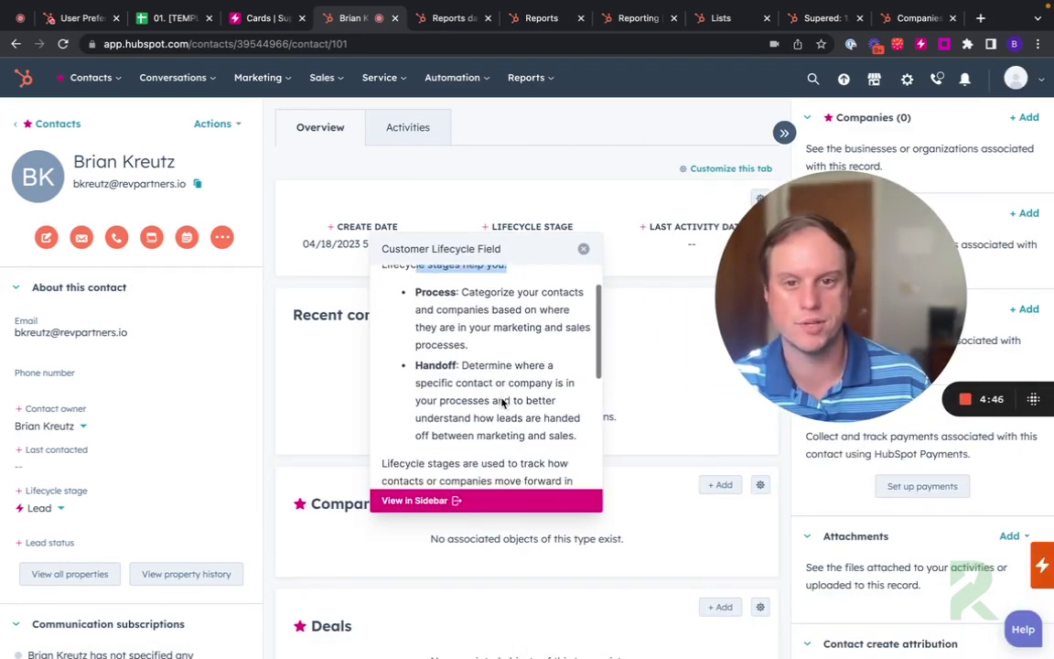
pyautogui.scroll(-1, 502, 399)
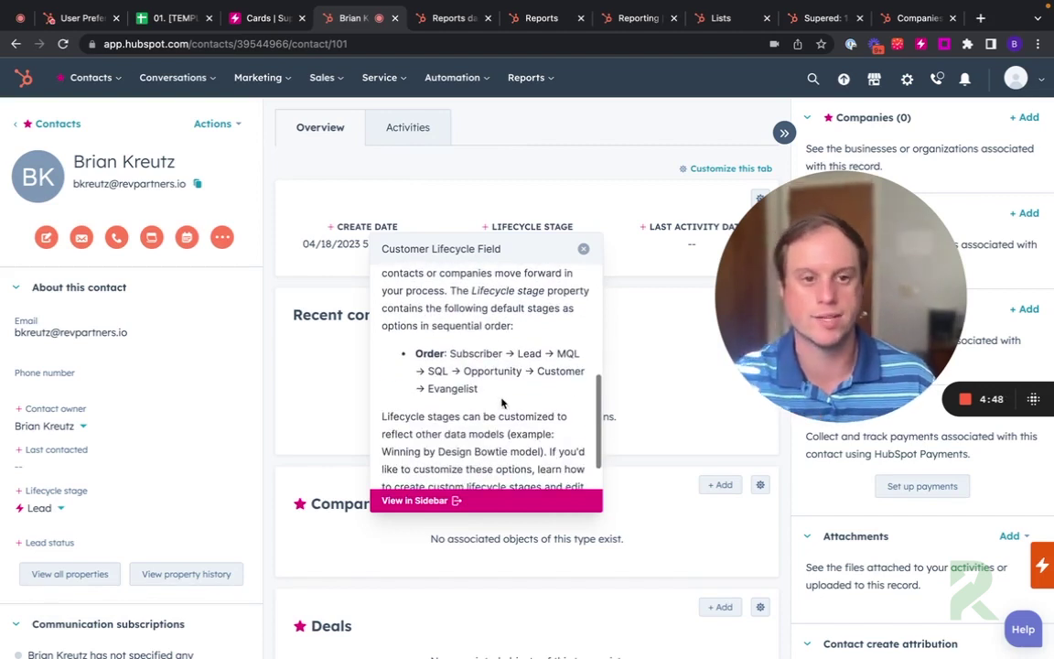
pyautogui.click(583, 249)
pyautogui.click(700, 227)
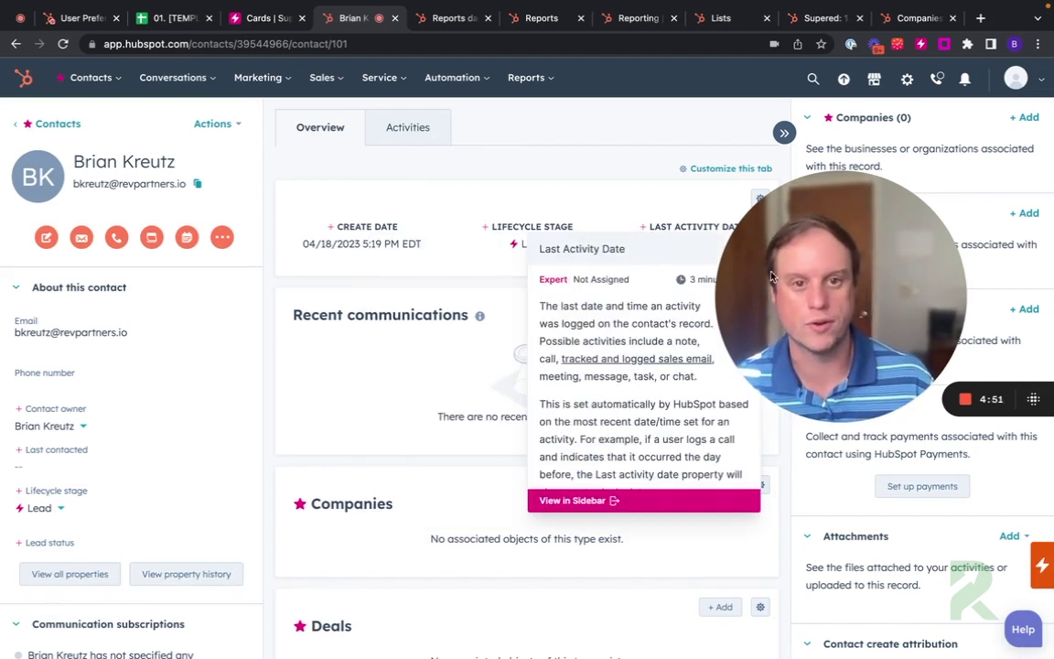
pyautogui.click(332, 233)
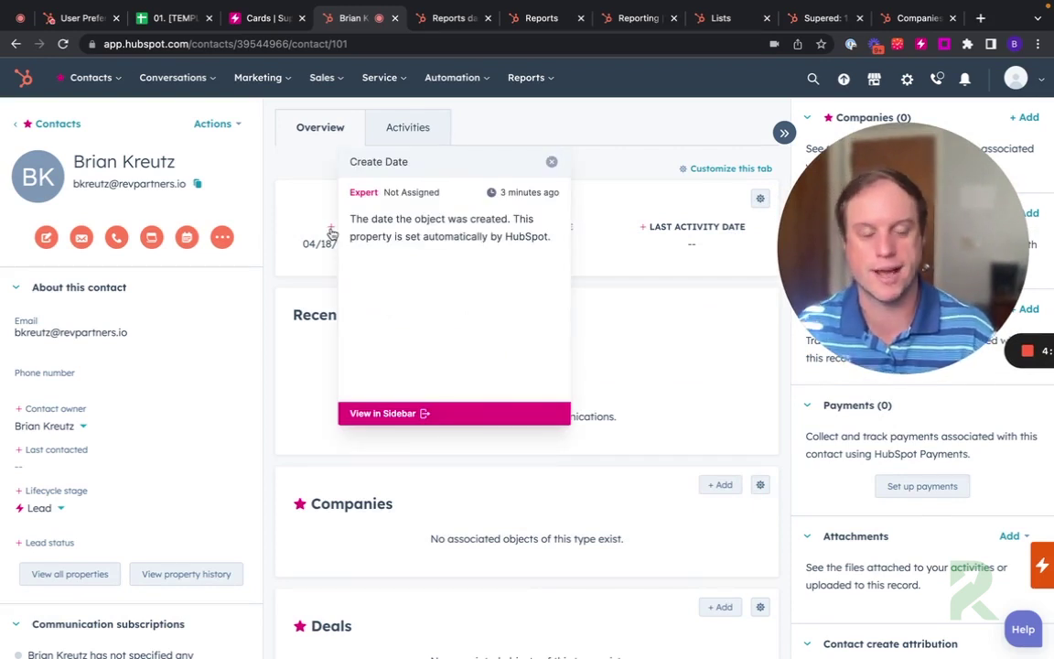
pyautogui.click(551, 162)
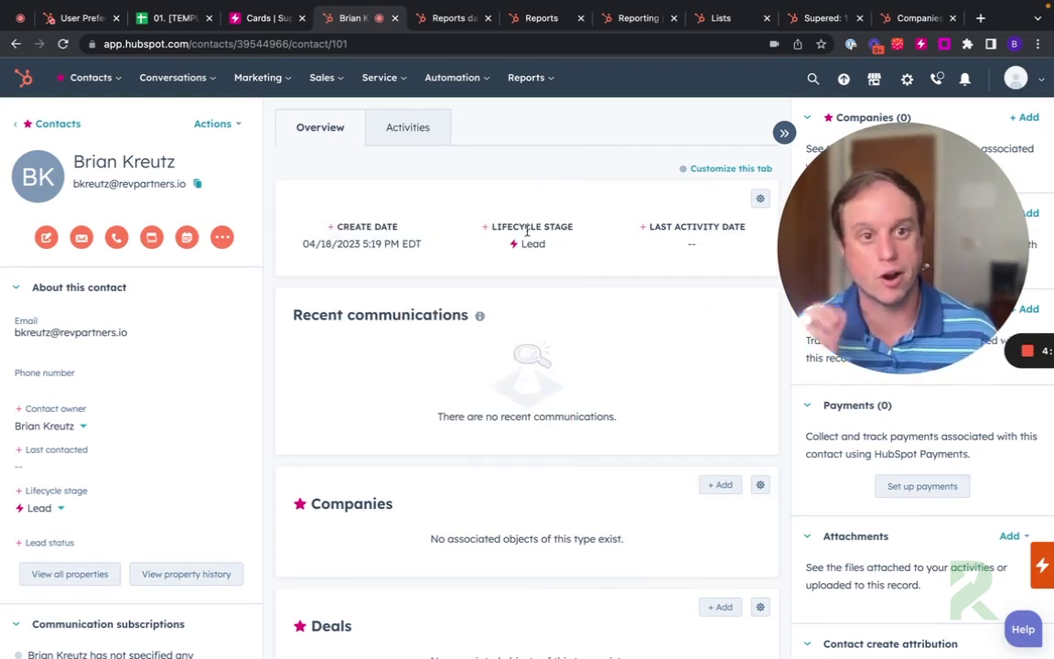
pyautogui.scroll(-2, 316, 464)
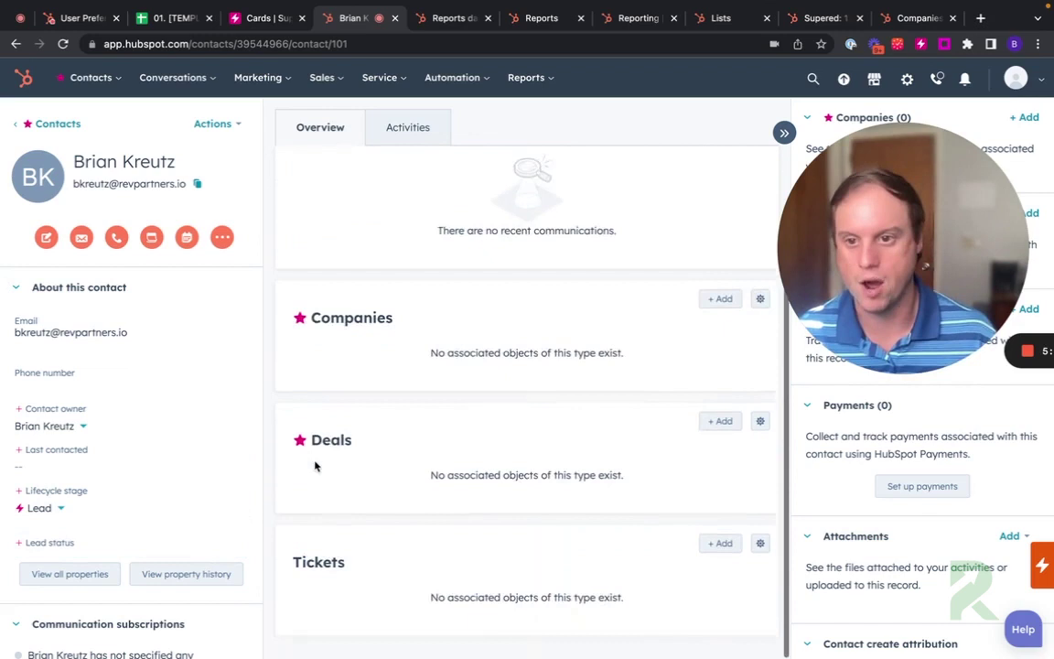
pyautogui.scroll(-3, 141, 508)
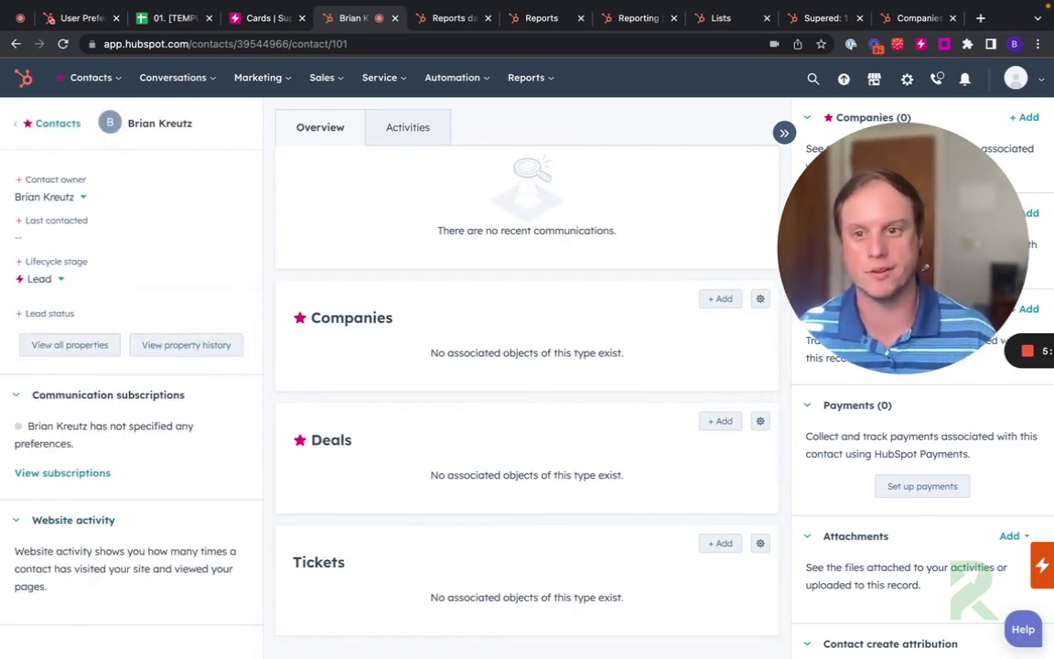
pyautogui.click(42, 286)
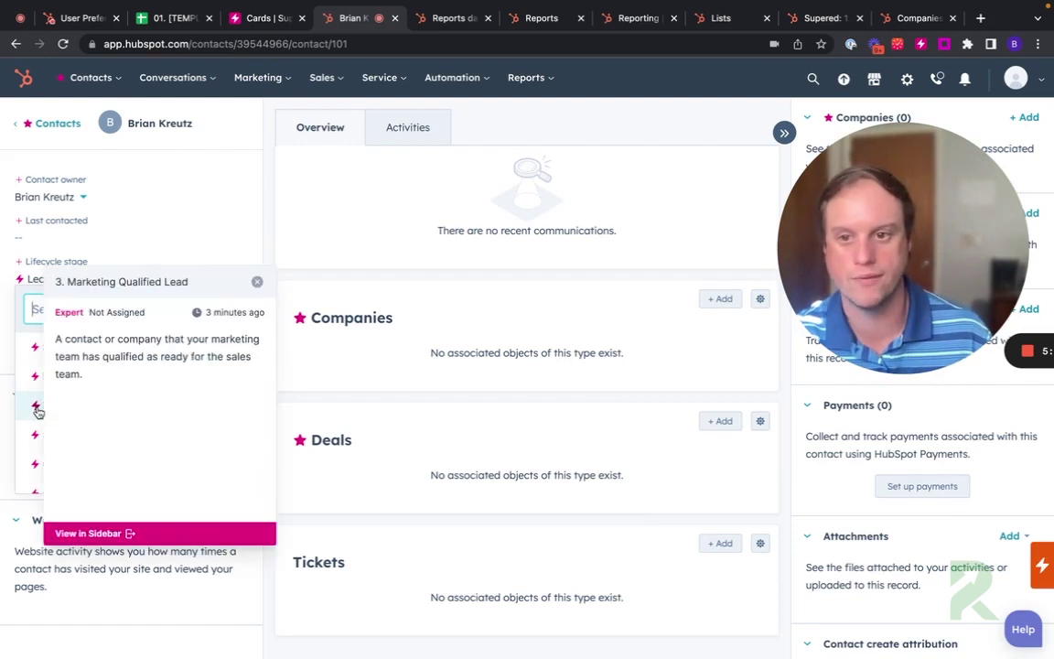
pyautogui.moveTo(35, 435)
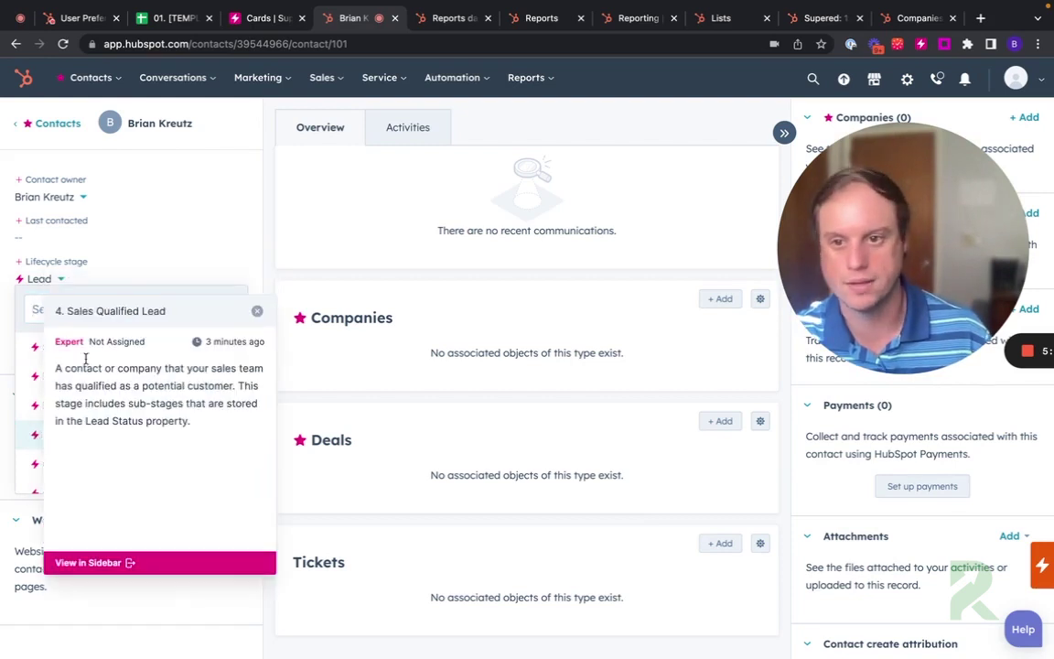
pyautogui.click(258, 313)
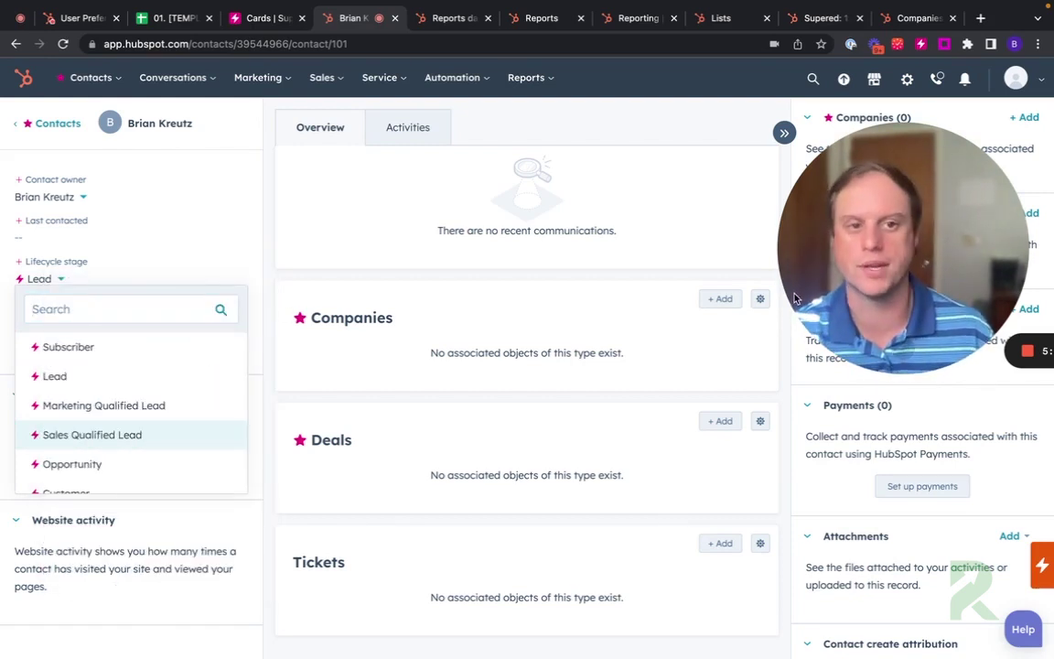
pyautogui.moveTo(795, 298); pyautogui.dragTo(527, 298)
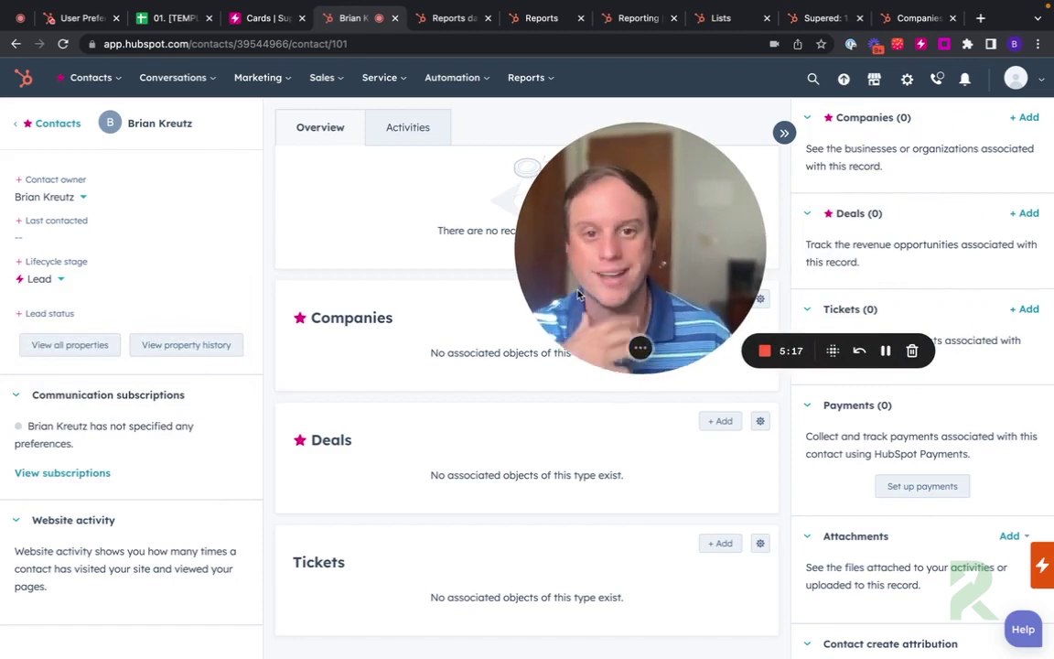
pyautogui.hotkey('alt', 'shift', 'p')
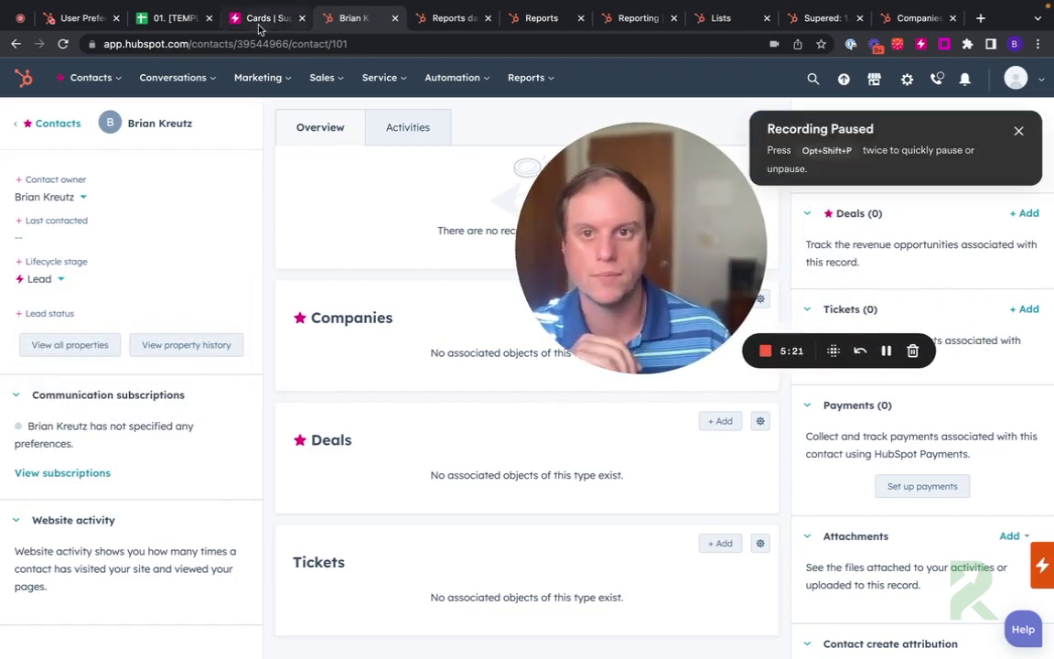
# Step: Add a 'THIS IS A TEST' line atop the 4. Sales Qualified Lead card, save, and refresh HubSpot
pyautogui.click(260, 22)
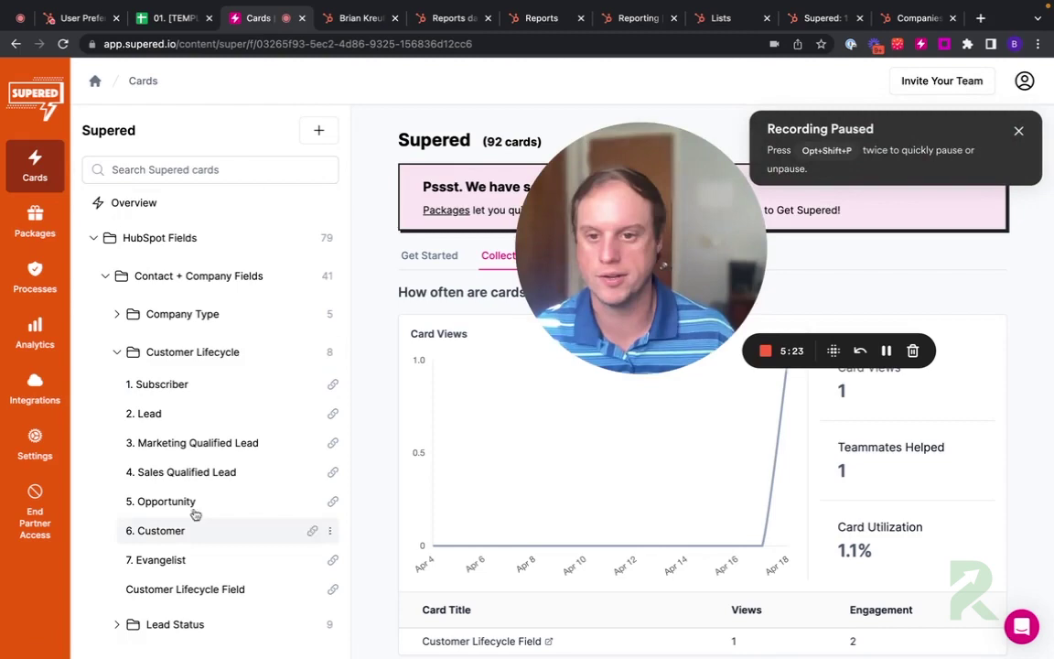
pyautogui.click(196, 474)
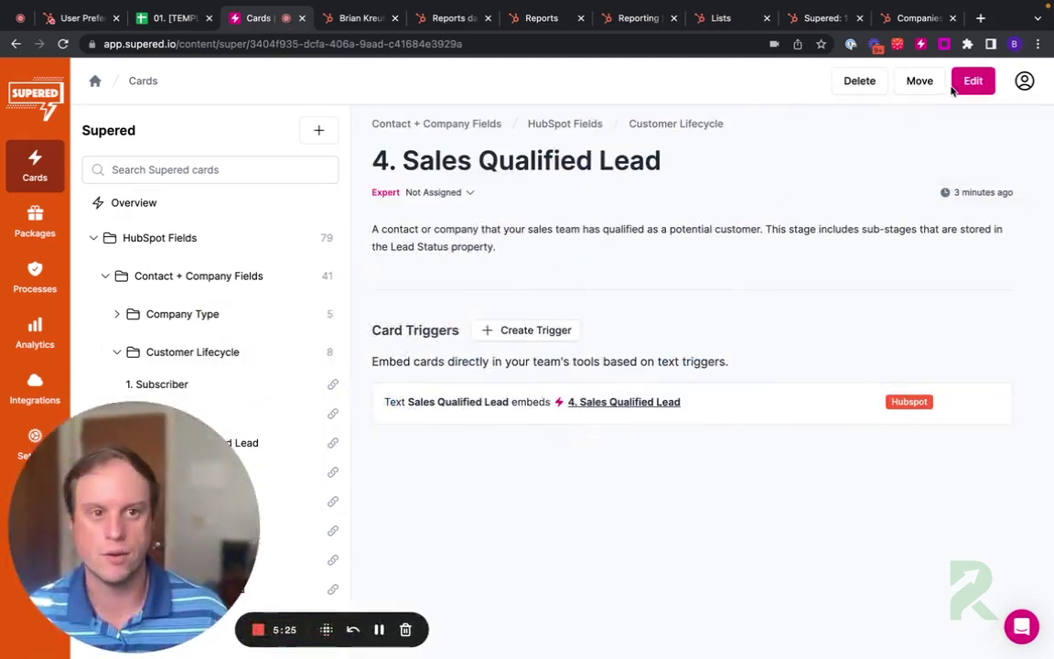
pyautogui.click(956, 84)
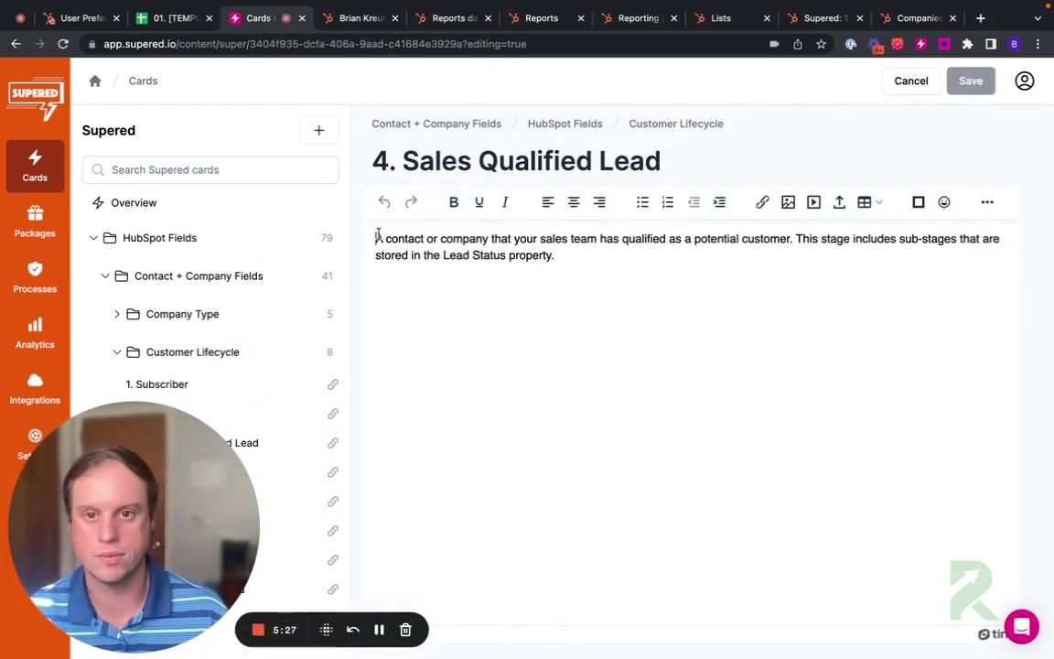
pyautogui.click(377, 238)
pyautogui.press('Return')
pyautogui.press('Up')
pyautogui.write('THIS IS A TEST')
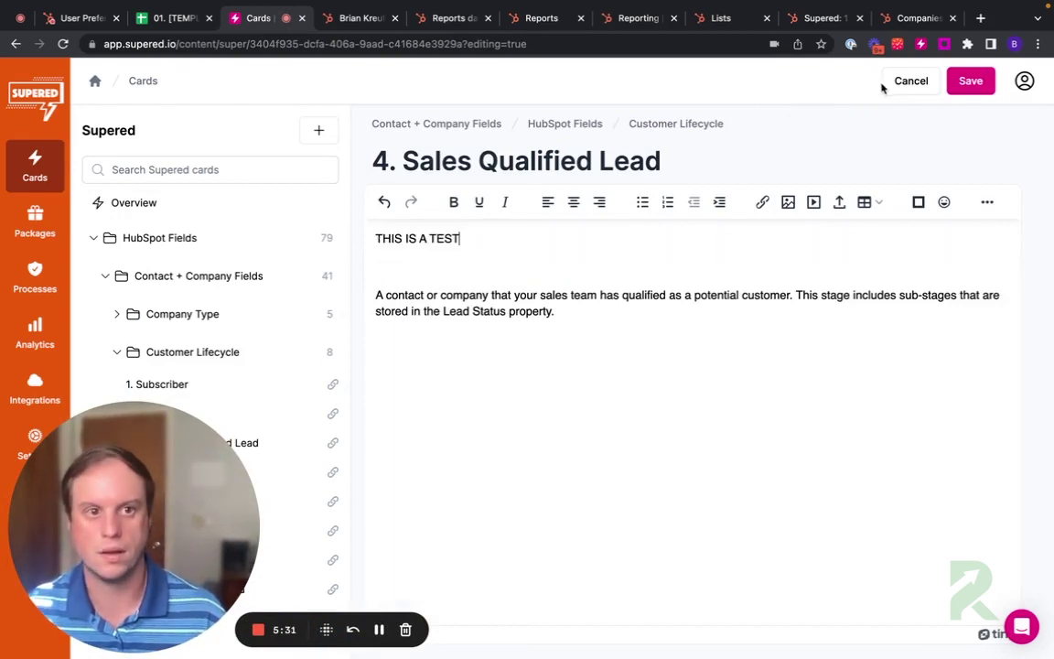
pyautogui.click(971, 81)
pyautogui.click(359, 17)
pyautogui.click(63, 43)
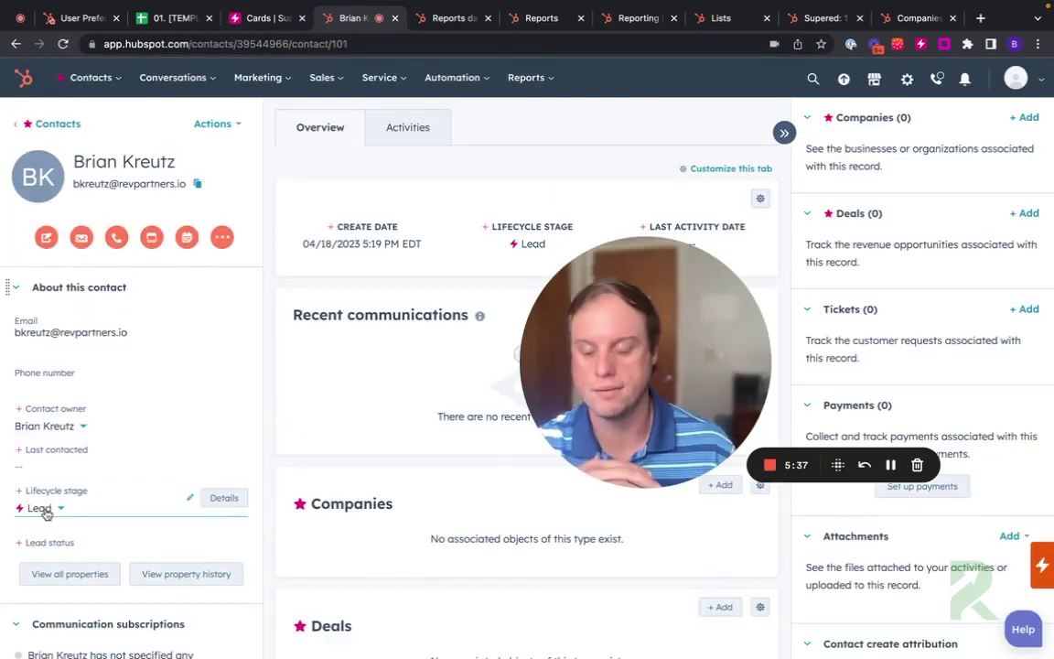
# Step: Verify the Sales Qualified Lead card shows 'THIS IS A TEST', then open the workflows list
pyautogui.click(42, 507)
pyautogui.moveTo(38, 442)
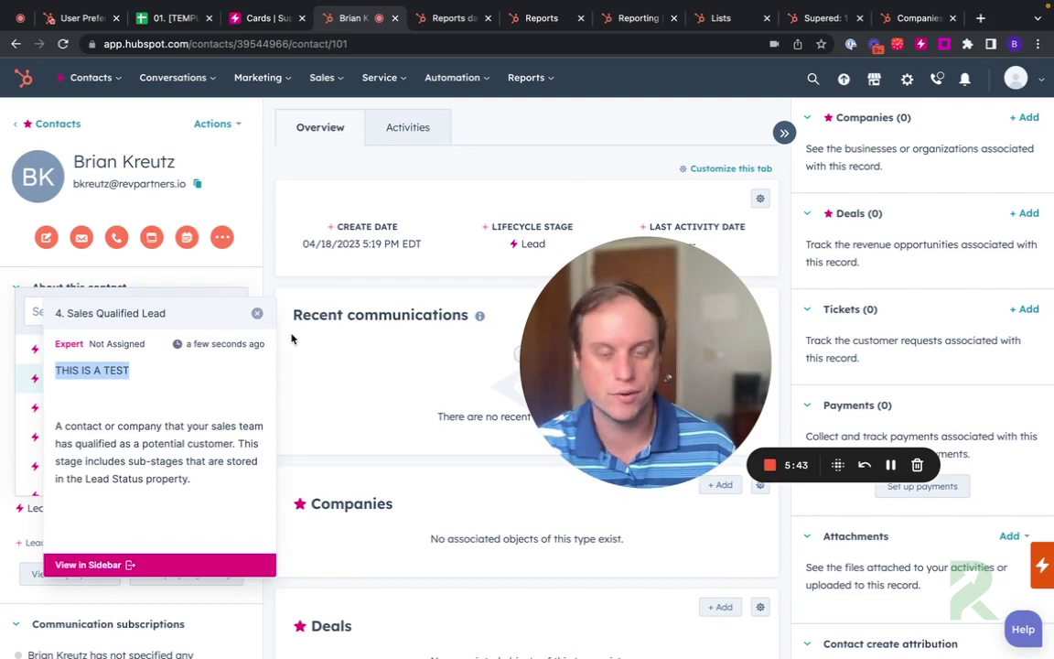
pyautogui.click(452, 77)
pyautogui.click(455, 150)
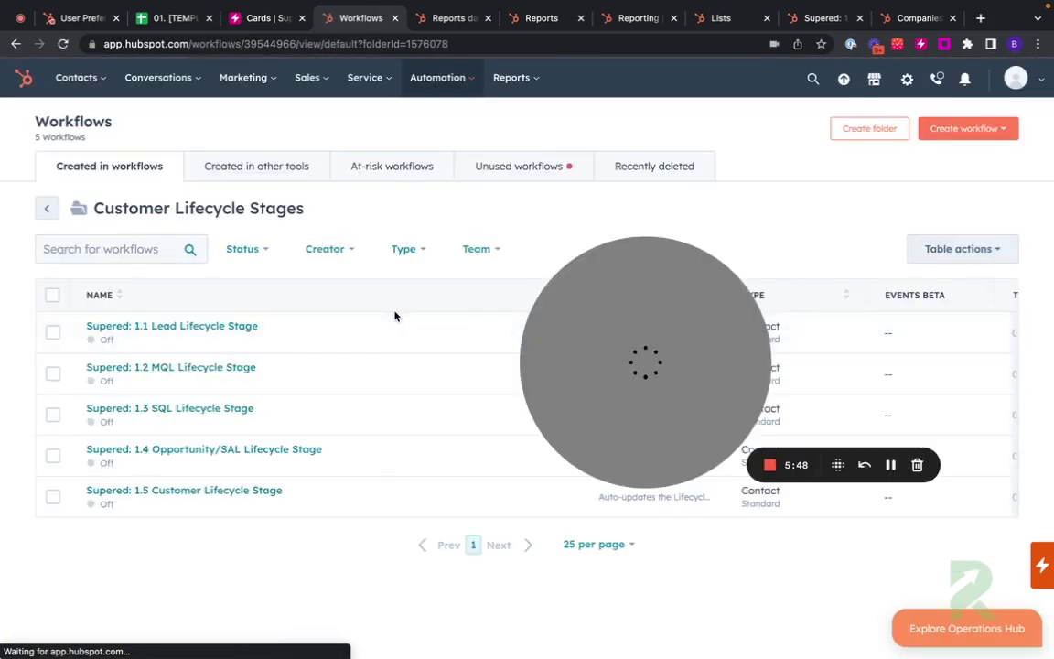
# Step: Leave the folder to review all 16 Lead Status workflows, then switch to the General preferences page
pyautogui.click(50, 210)
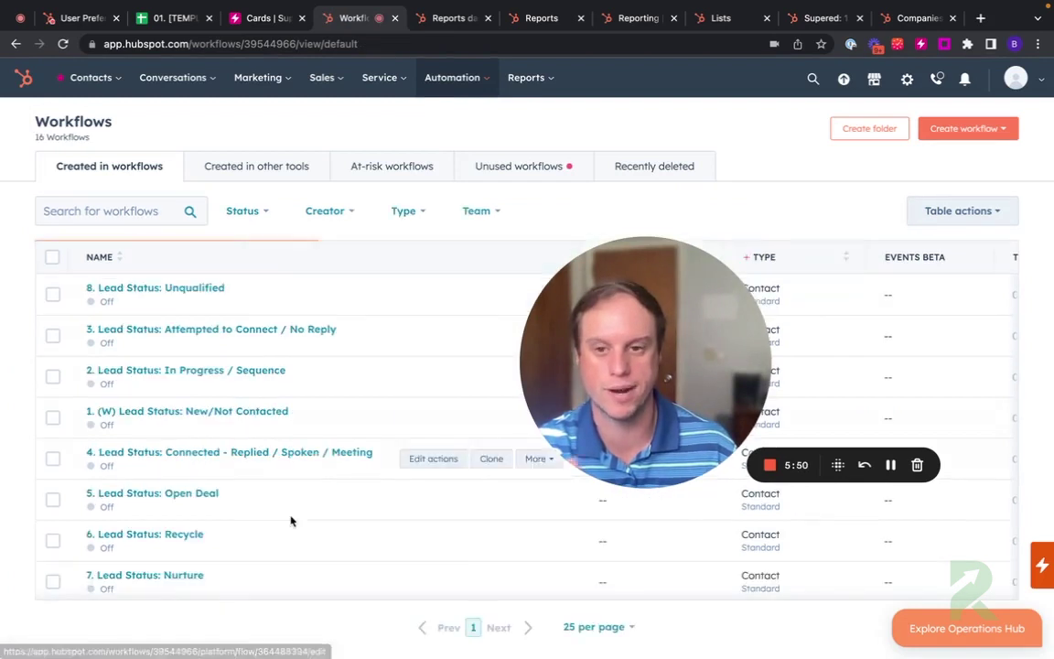
pyautogui.scroll(-3, 255, 497)
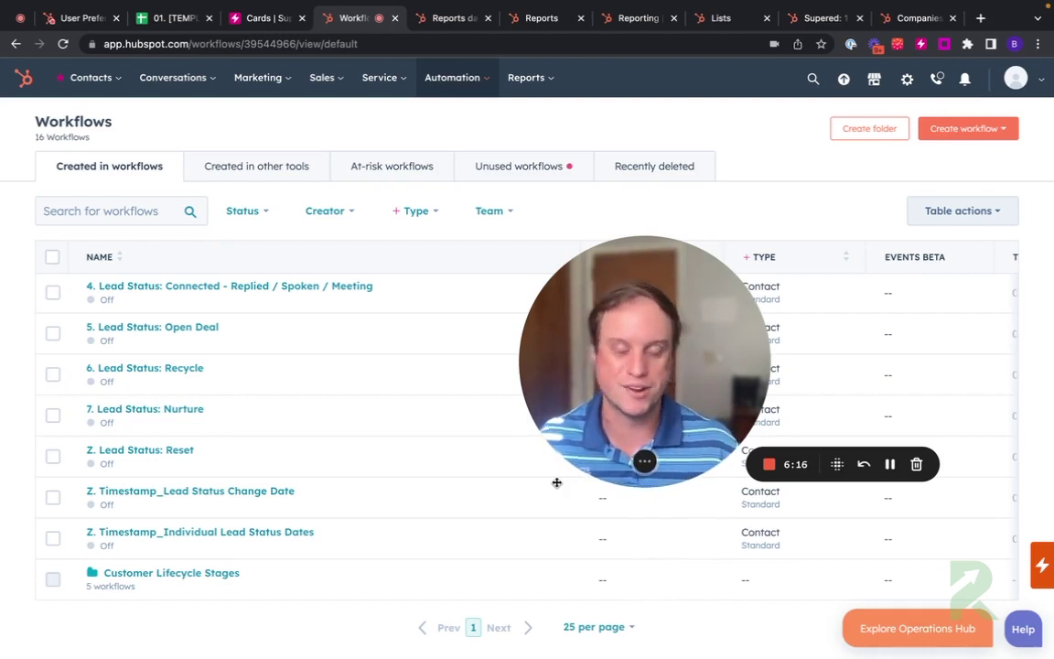
pyautogui.hotkey('ctrl', '1')
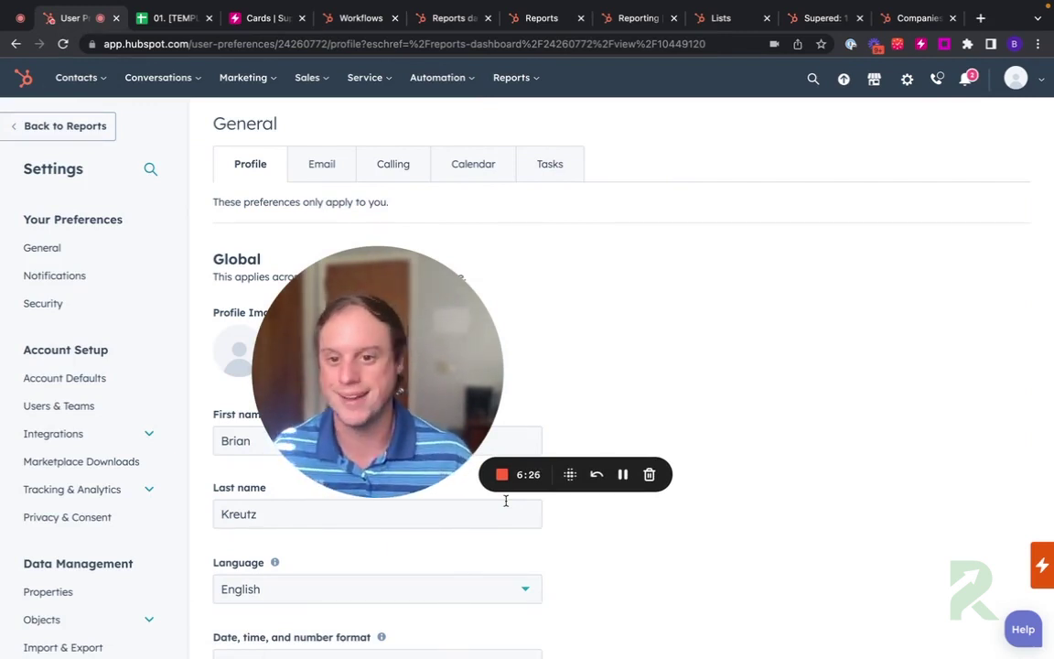
# Step: Search for the contact by name, open their record, and filter its activities to Tasks
pyautogui.click(813, 79)
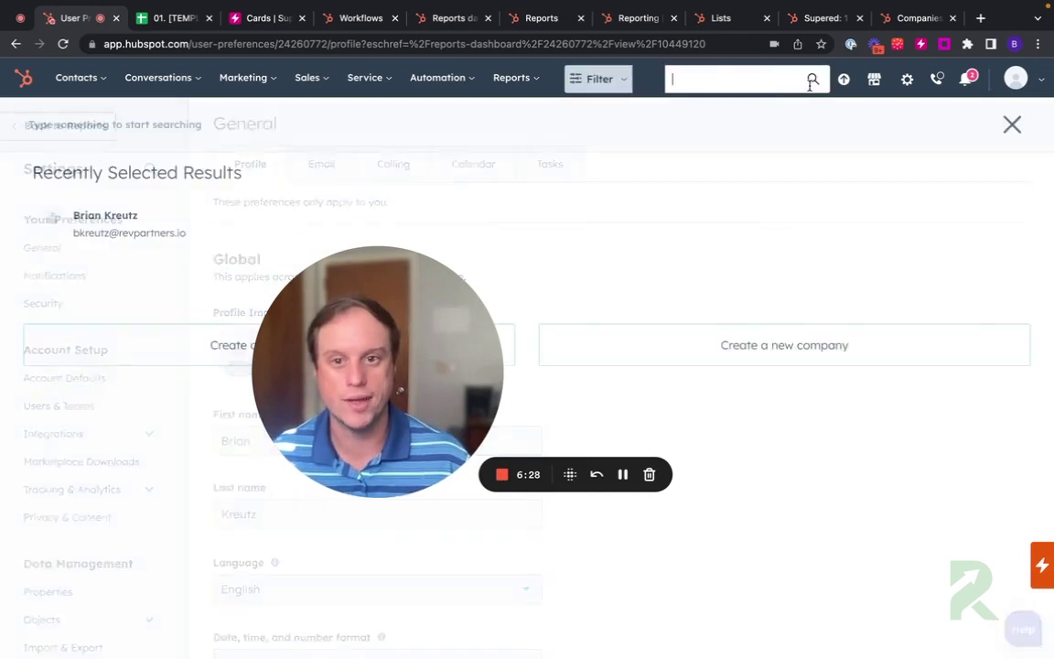
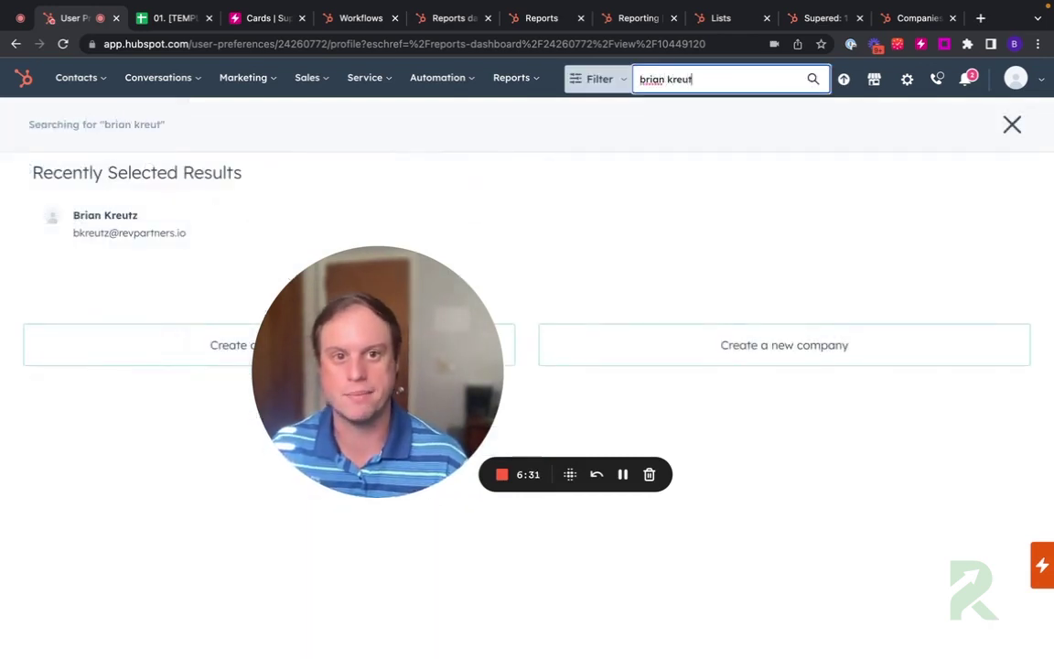
pyautogui.press('Return')
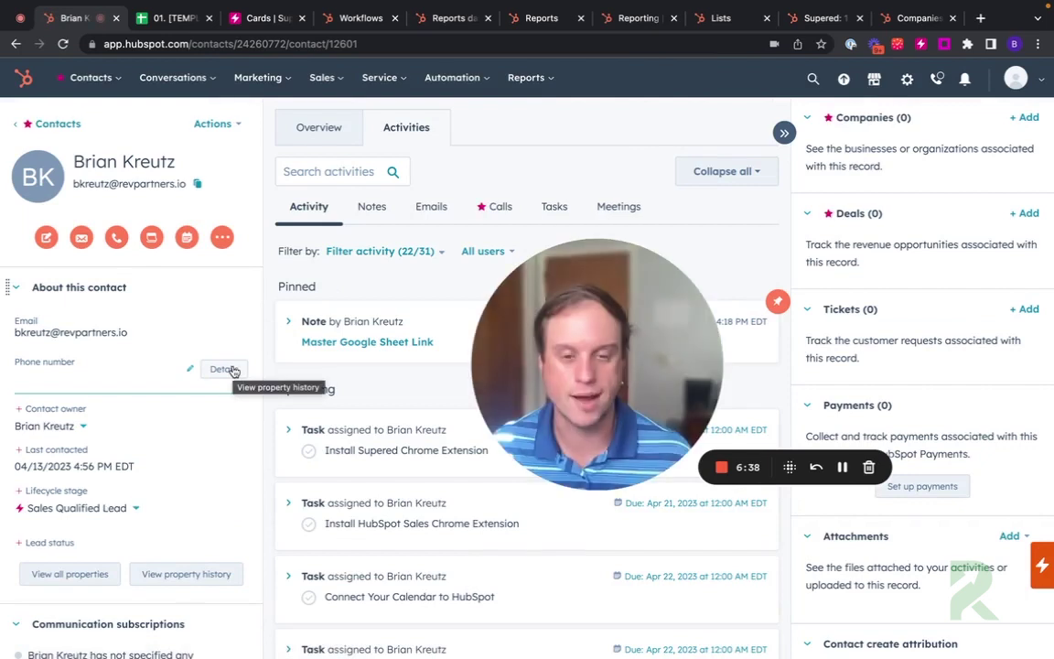
pyautogui.click(549, 208)
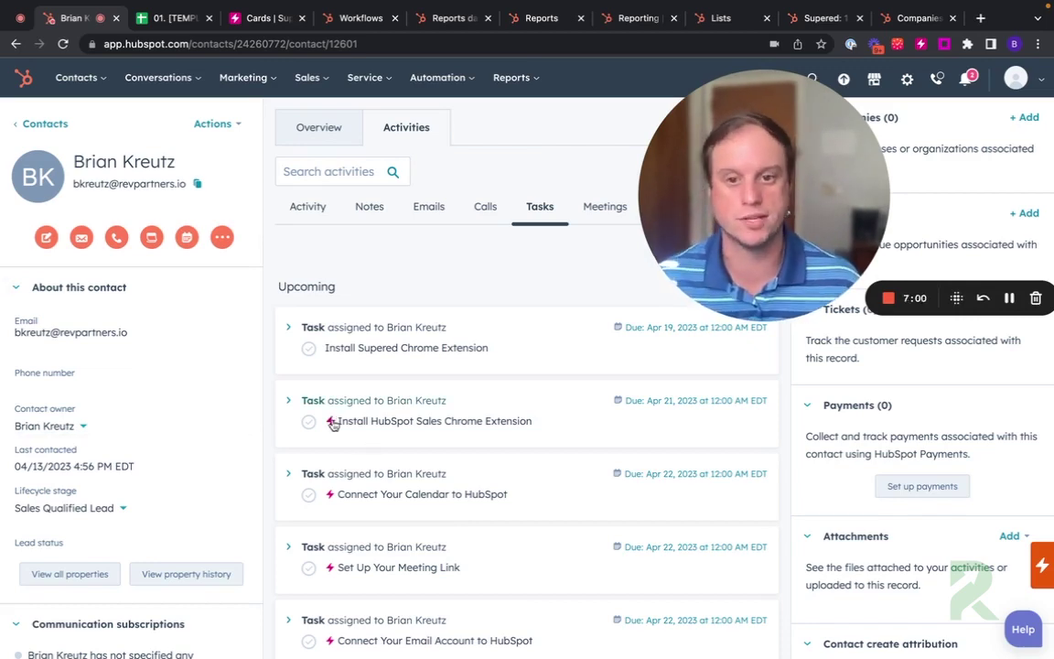
# Step: Open the Install HubSpot Sales Chrome Extension tutorial card in the sidebar and start it
pyautogui.moveTo(333, 423)
pyautogui.click(371, 550)
pyautogui.moveTo(689, 235); pyautogui.dragTo(209, 502)
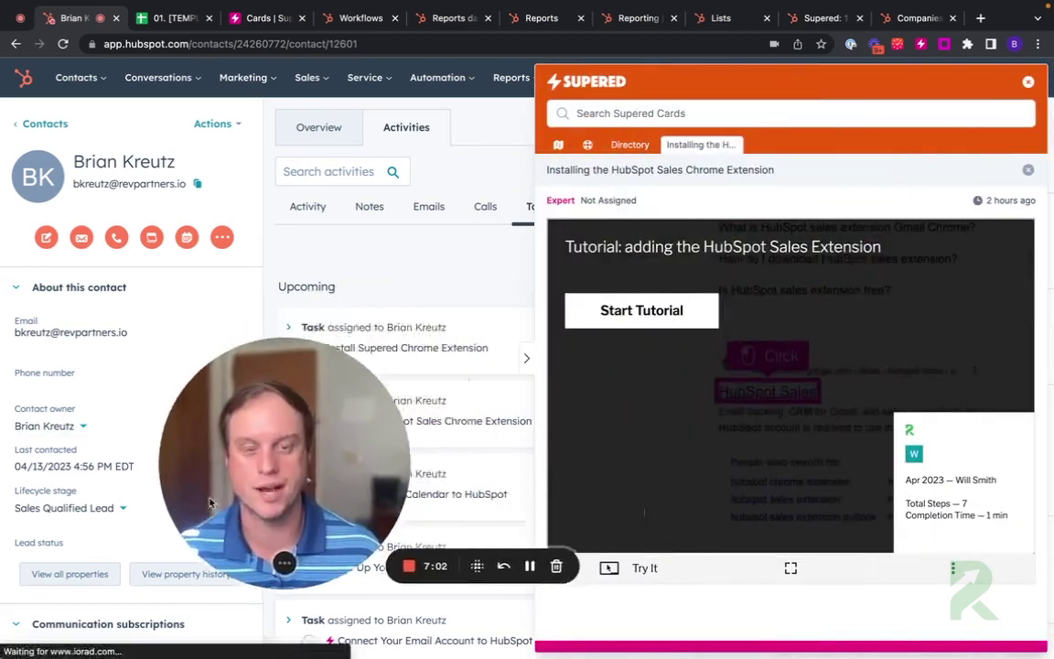
pyautogui.click(617, 320)
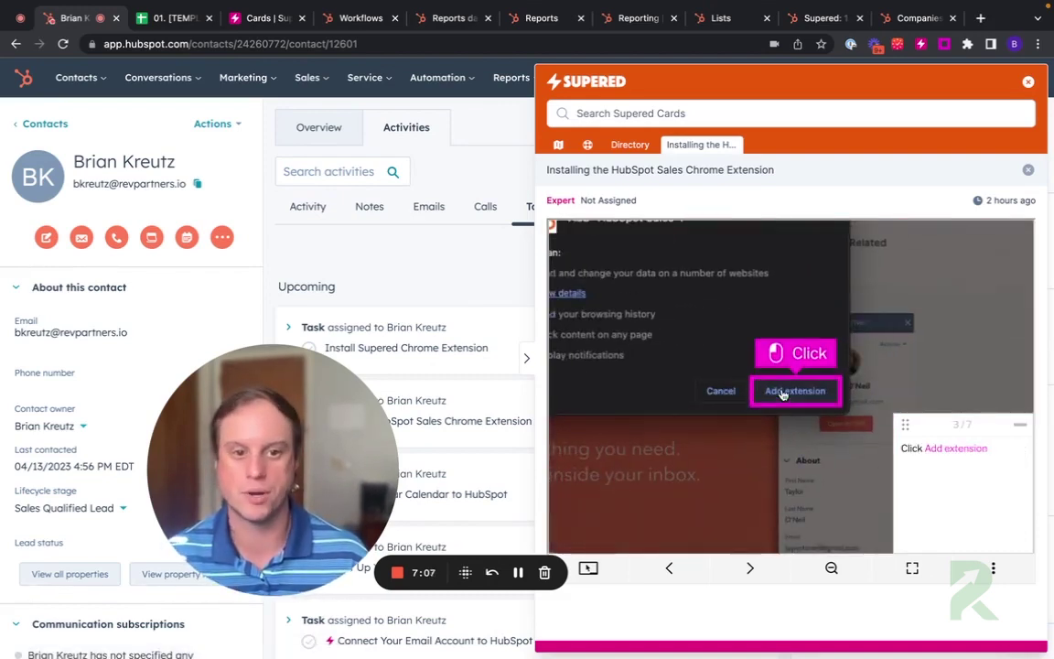
# Step: Step through the extension install tutorial past the pin step, finish it, and close the panel
pyautogui.click(920, 426)
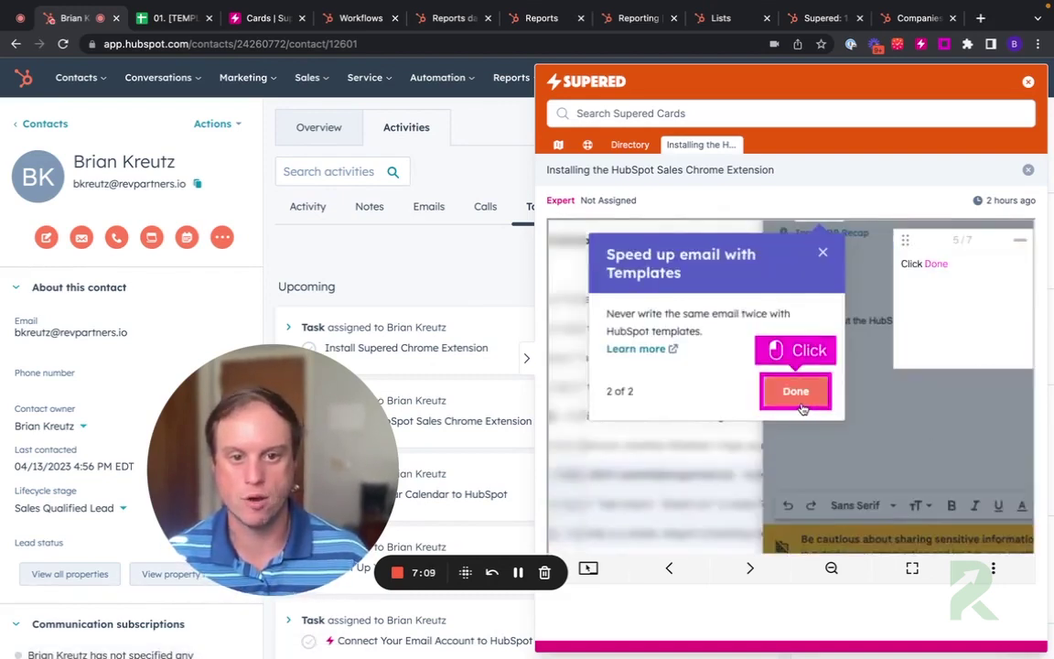
pyautogui.click(793, 391)
pyautogui.click(920, 267)
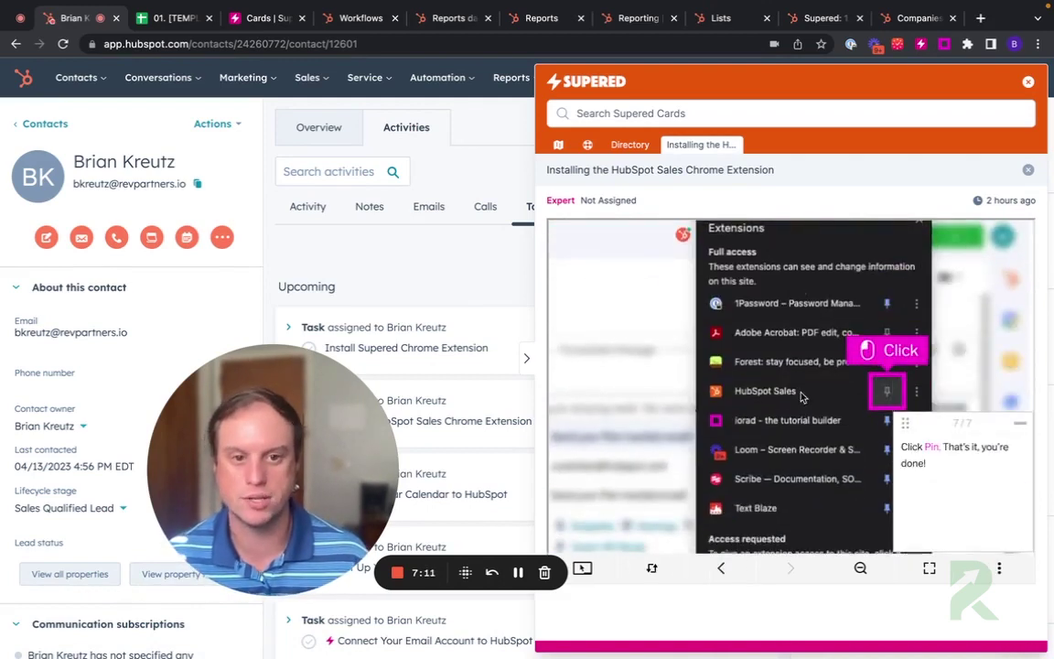
pyautogui.click(885, 392)
pyautogui.moveTo(235, 424); pyautogui.dragTo(749, 179)
pyautogui.click(1029, 83)
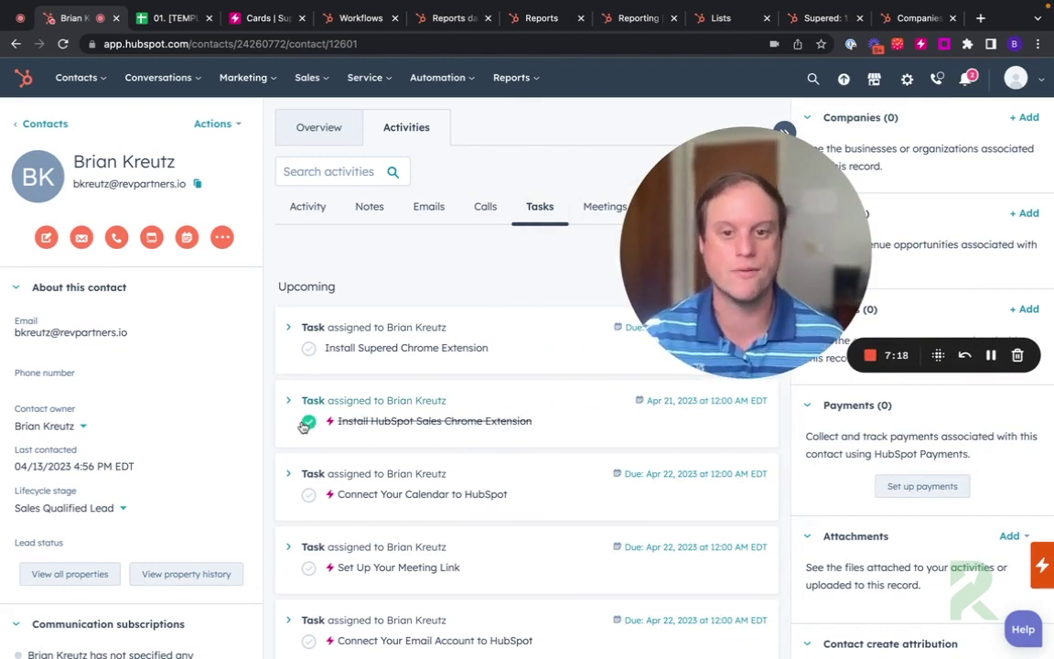
pyautogui.scroll(-2, 316, 421)
pyautogui.moveTo(329, 410)
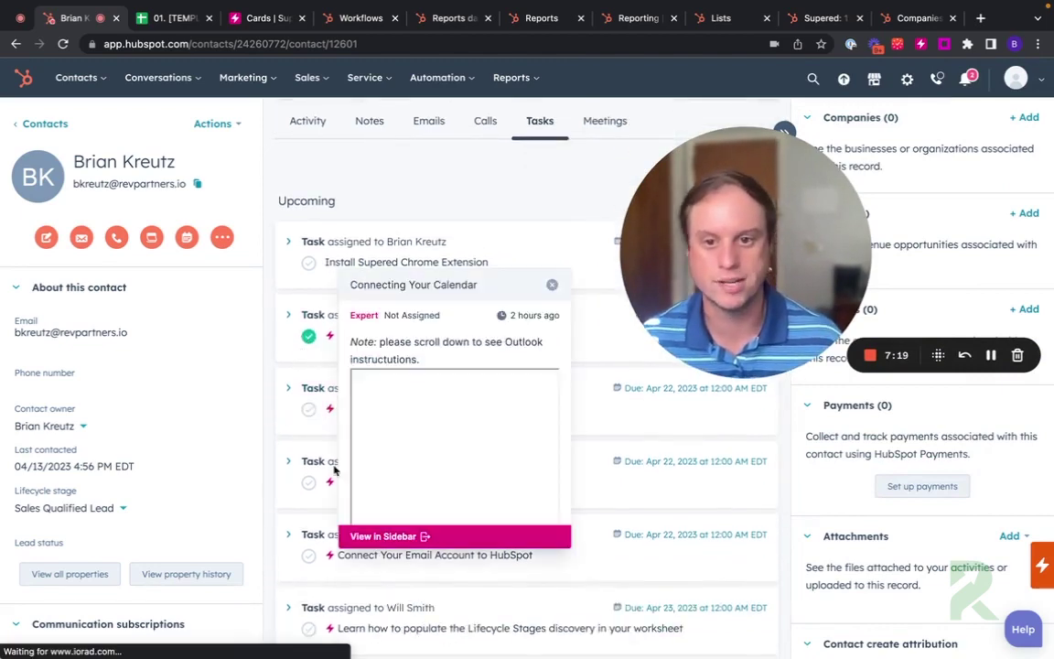
pyautogui.click(377, 542)
pyautogui.click(616, 326)
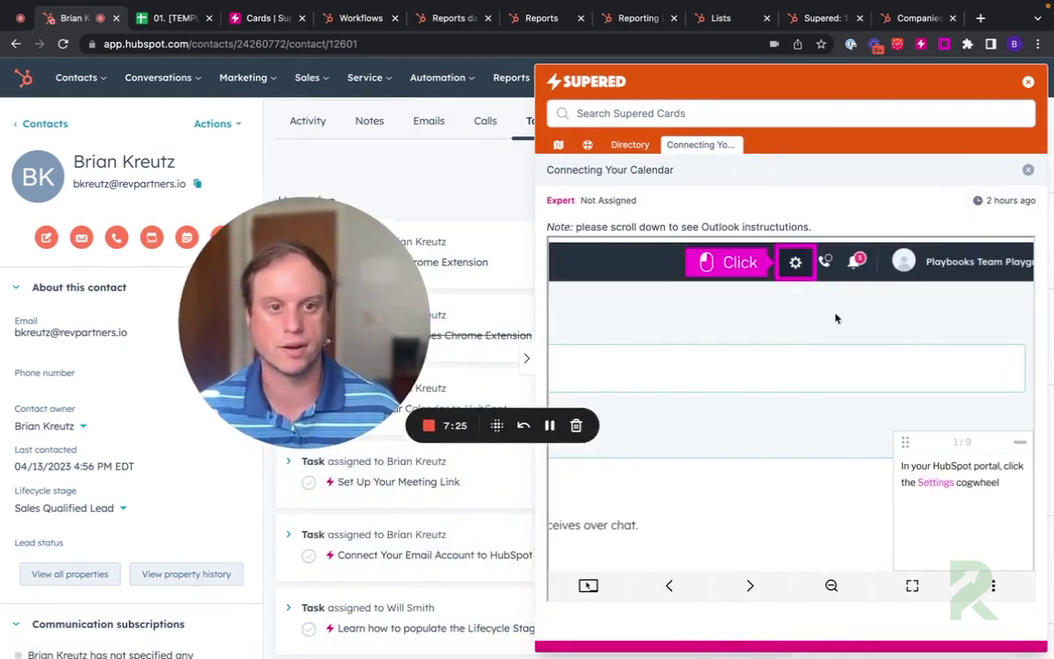
pyautogui.click(791, 264)
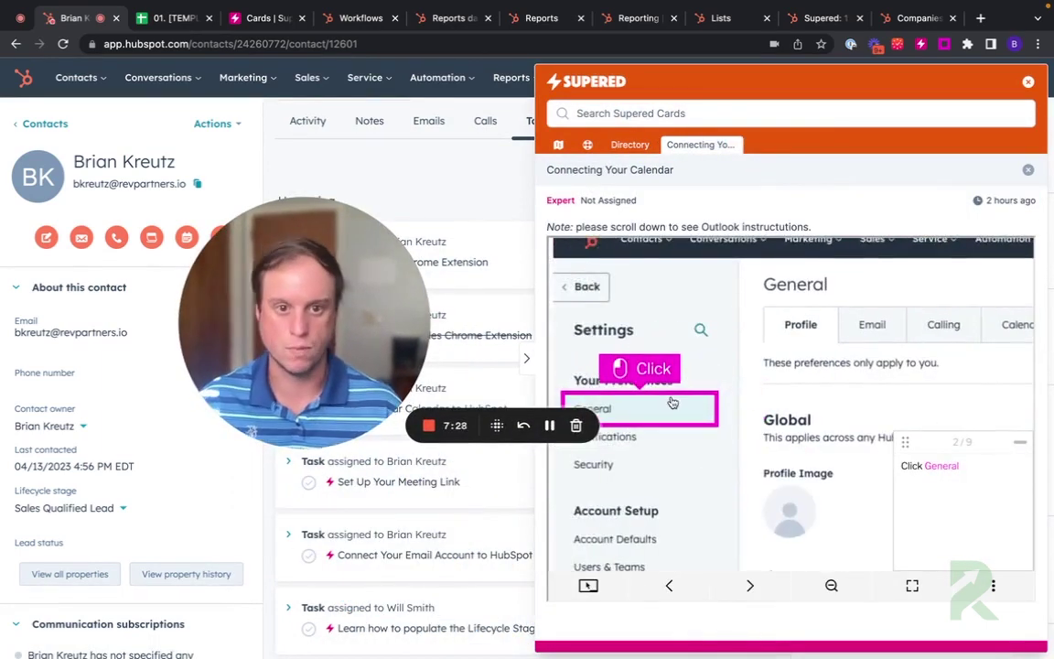
pyautogui.click(671, 405)
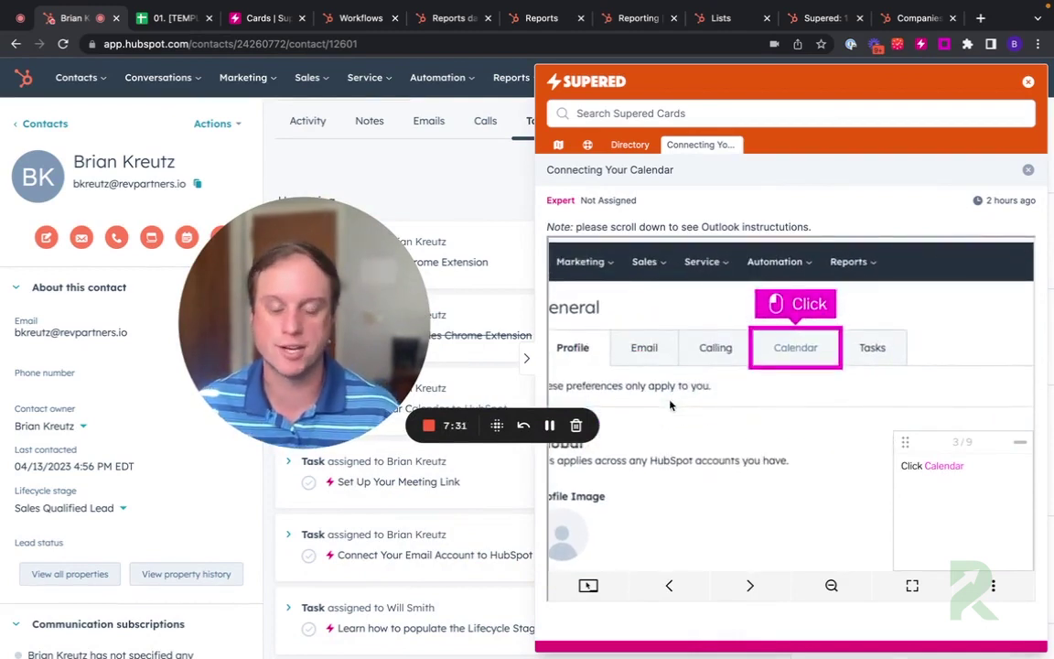
pyautogui.click(817, 356)
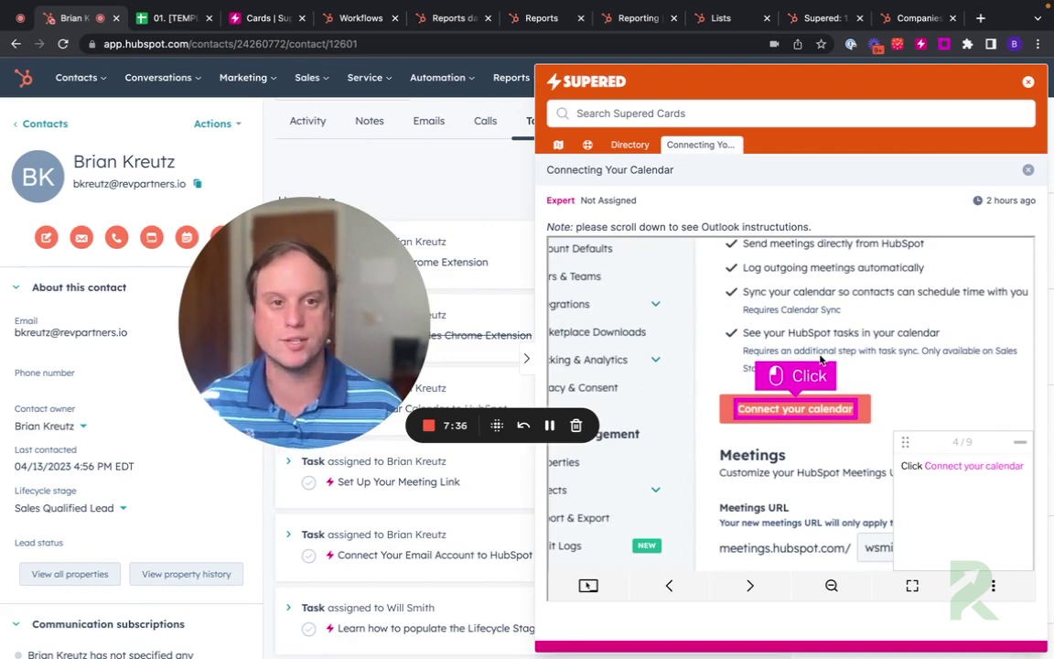
pyautogui.click(1029, 82)
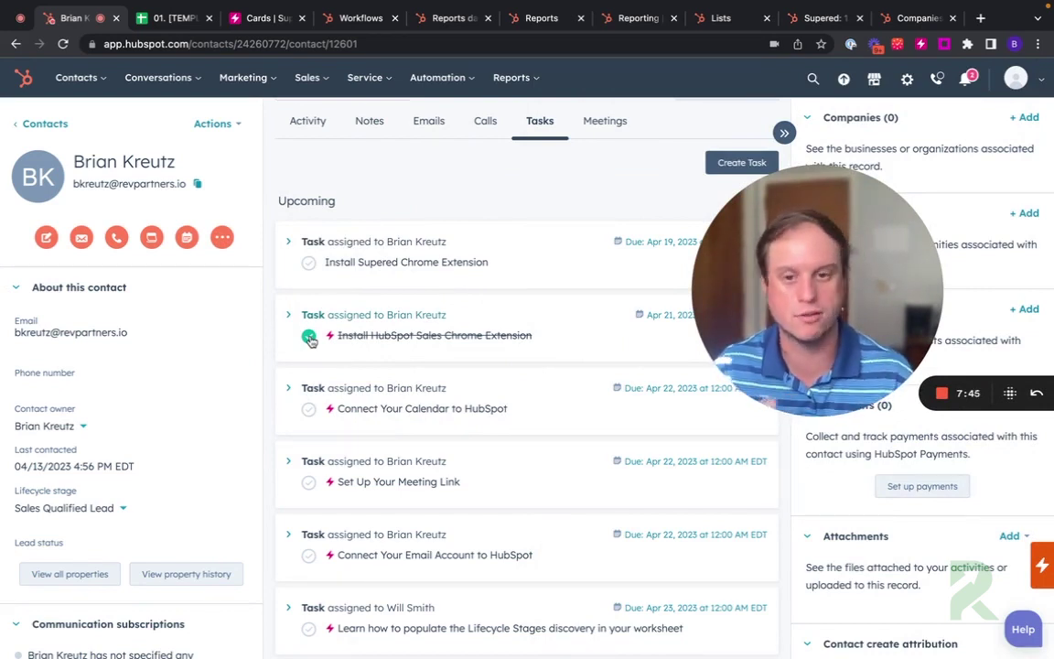
# Step: Expand the Install HubSpot Sales Chrome Extension task to show its details
pyautogui.moveTo(763, 358); pyautogui.dragTo(441, 250)
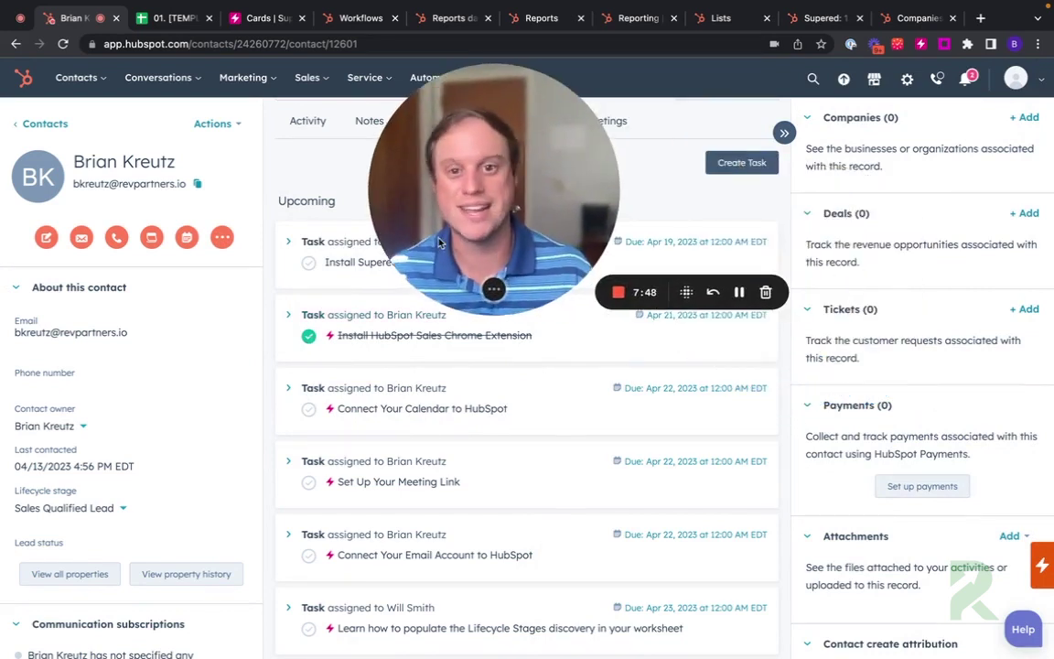
pyautogui.click(290, 315)
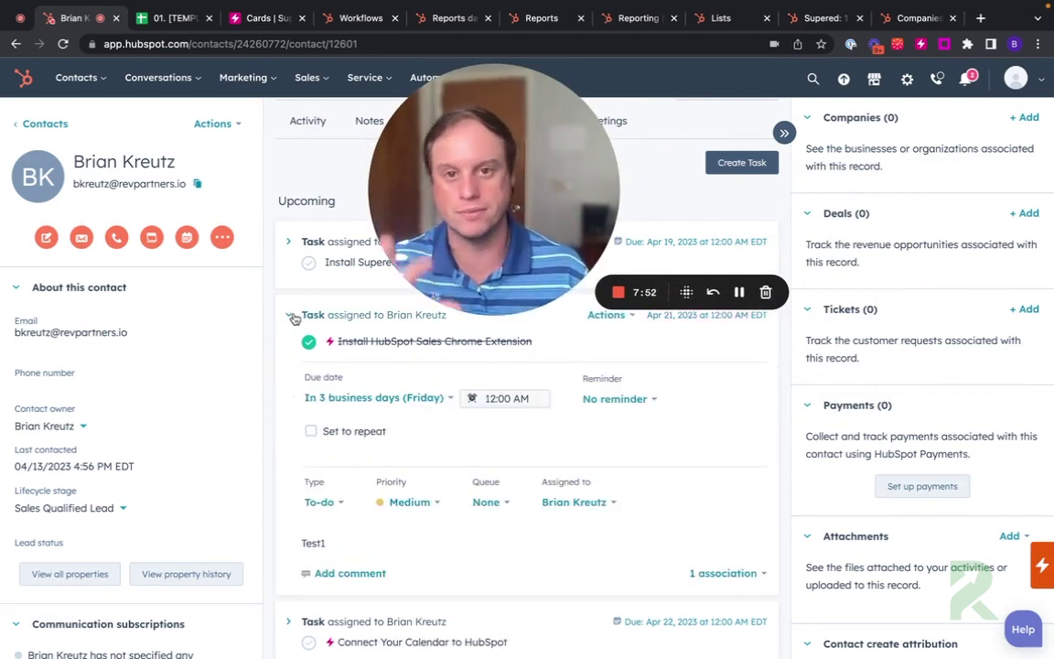
pyautogui.scroll(1, 381, 214)
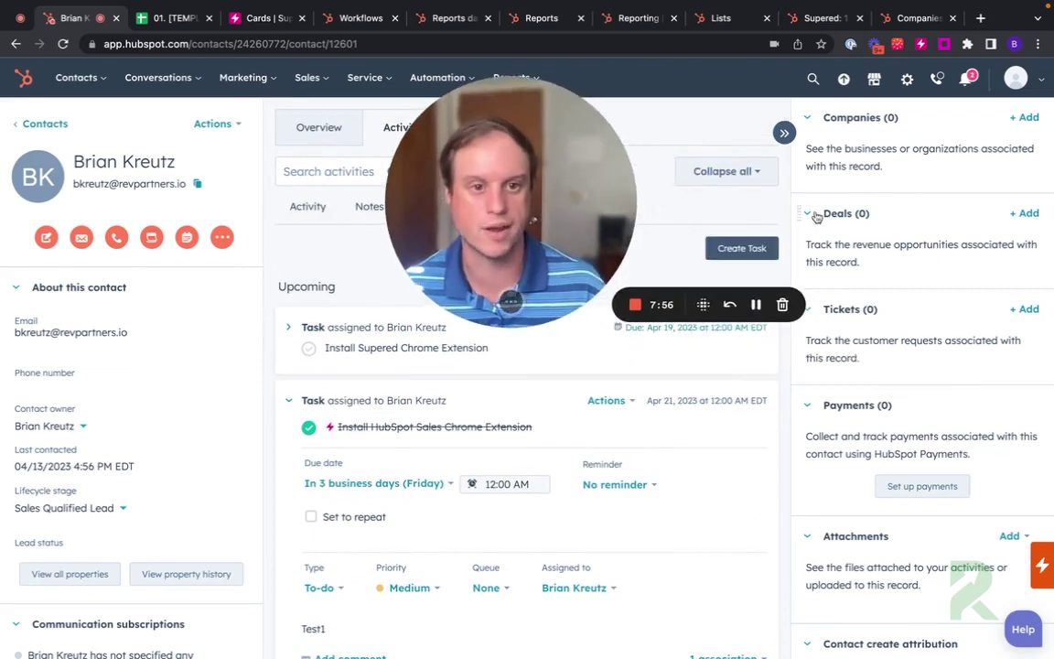
pyautogui.scroll(-1, 808, 345)
pyautogui.scroll(-1, 458, 531)
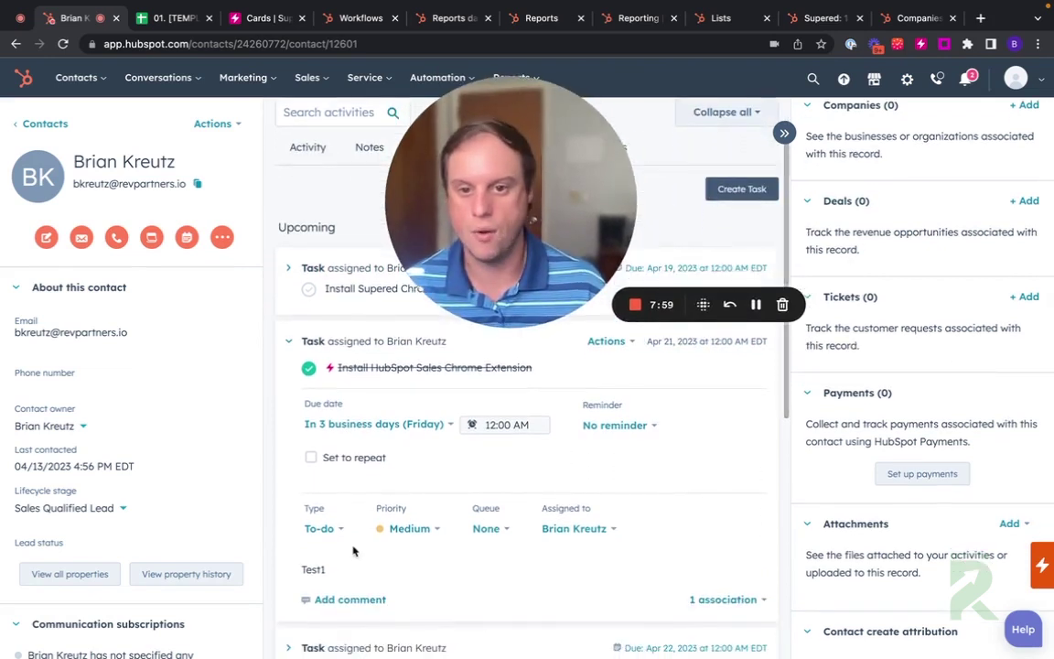
pyautogui.scroll(-3, 383, 561)
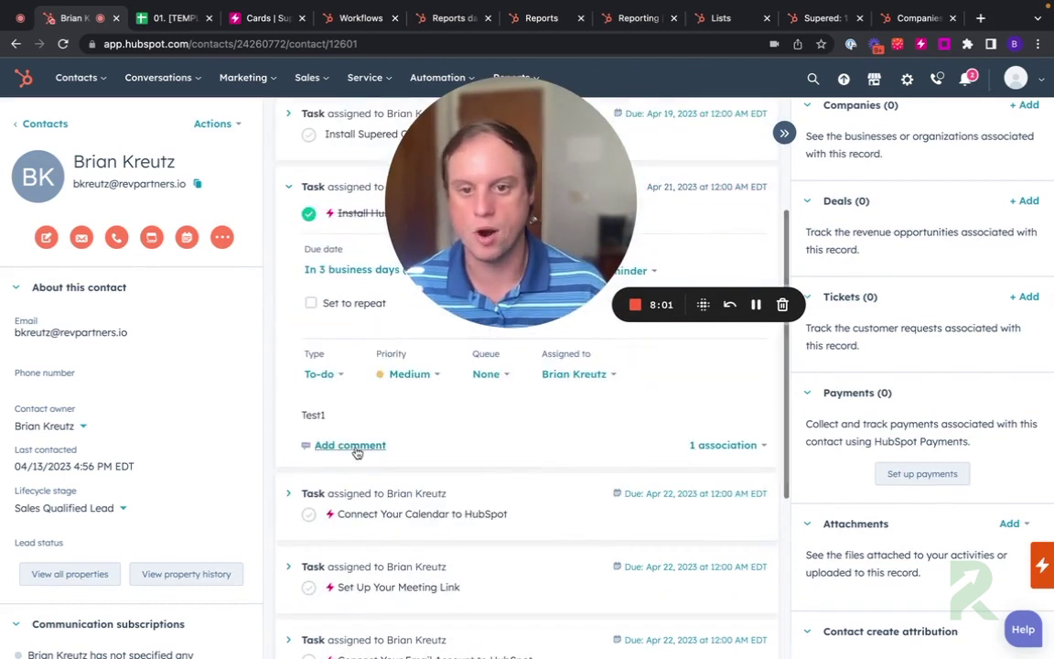
# Step: Save a comment on the task that @-mentions the teammate with 'quick question'
pyautogui.click(356, 446)
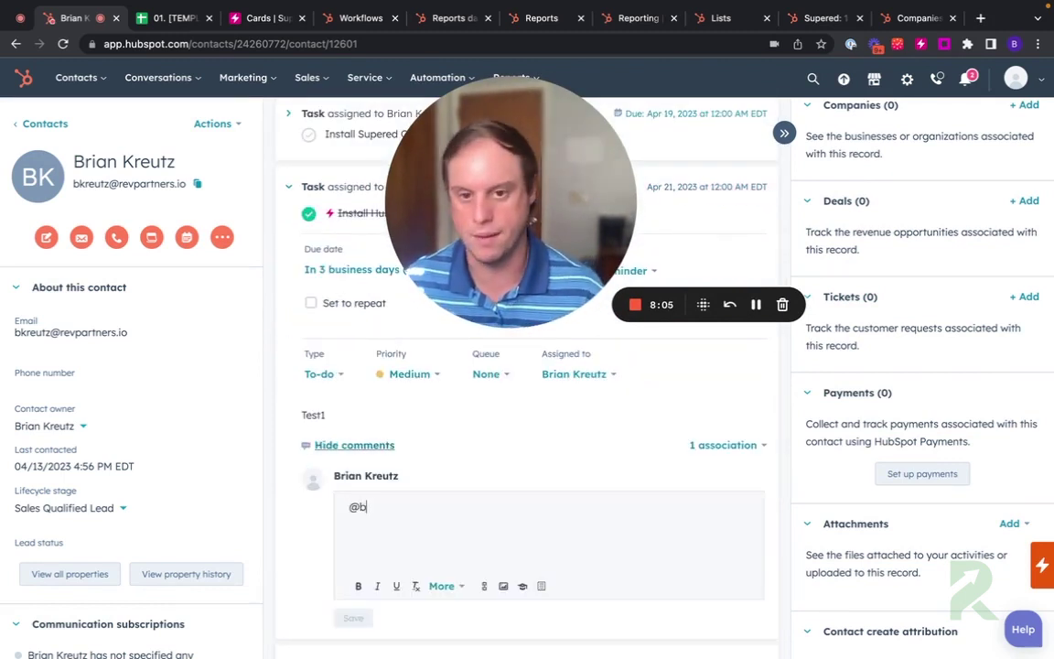
pyautogui.write('@brian')
pyautogui.press('Return')
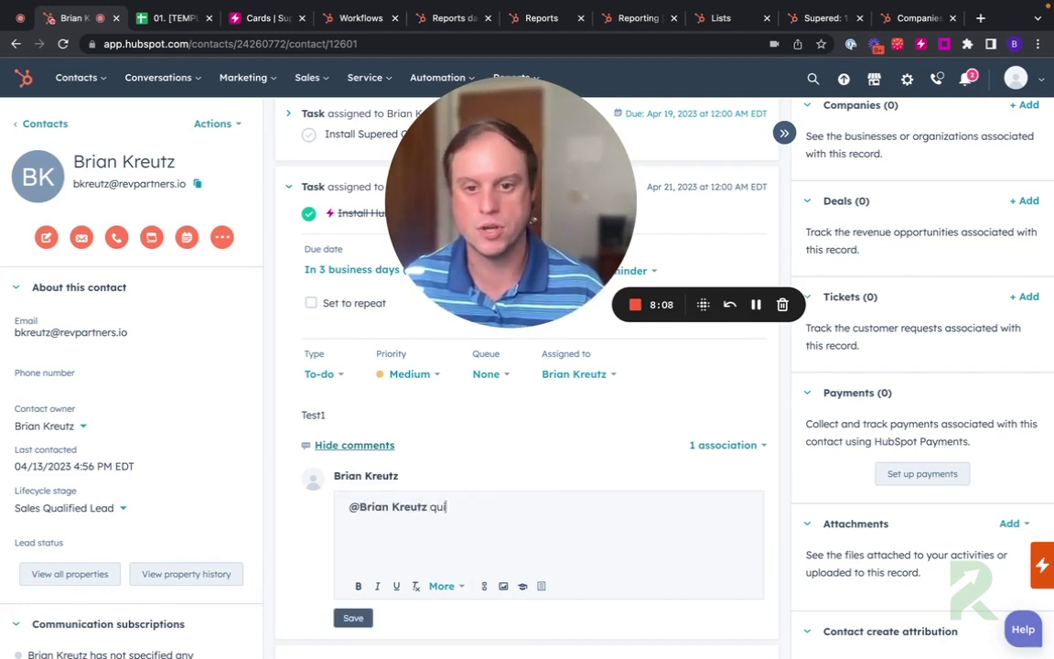
pyautogui.click(354, 619)
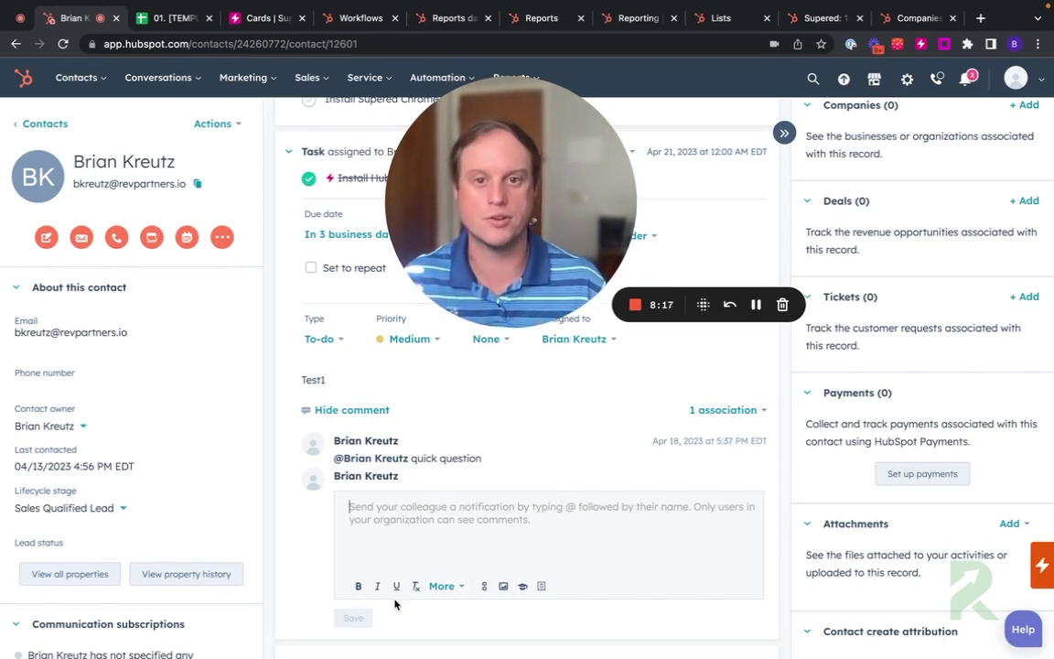
pyautogui.moveTo(474, 258); pyautogui.dragTo(656, 373)
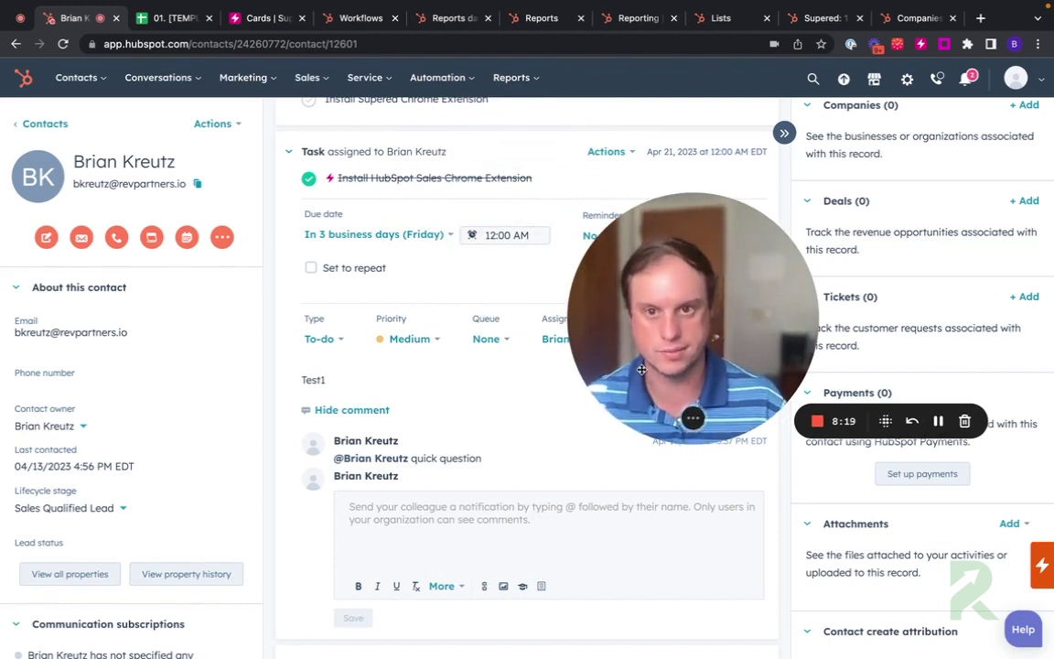
# Step: Collapse the task and open the 'What Are Lifecycle Stages?' Loom video card in the sidebar
pyautogui.click(289, 151)
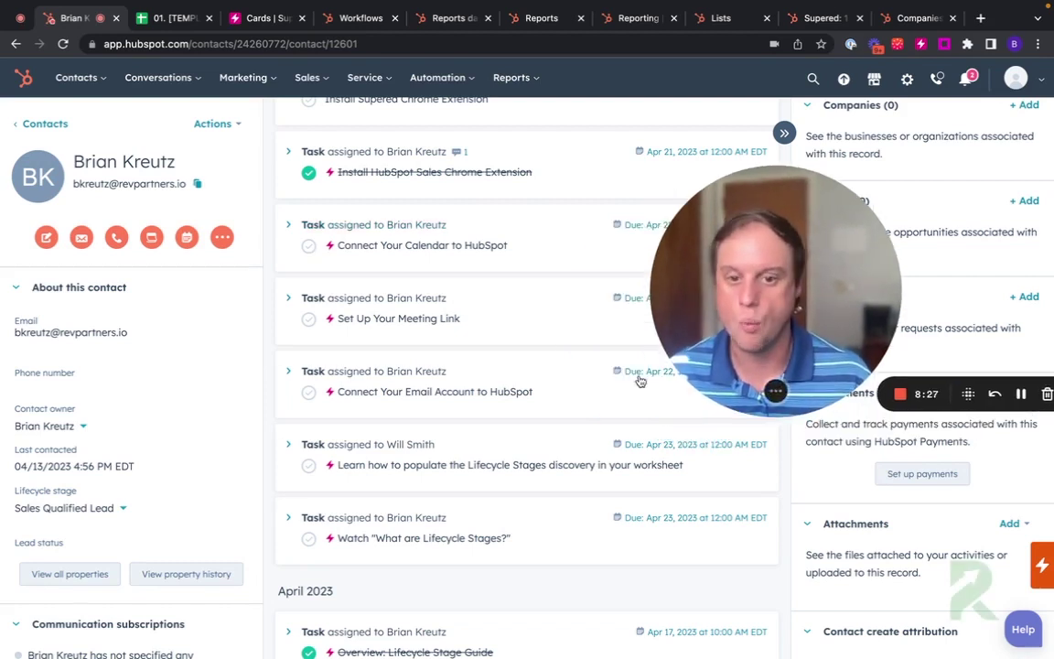
pyautogui.scroll(-1, 482, 383)
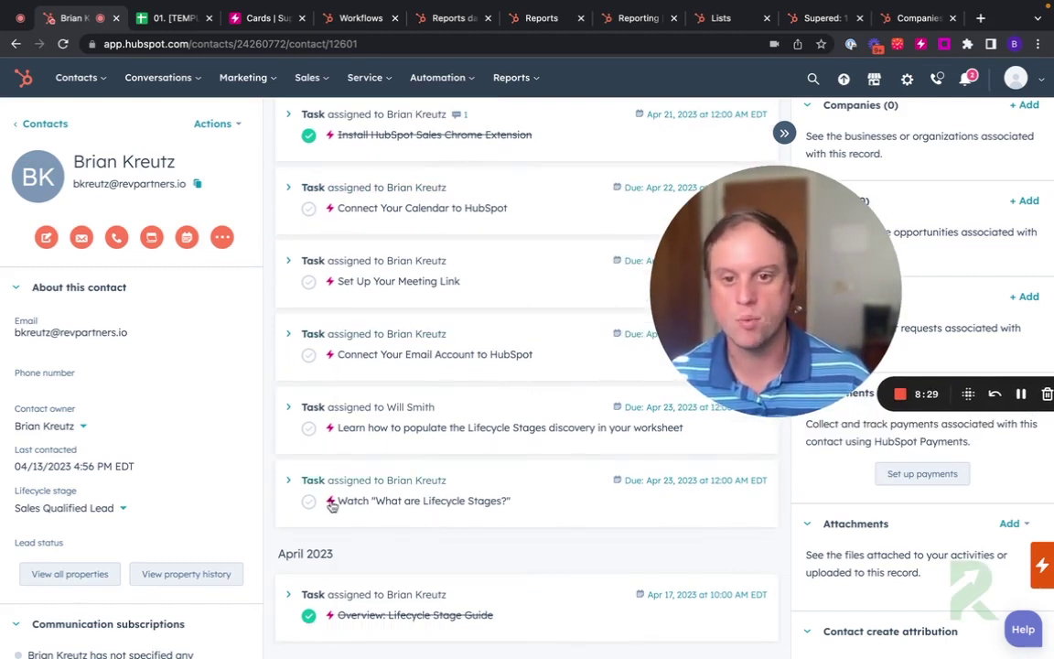
pyautogui.moveTo(333, 506)
pyautogui.click(400, 630)
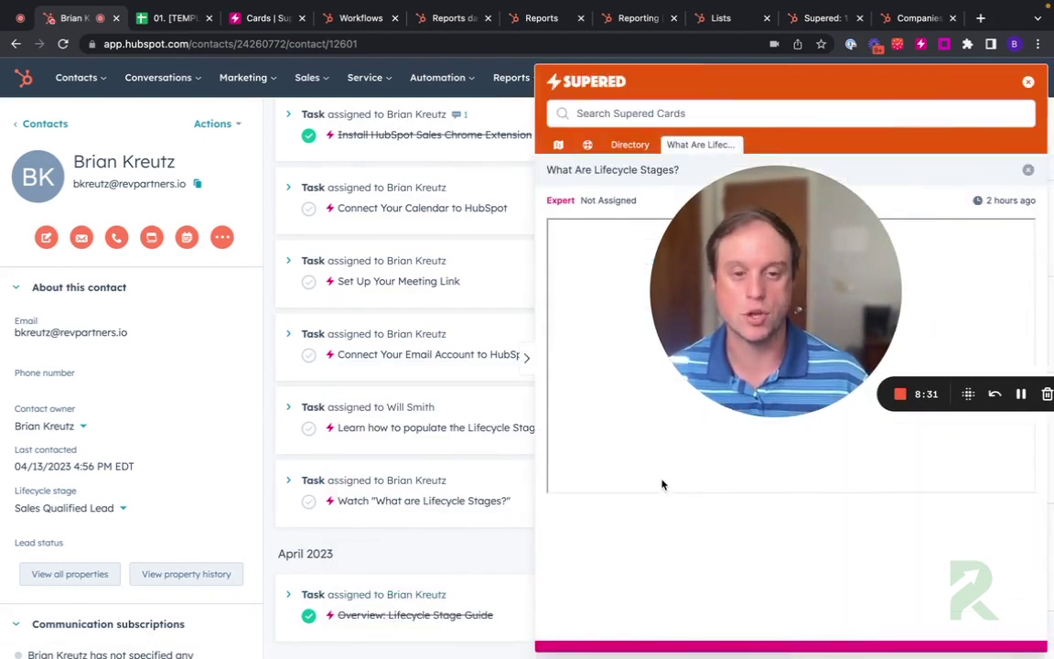
pyautogui.moveTo(854, 257); pyautogui.dragTo(250, 224)
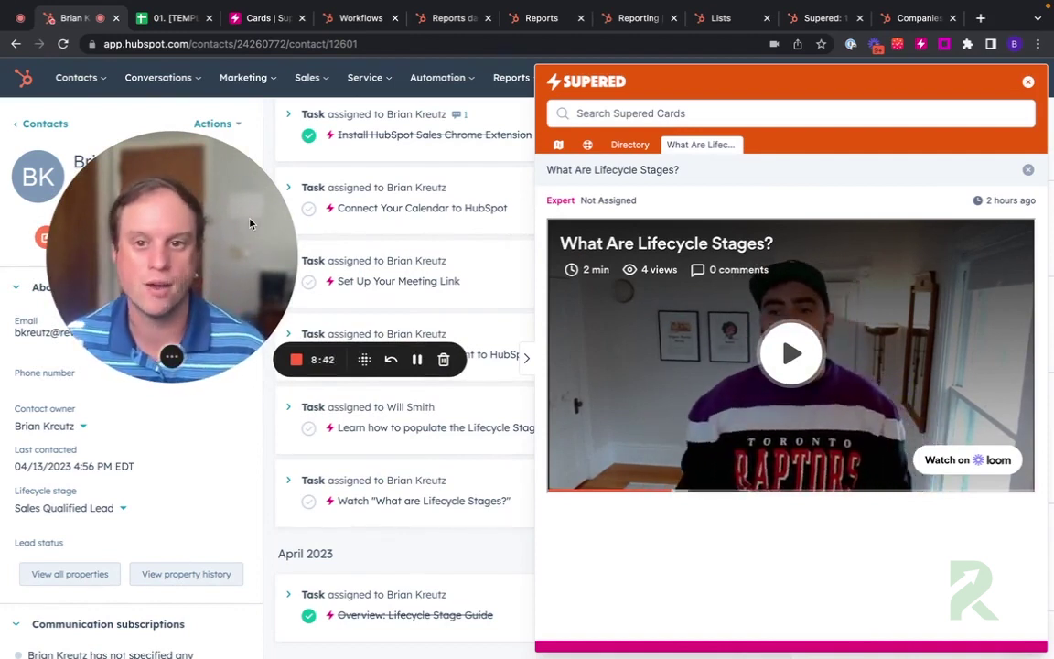
# Step: Close the lifecycle stages panel and open the Lifecycle Stage Discovery video card instead
pyautogui.click(1029, 81)
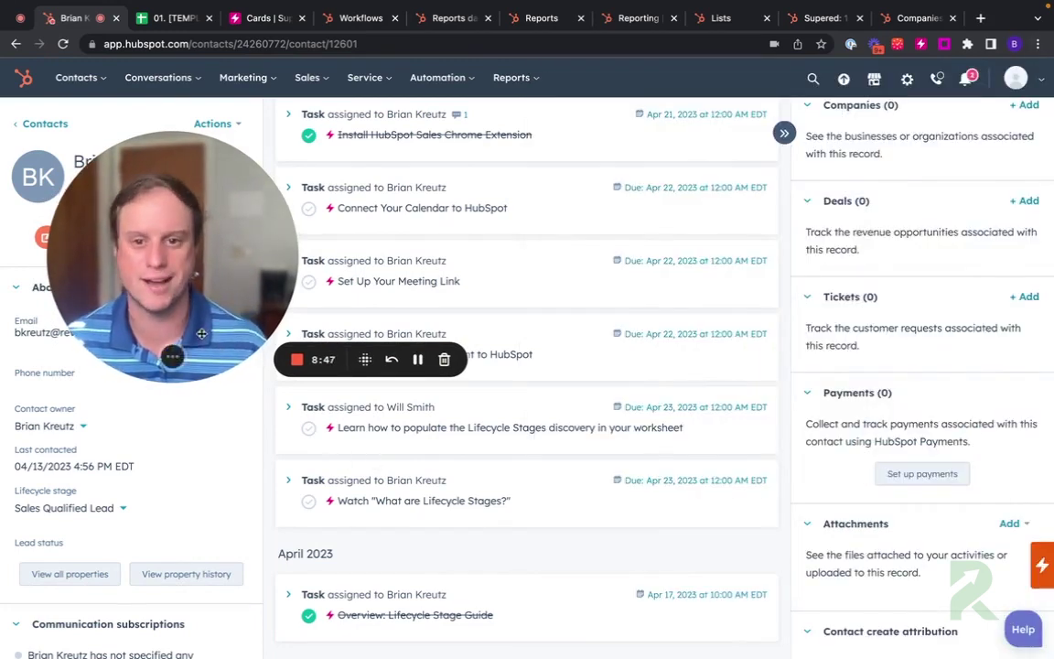
pyautogui.moveTo(201, 334); pyautogui.dragTo(508, 312)
pyautogui.moveTo(330, 427)
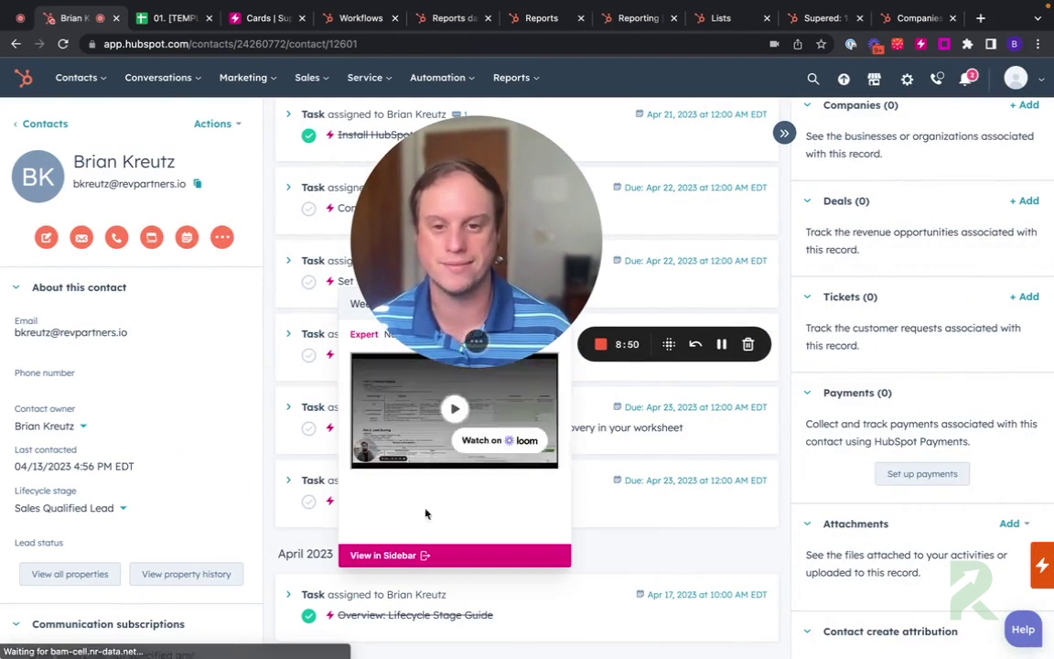
pyautogui.click(400, 556)
pyautogui.moveTo(502, 270); pyautogui.dragTo(228, 327)
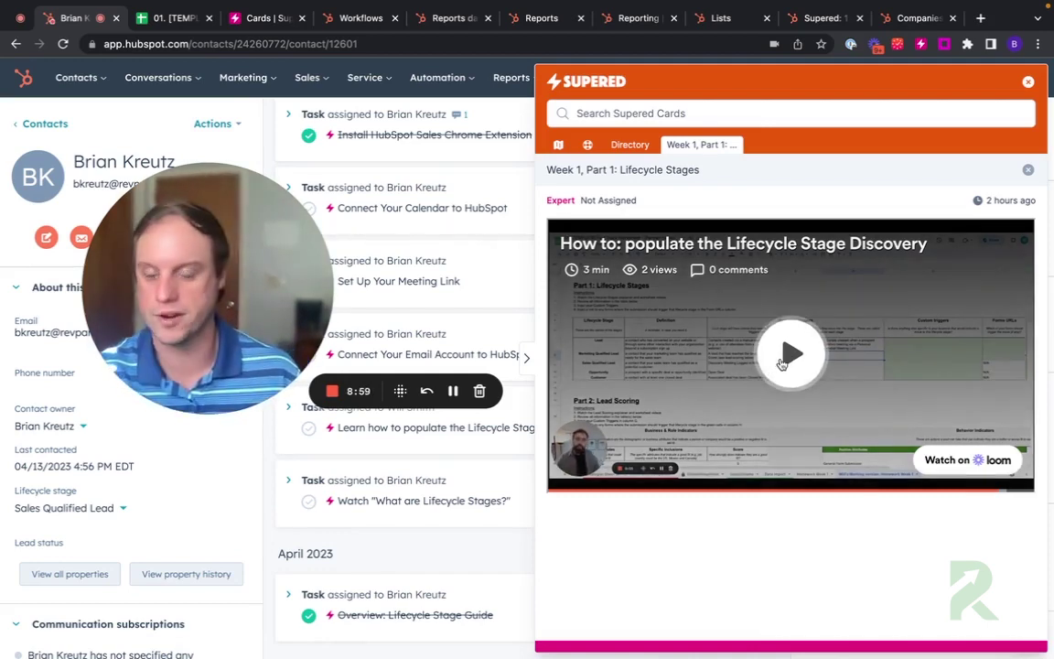
# Step: Close that card and open the Fast Track Worksheet from the pinned Master Google Sheet Link note
pyautogui.click(1028, 84)
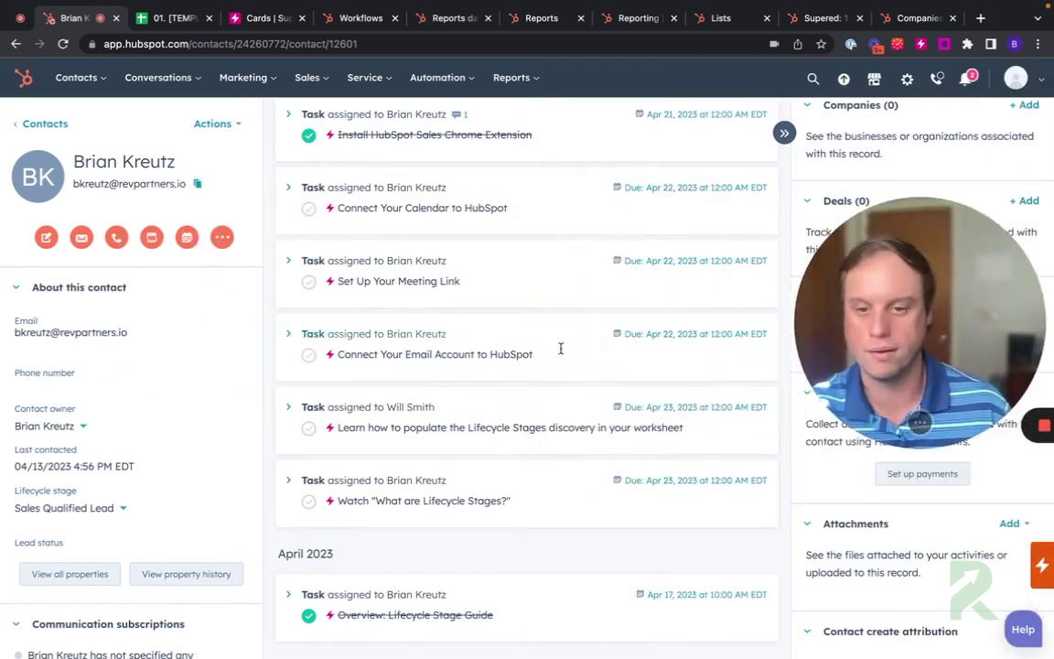
pyautogui.click(378, 208)
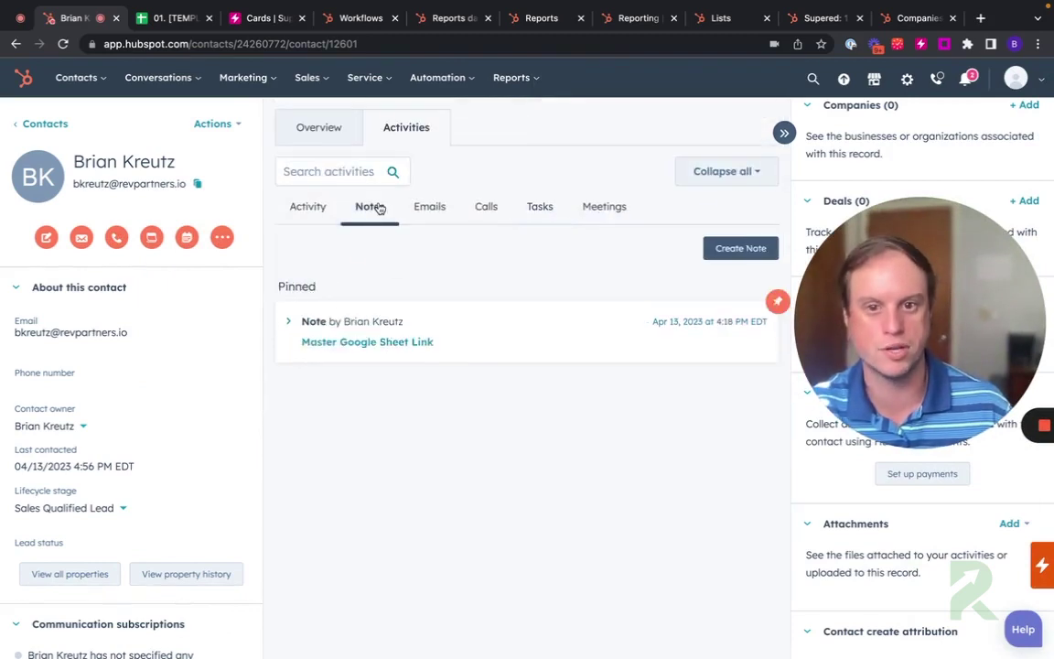
pyautogui.click(365, 344)
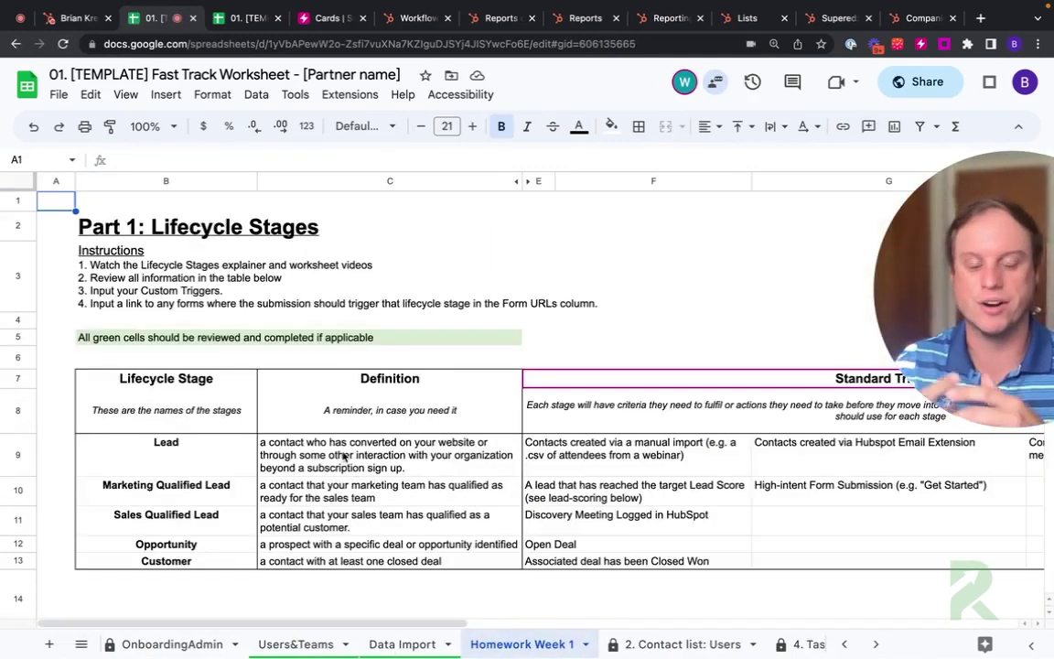
# Step: Select the lifecycle stage names in B9:B13 and scroll across the worksheet columns
pyautogui.moveTo(896, 337); pyautogui.dragTo(689, 305)
pyautogui.moveTo(161, 447); pyautogui.dragTo(146, 560)
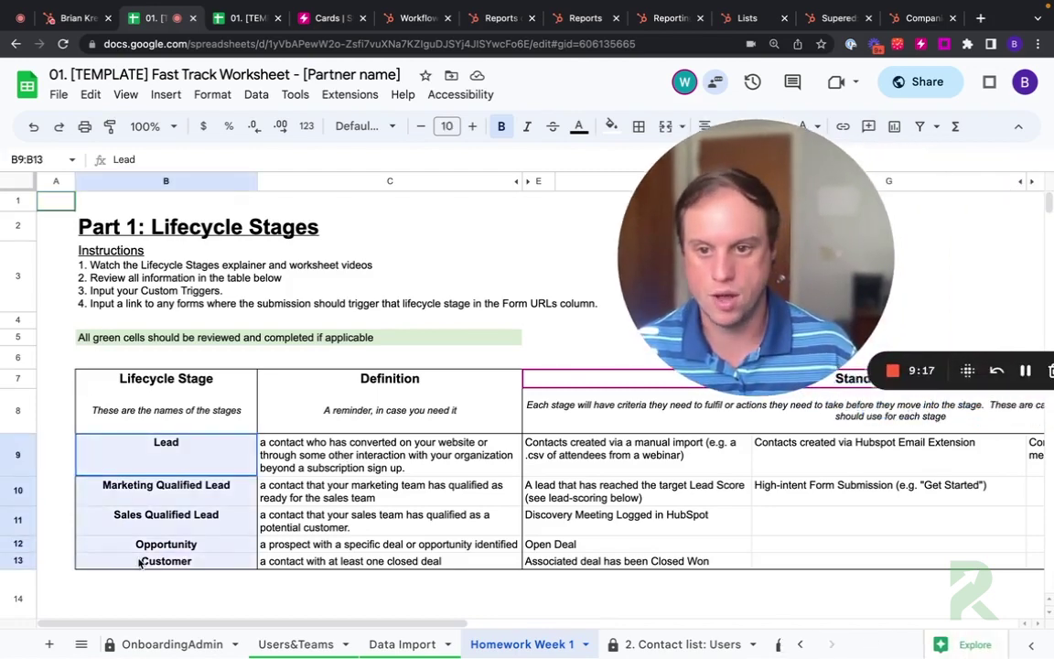
pyautogui.hscroll(1, 147, 563)
pyautogui.hscroll(5, 218, 508)
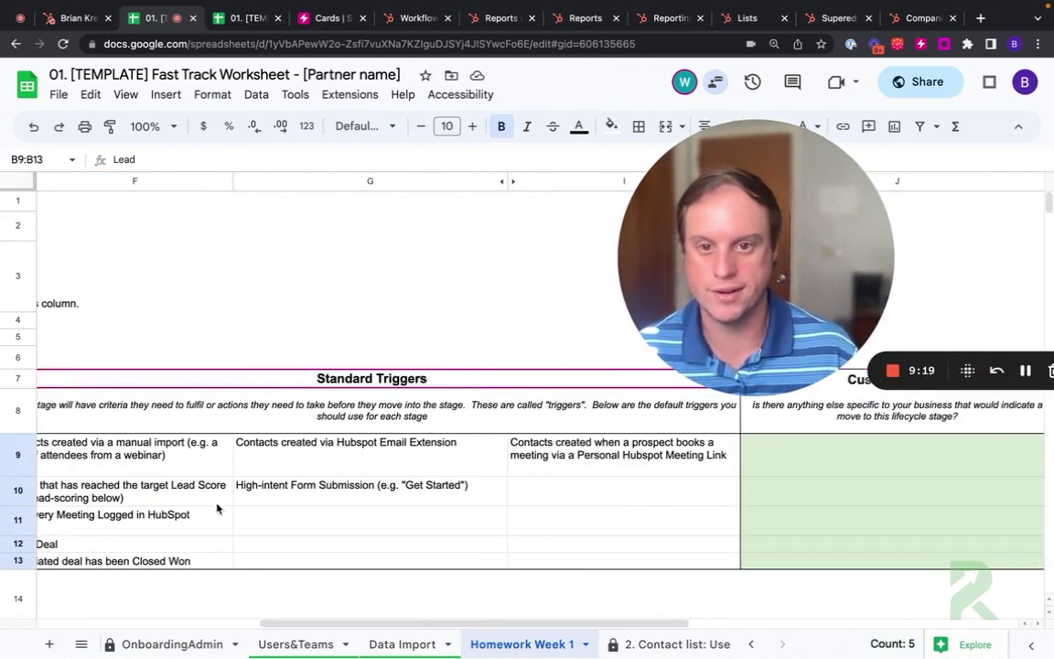
pyautogui.hscroll(-3, 219, 506)
pyautogui.hscroll(3, 241, 502)
pyautogui.hscroll(5, 241, 503)
pyautogui.hscroll(-2, 240, 502)
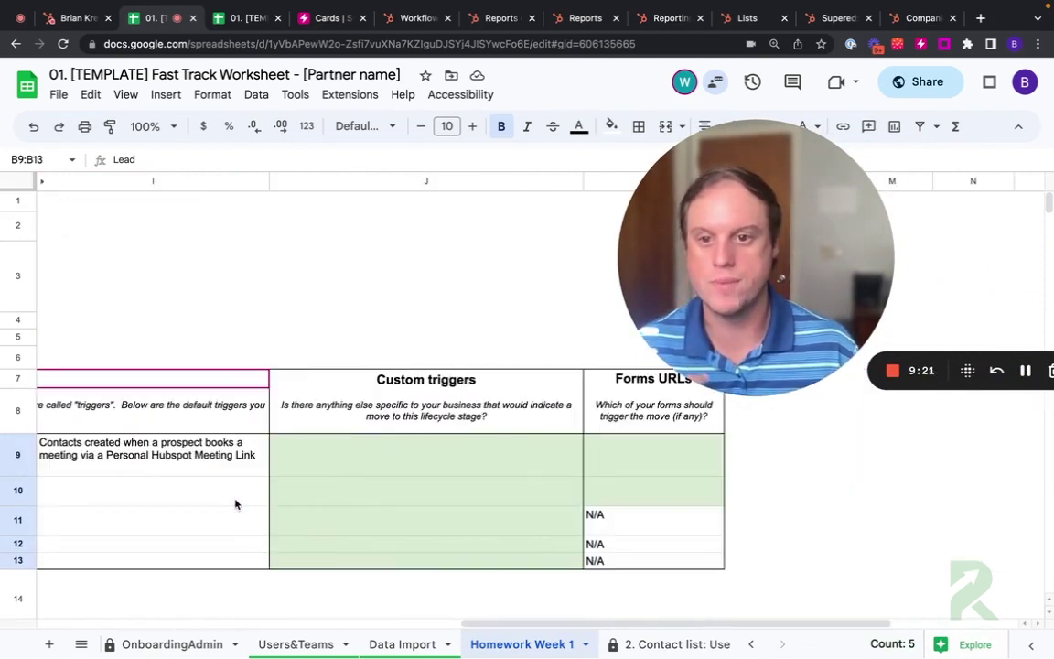
# Step: Select the empty Custom triggers cells J9:J12 and Forms URLs cell K10, then return to HubSpot
pyautogui.moveTo(338, 451); pyautogui.dragTo(339, 543)
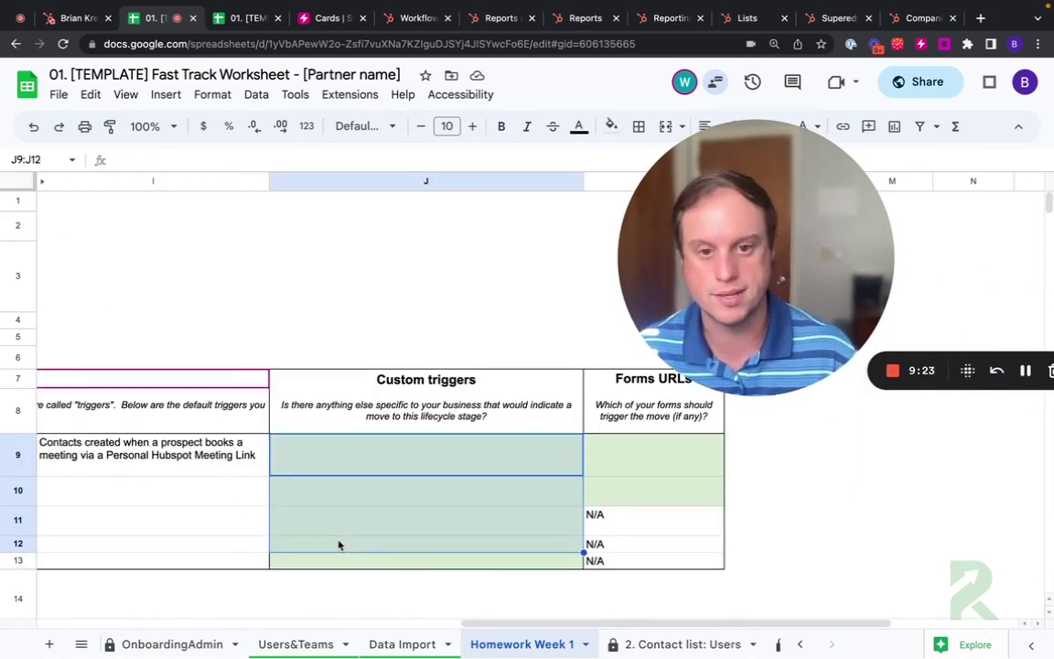
pyautogui.click(611, 498)
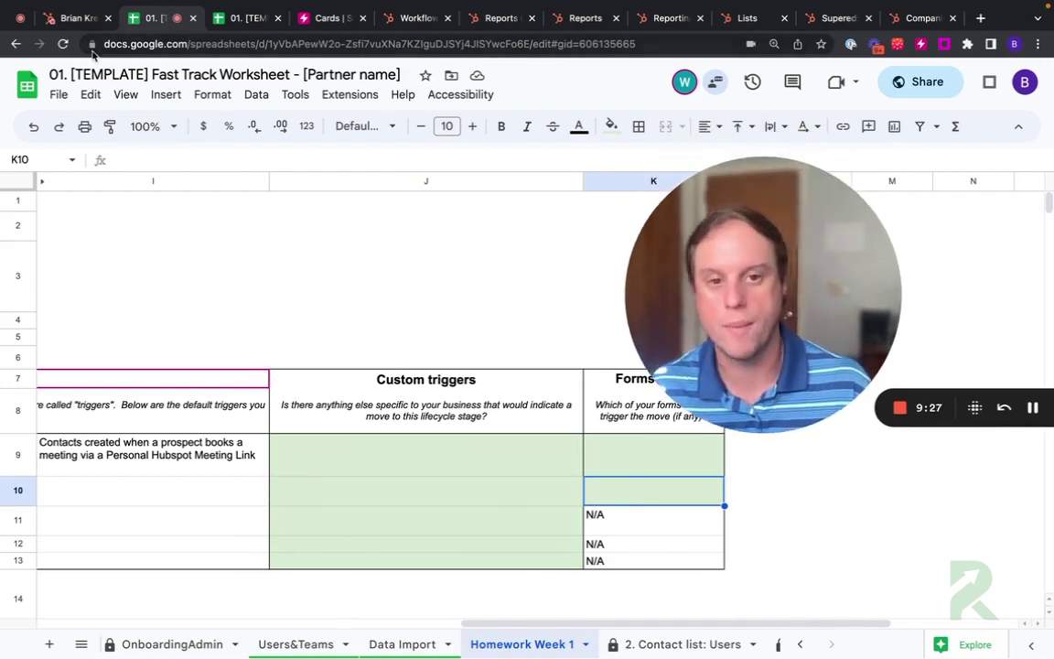
pyautogui.click(81, 18)
# Step: Open the 1.2 MQL Lifecycle Stage Reset List from Contacts > Lists, then return to the worksheet
pyautogui.moveTo(78, 77)
pyautogui.click(91, 293)
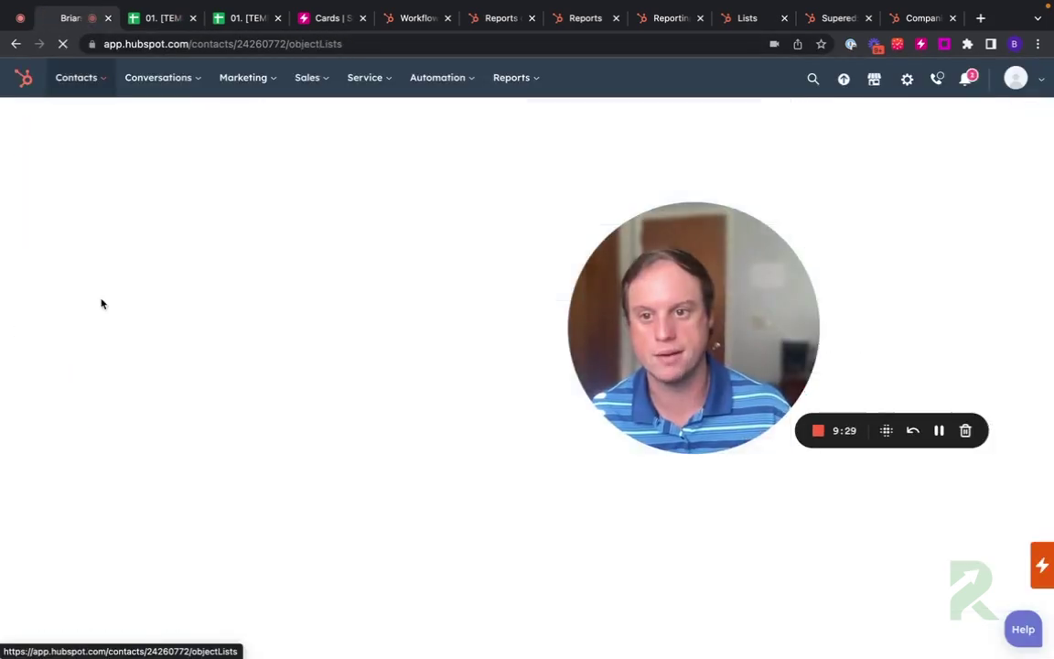
pyautogui.click(104, 333)
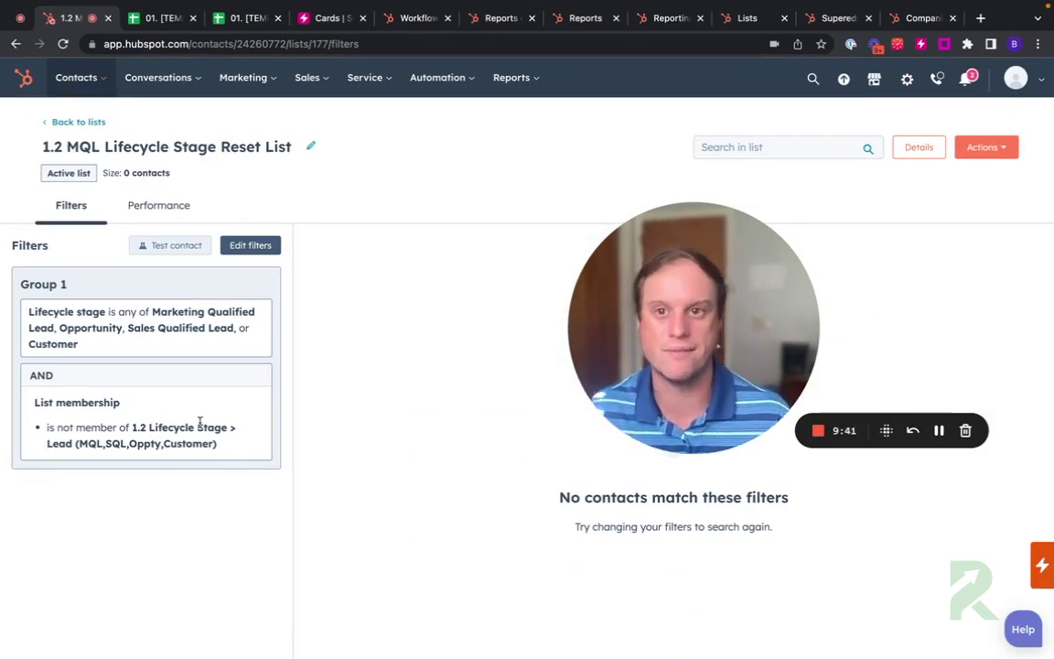
pyautogui.click(151, 27)
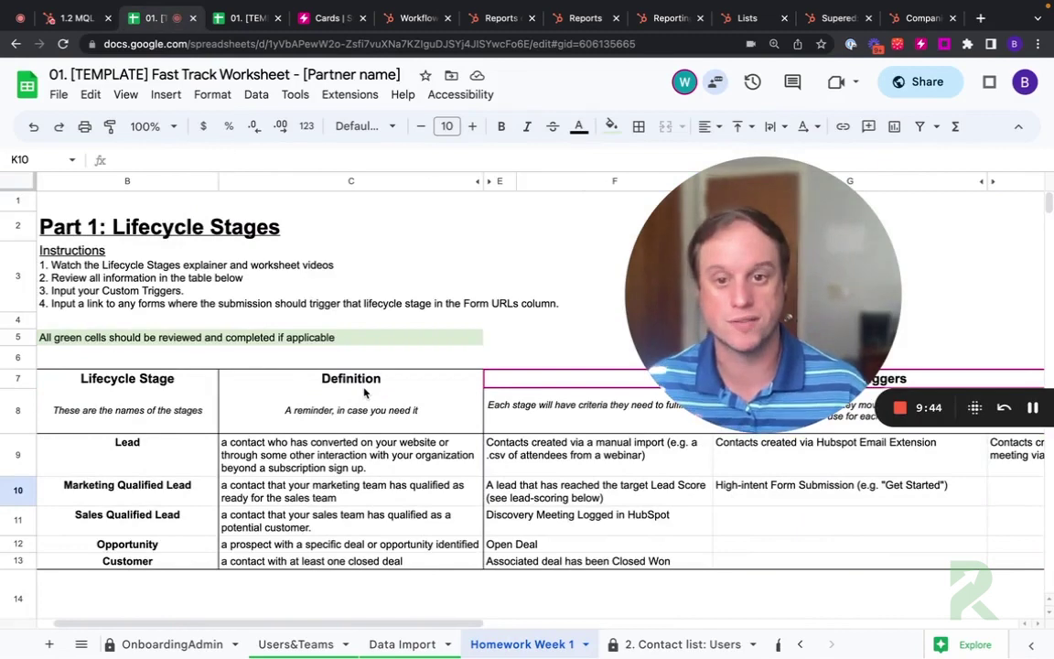
pyautogui.hscroll(10, 353, 396)
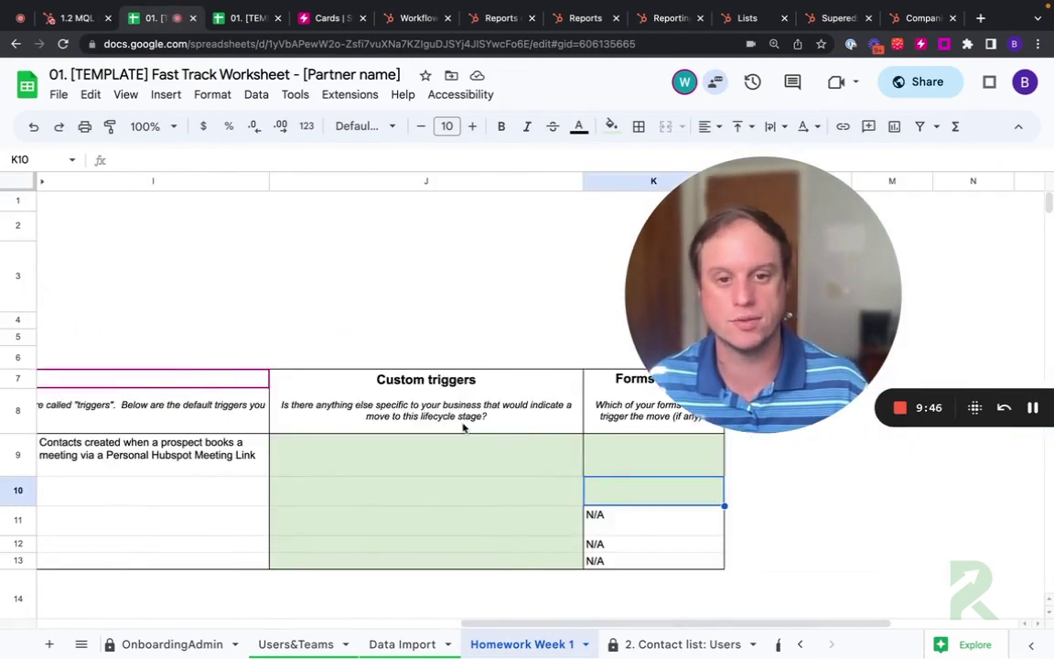
pyautogui.scroll(-3, 436, 436)
pyautogui.hscroll(-10, 435, 435)
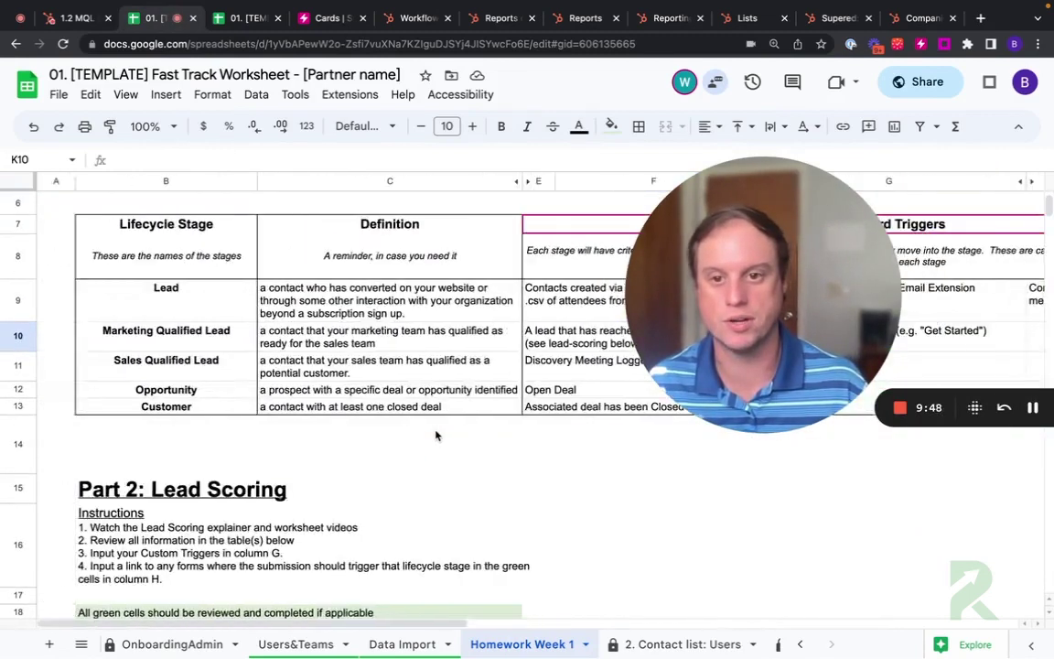
pyautogui.scroll(3, 436, 436)
pyautogui.scroll(-3, 435, 436)
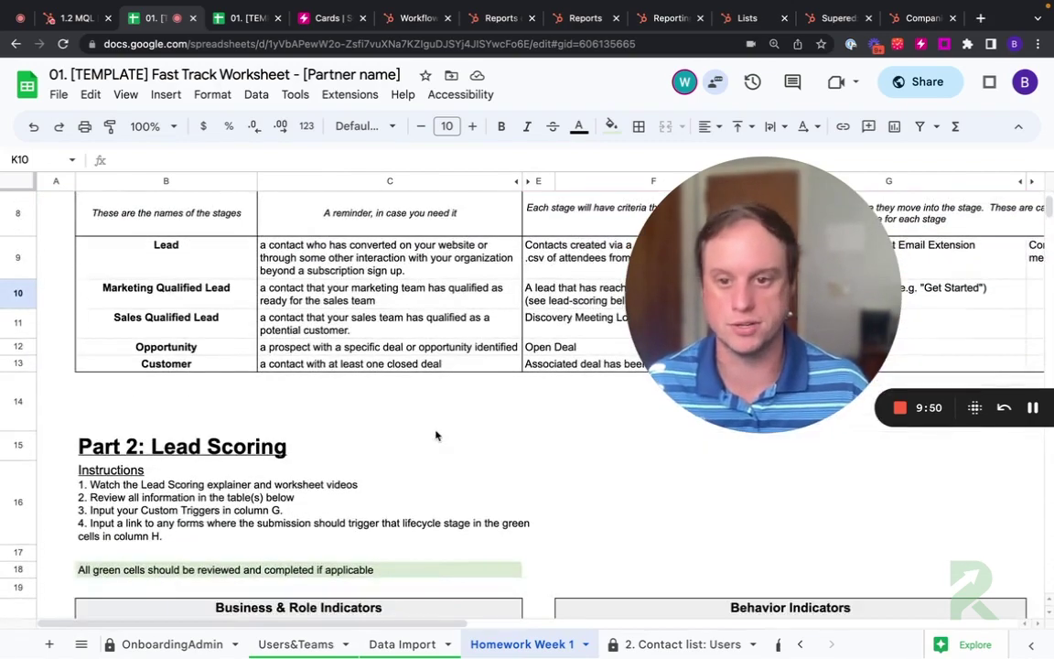
pyautogui.scroll(-10, 435, 436)
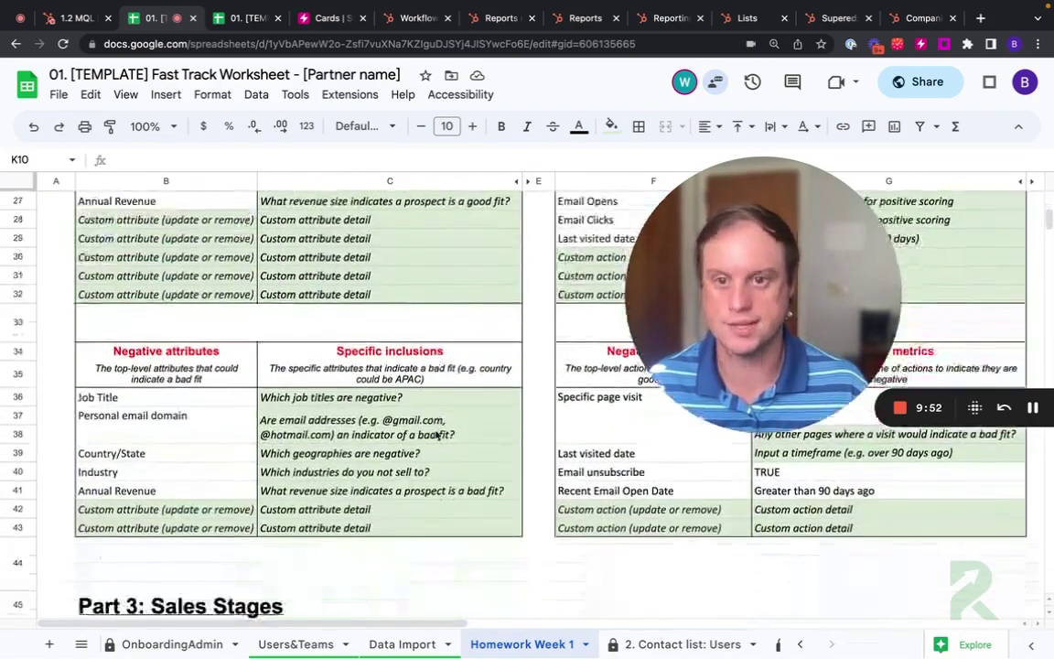
pyautogui.scroll(-2, 435, 436)
pyautogui.scroll(2, 435, 436)
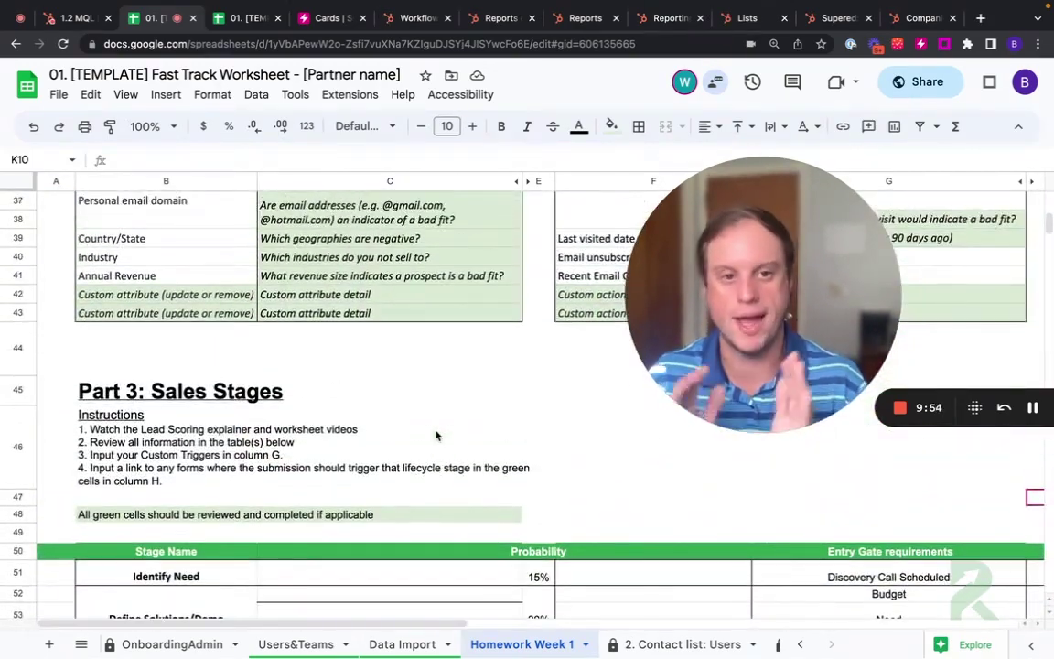
pyautogui.scroll(3, 436, 436)
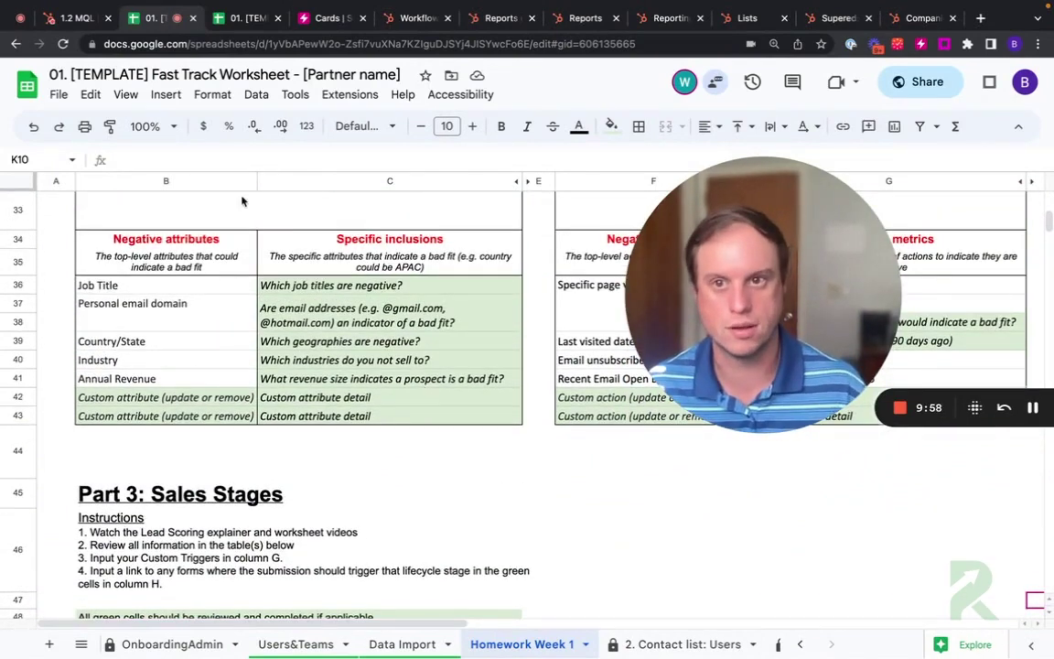
# Step: Back in HubSpot, search for the contact, open their record, and view its notes
pyautogui.click(73, 18)
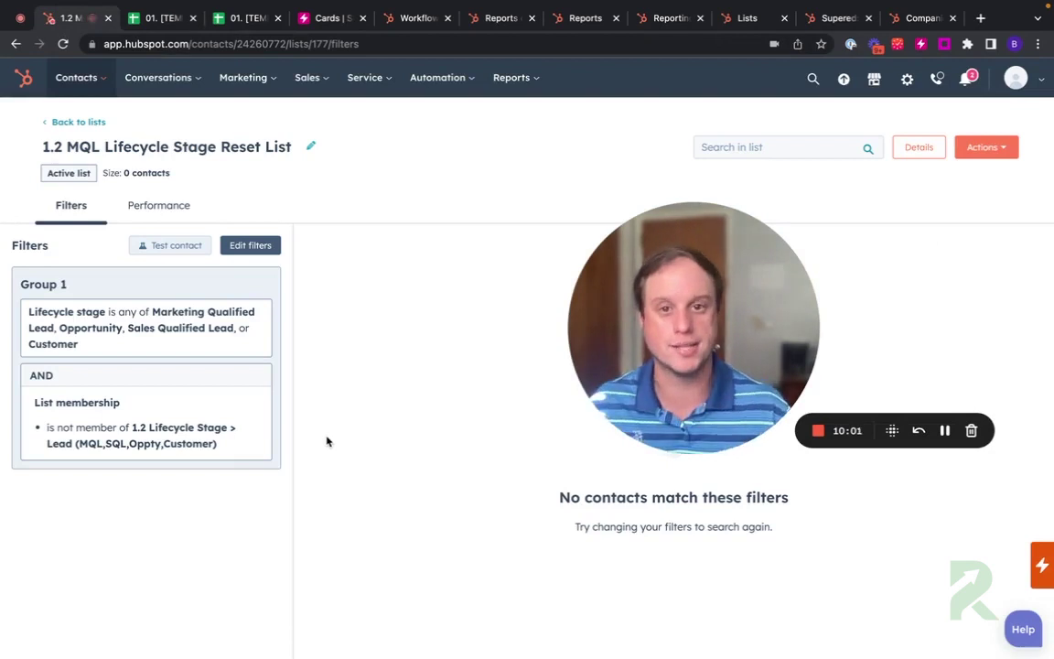
pyautogui.click(813, 79)
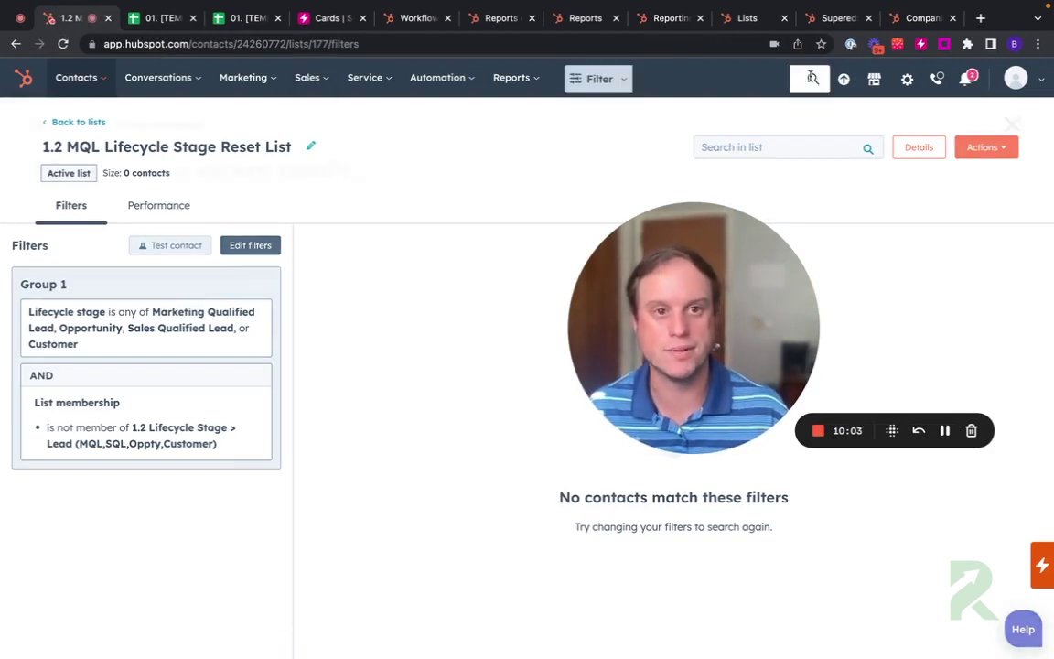
pyautogui.click(219, 222)
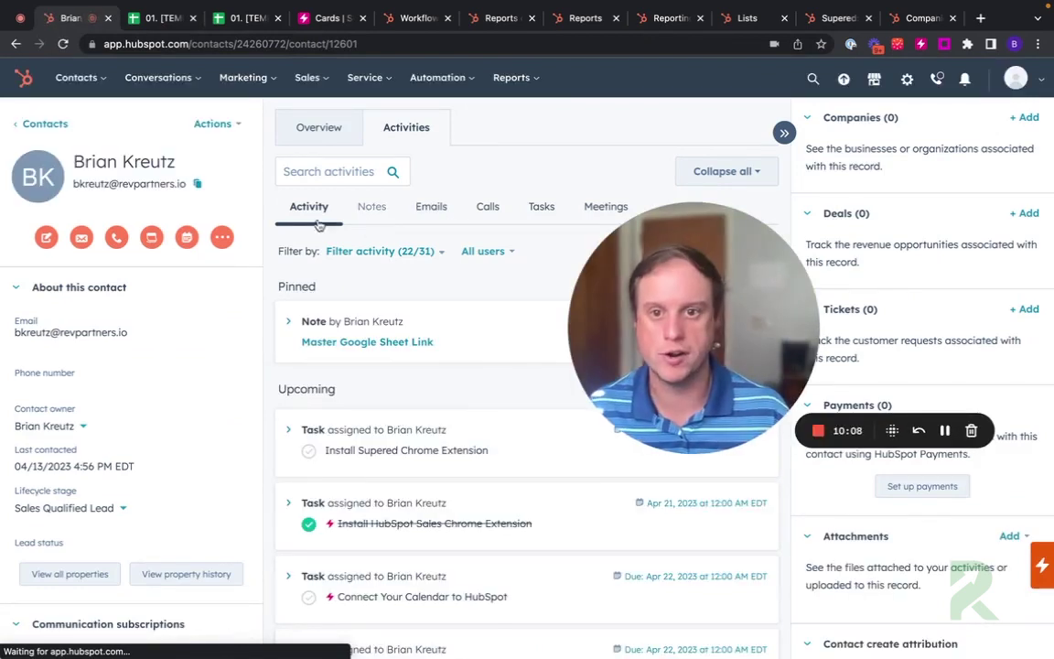
pyautogui.click(372, 207)
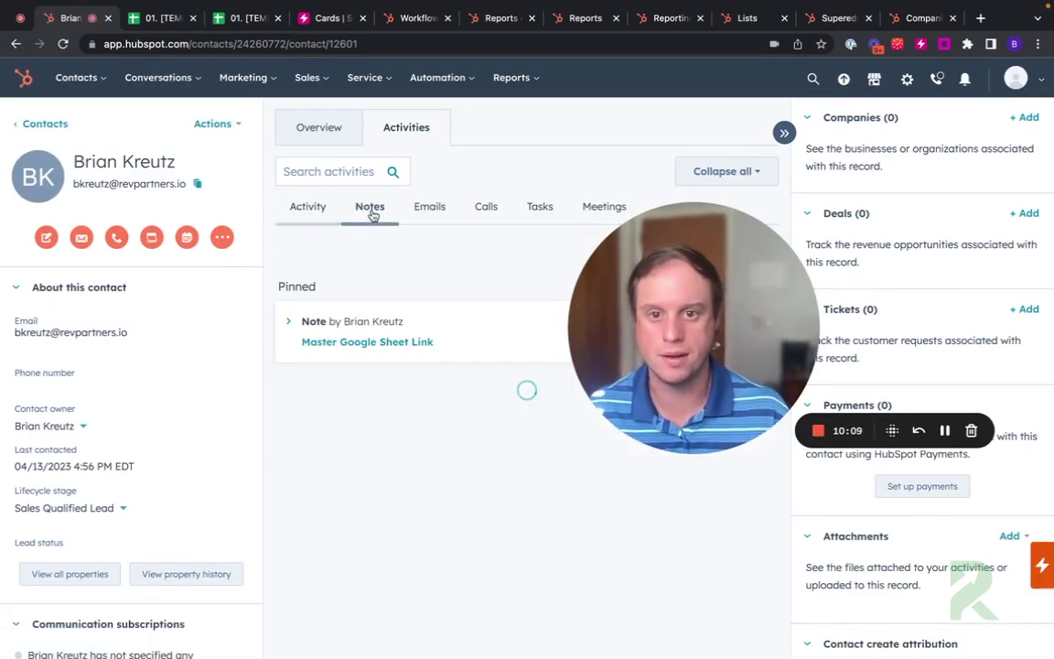
# Step: Show the contact's tasks and preview the meeting-link tutorial card in the Supered sidebar, then close it
pyautogui.click(540, 205)
pyautogui.scroll(-1, 337, 518)
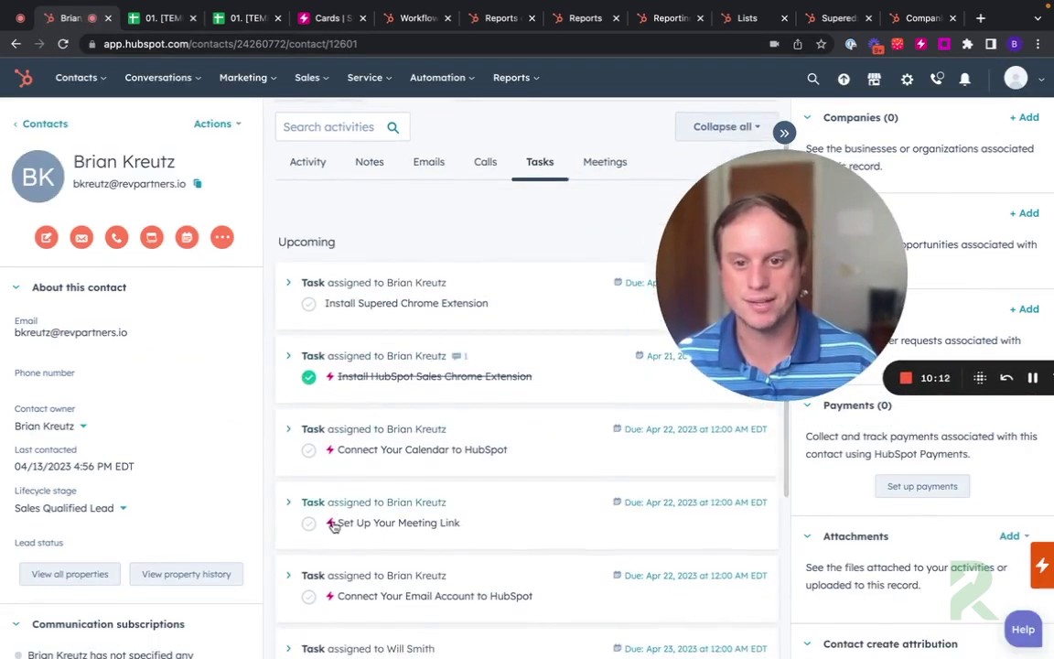
pyautogui.click(333, 523)
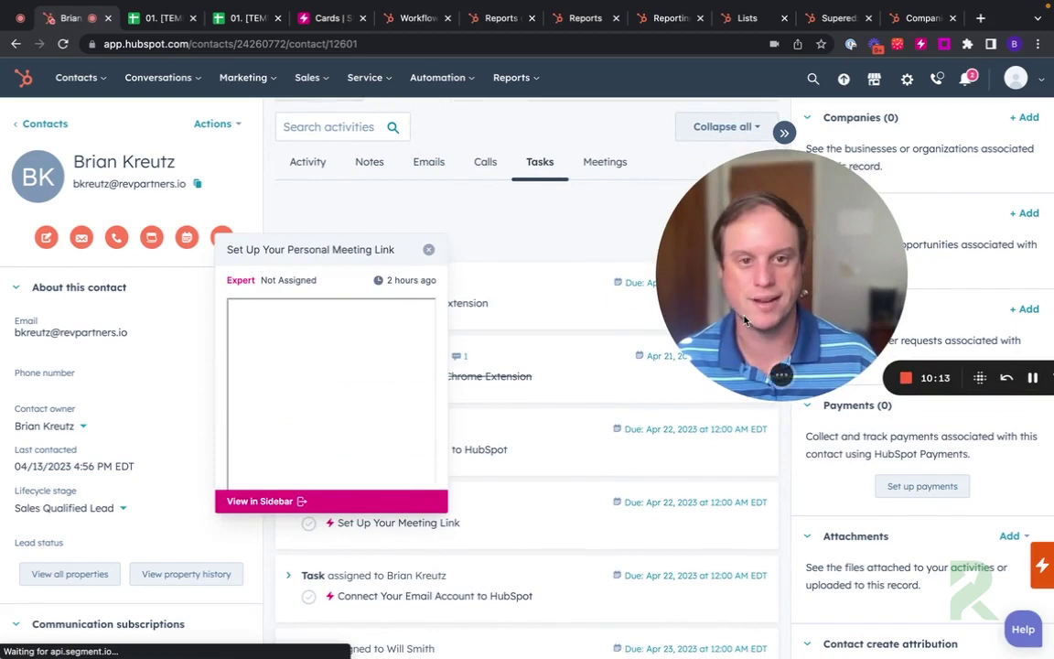
pyautogui.click(287, 505)
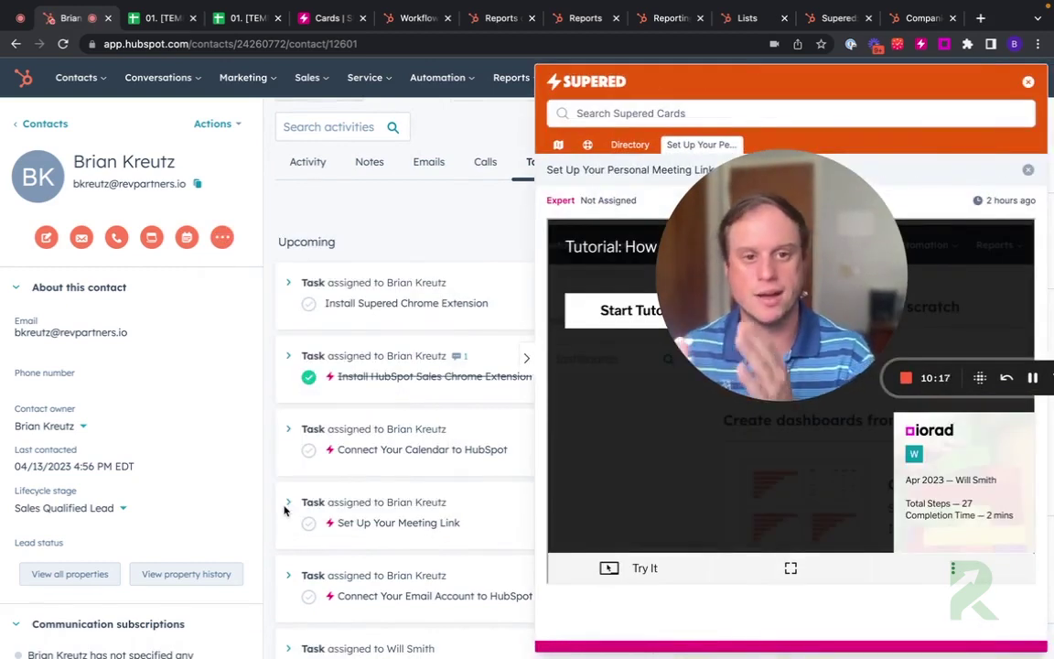
pyautogui.click(460, 444)
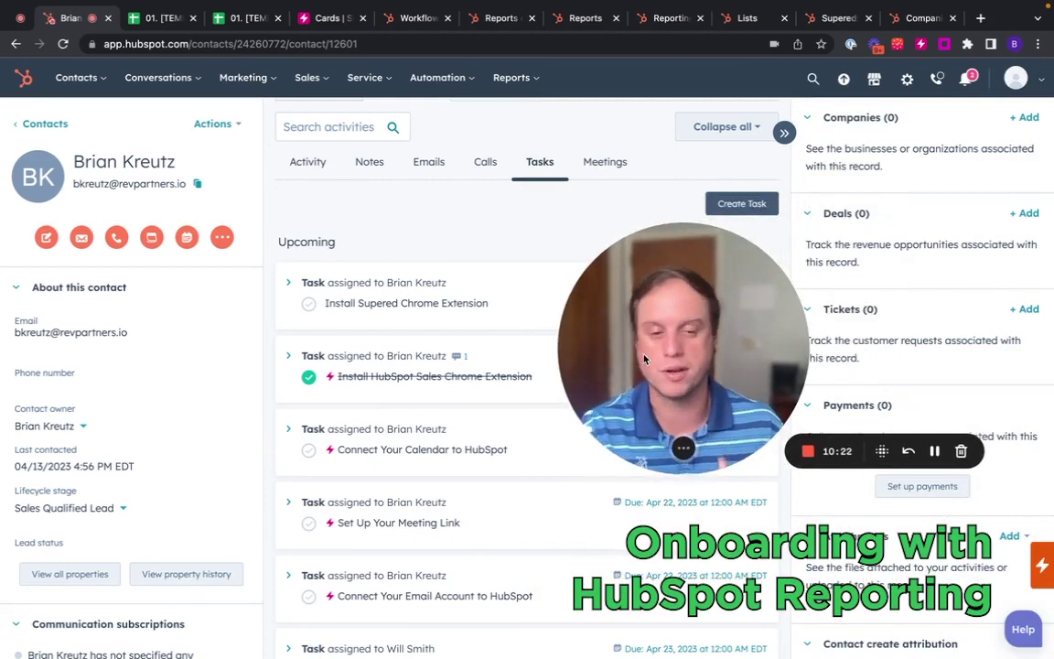
# Step: Open the 04. RevOps: Sales Activities Review dashboard and scroll through its activity reports
pyautogui.click(511, 77)
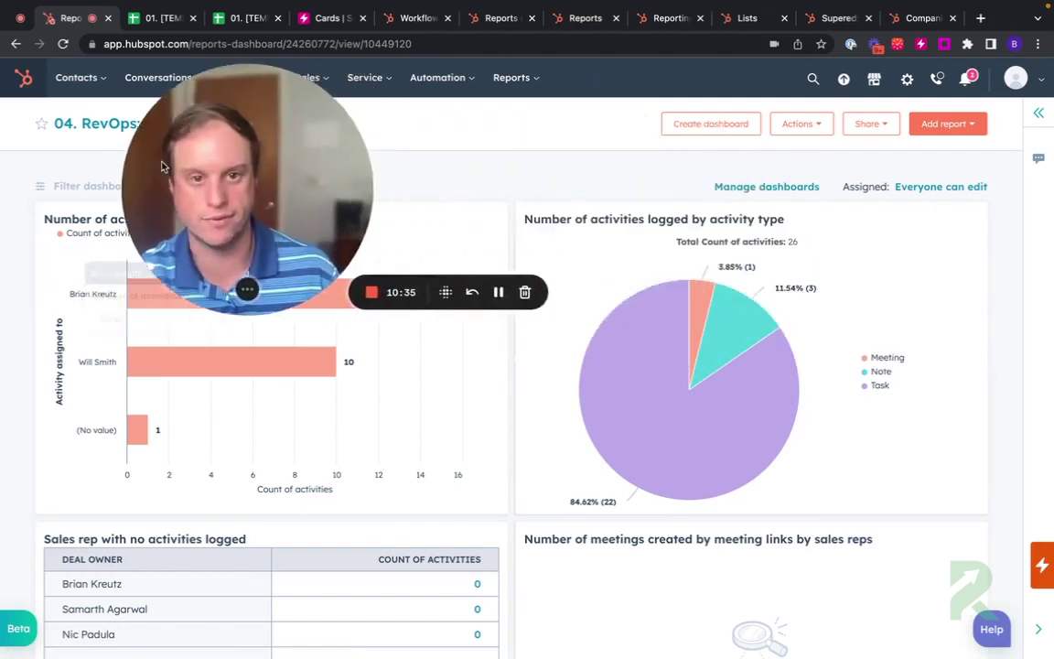
pyautogui.moveTo(715, 295)
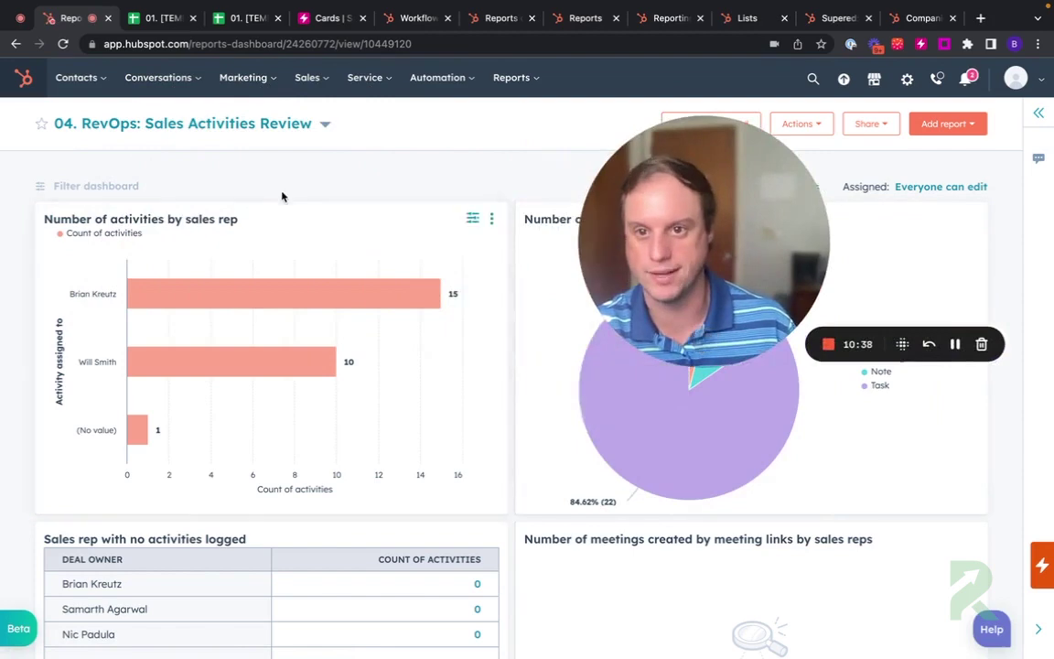
pyautogui.scroll(-1, 270, 254)
pyautogui.scroll(-3, 271, 255)
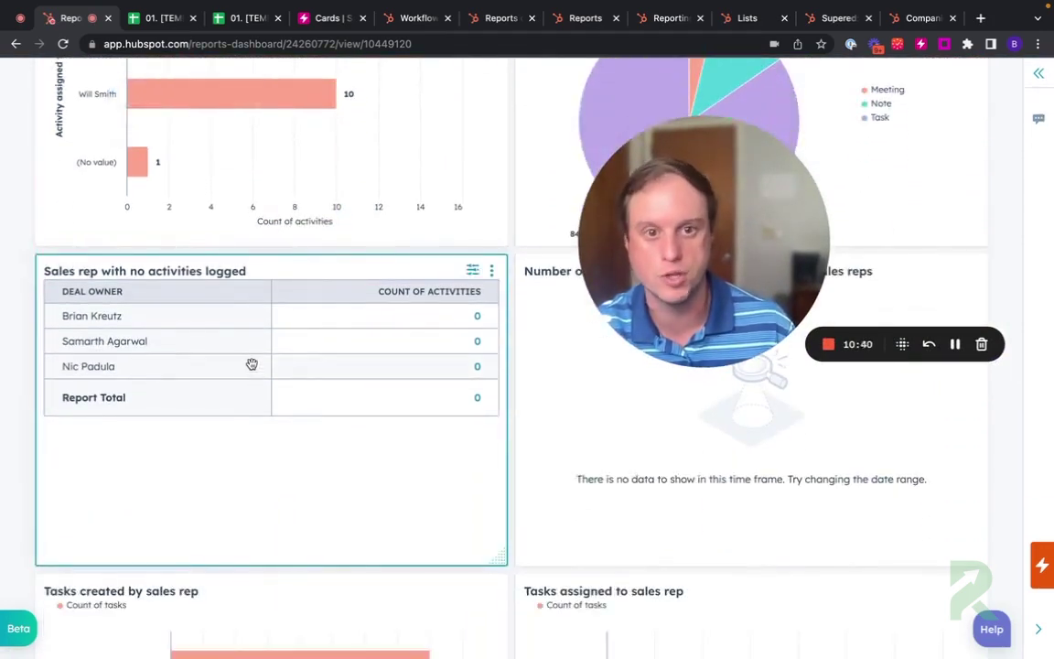
pyautogui.scroll(3, 330, 348)
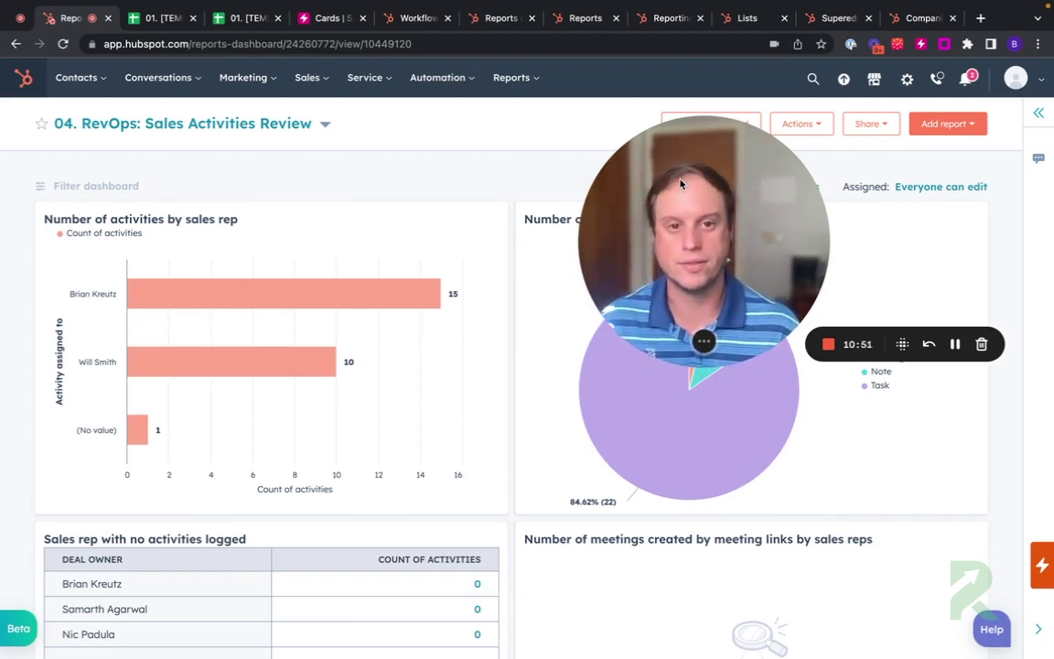
pyautogui.moveTo(649, 414)
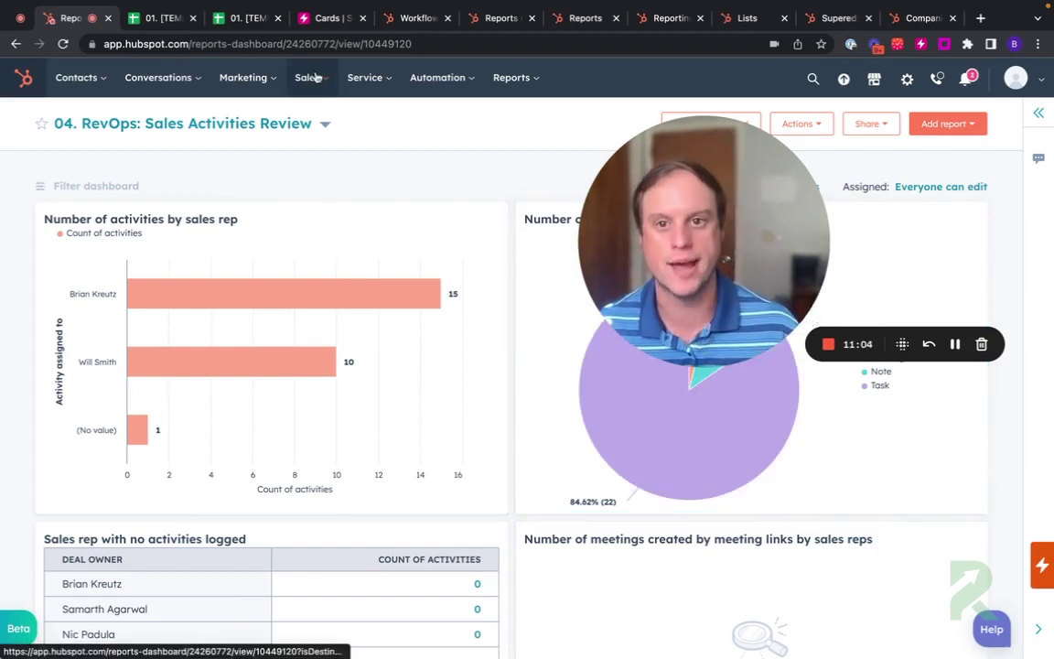
# Step: Open Sales > Tasks, briefly start the Set Up Your Meeting Link tutorial, then close the sidebar
pyautogui.moveTo(314, 77)
pyautogui.click(320, 118)
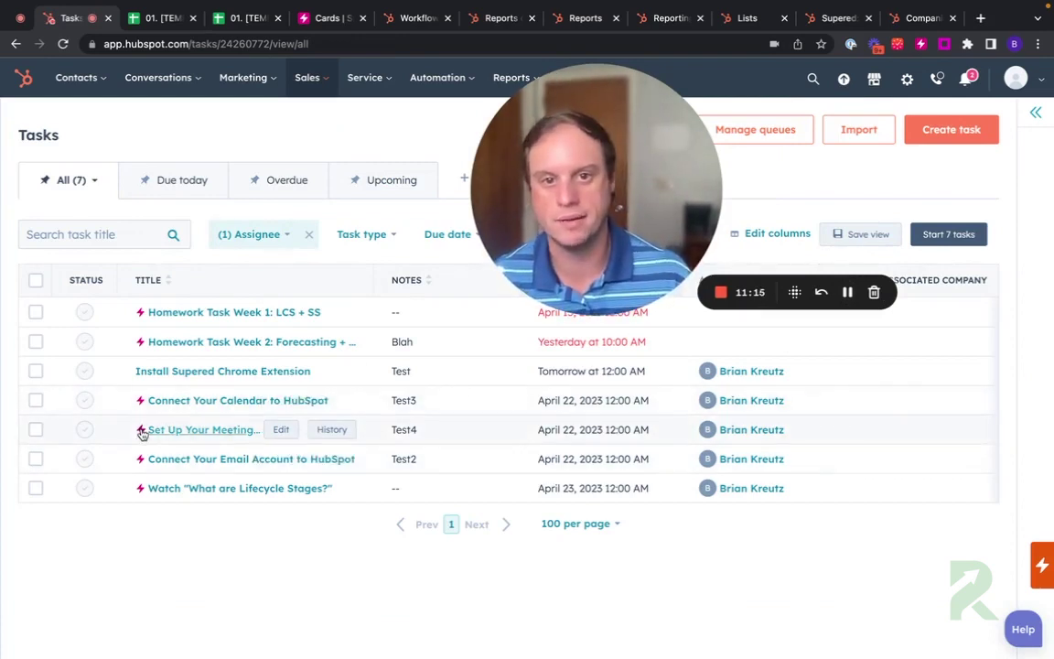
pyautogui.moveTo(142, 433)
pyautogui.click(188, 556)
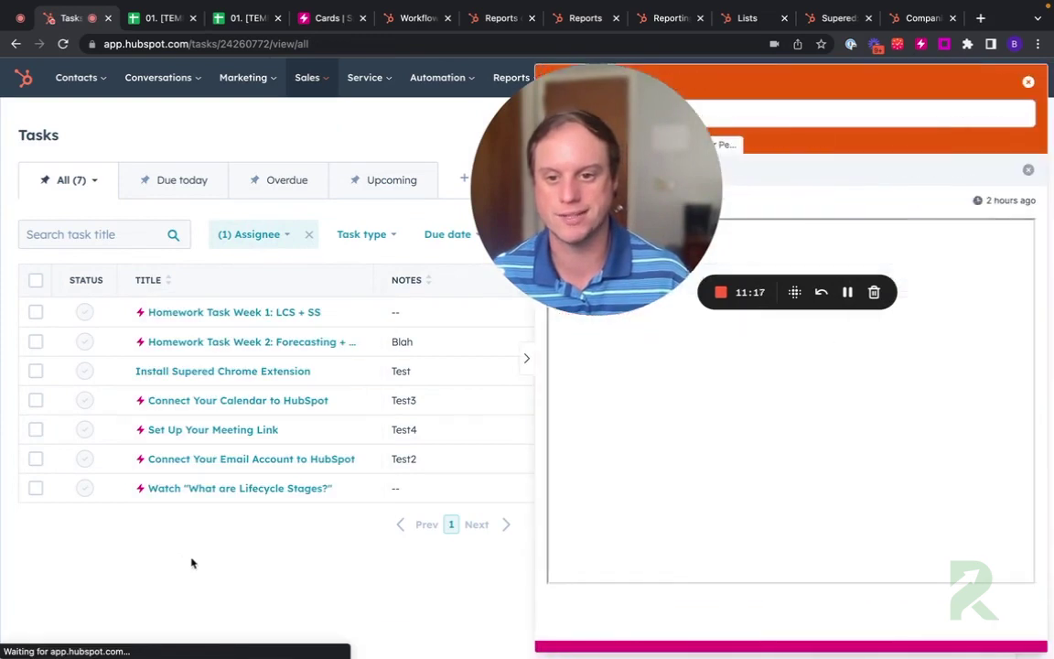
pyautogui.click(675, 330)
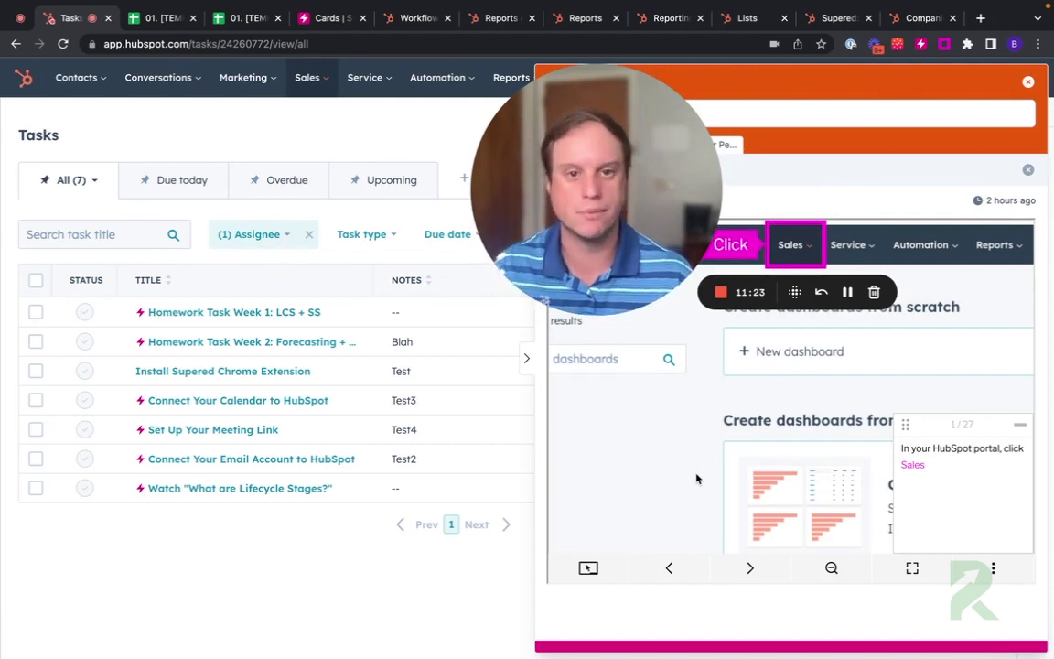
pyautogui.click(1028, 82)
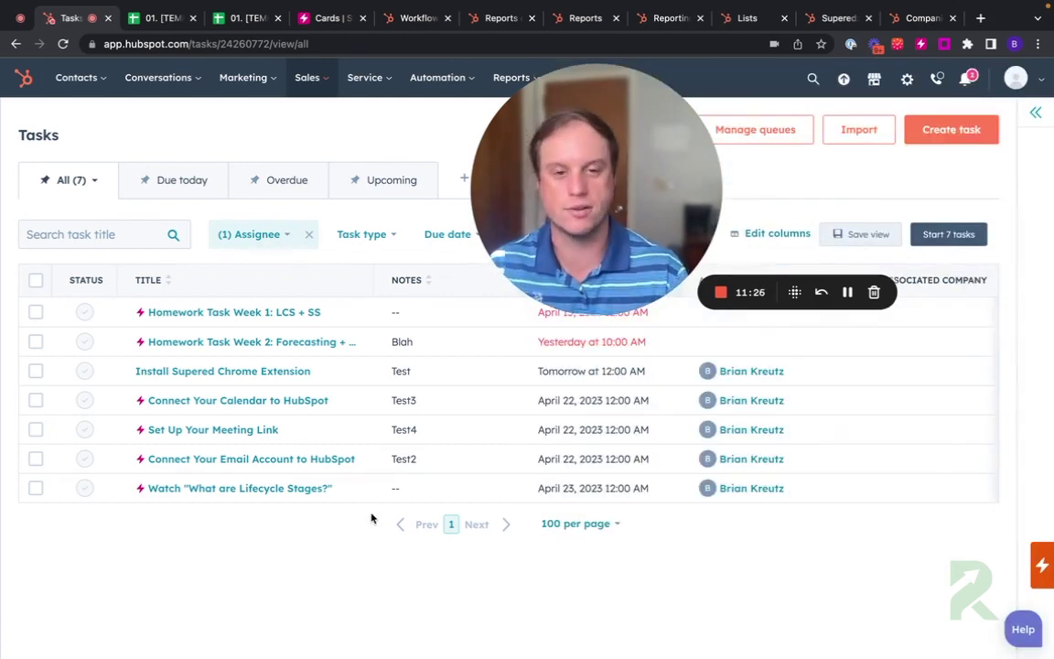